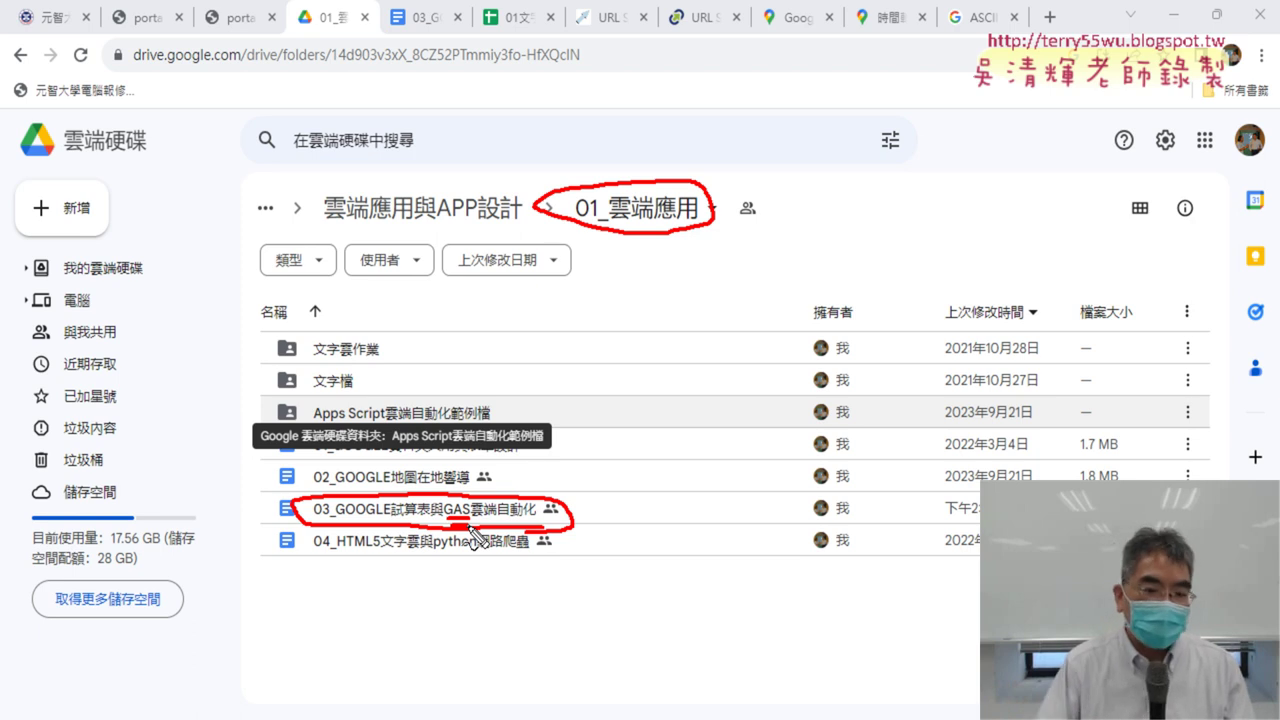
Step: Switch to the 01文字與資料函數 spreadsheet and examine the macro recording and Apps Script options among its extension features
{"action": "left_click", "coordinate": [469, 535]}
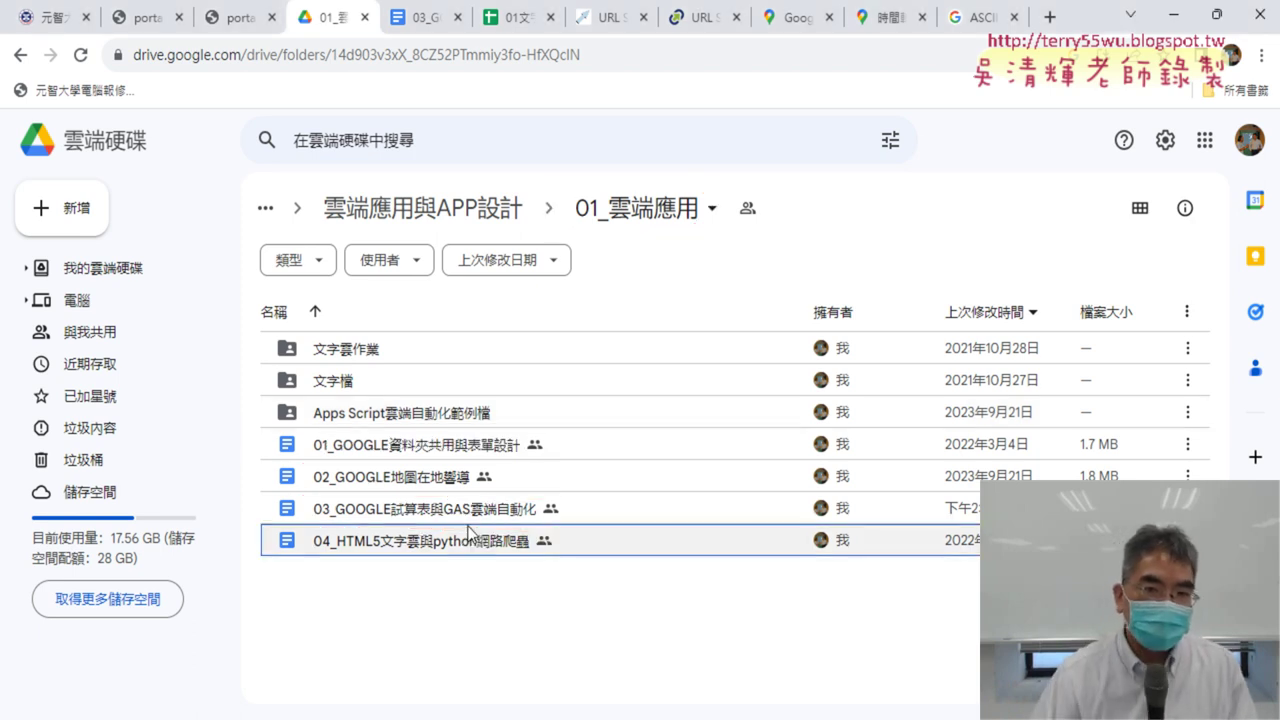
{"action": "left_click", "coordinate": [516, 22]}
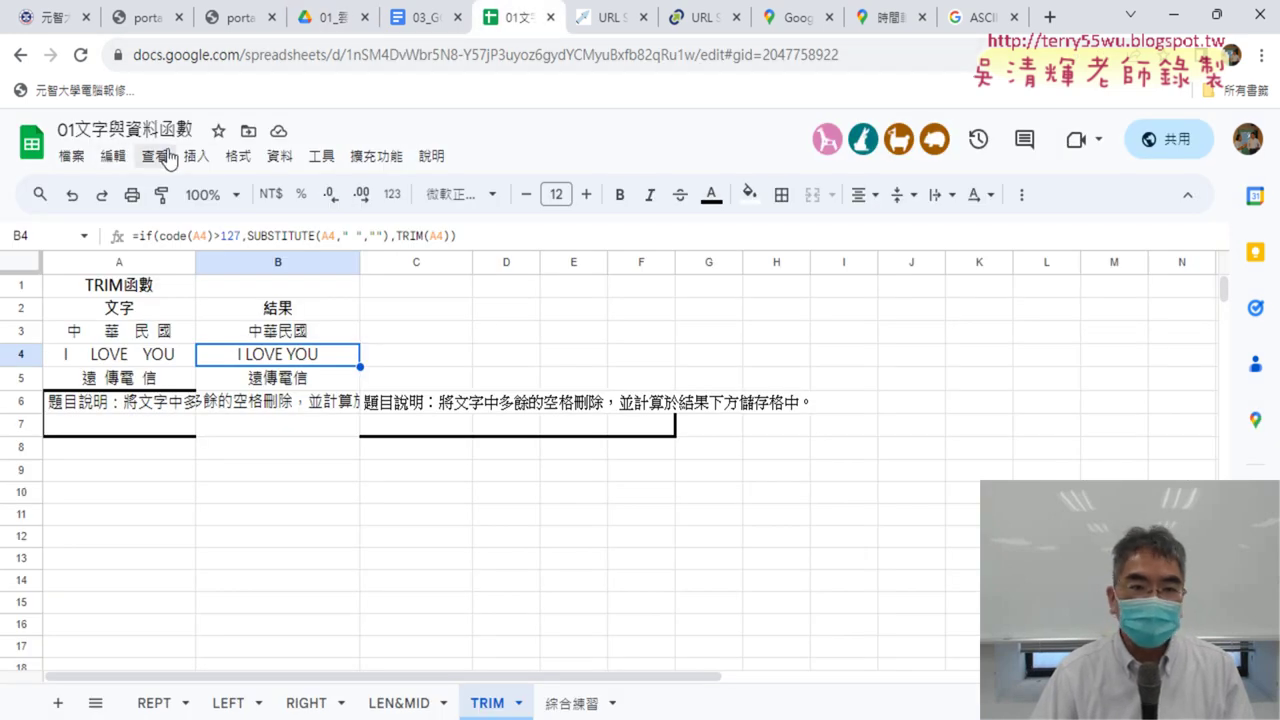
{"action": "left_click", "coordinate": [364, 160]}
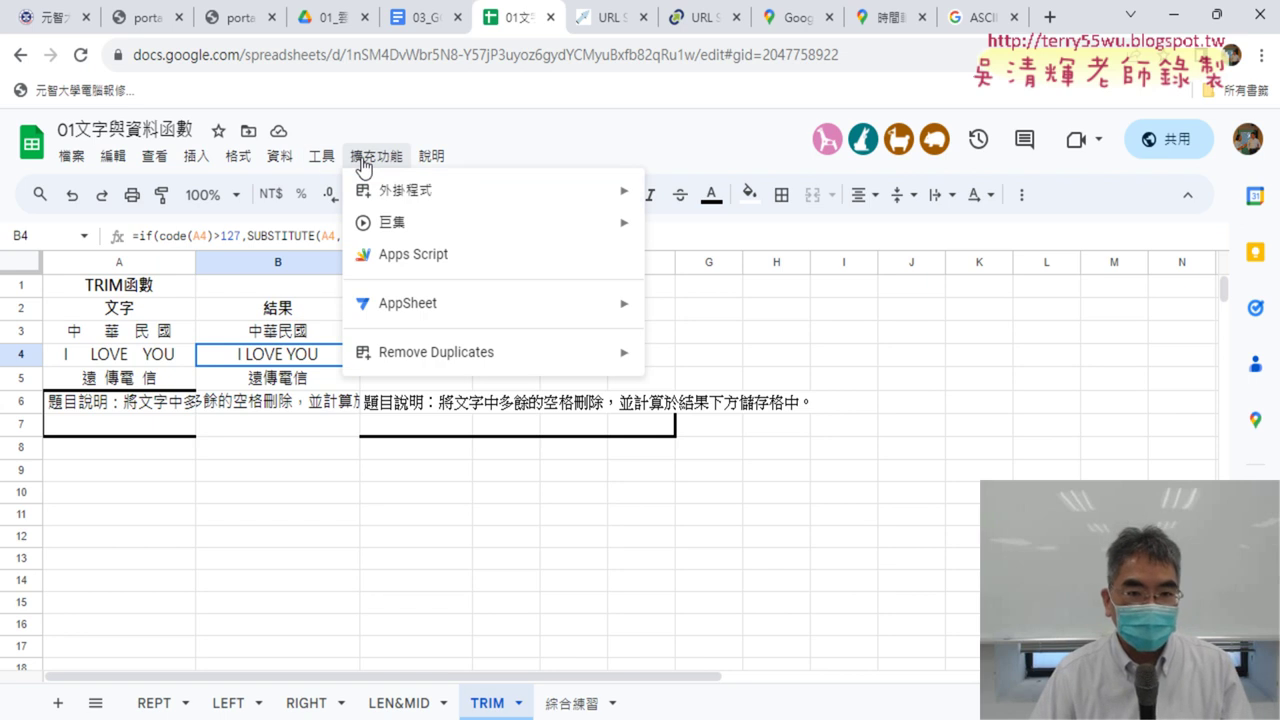
{"action": "mouse_move", "coordinate": [468, 229]}
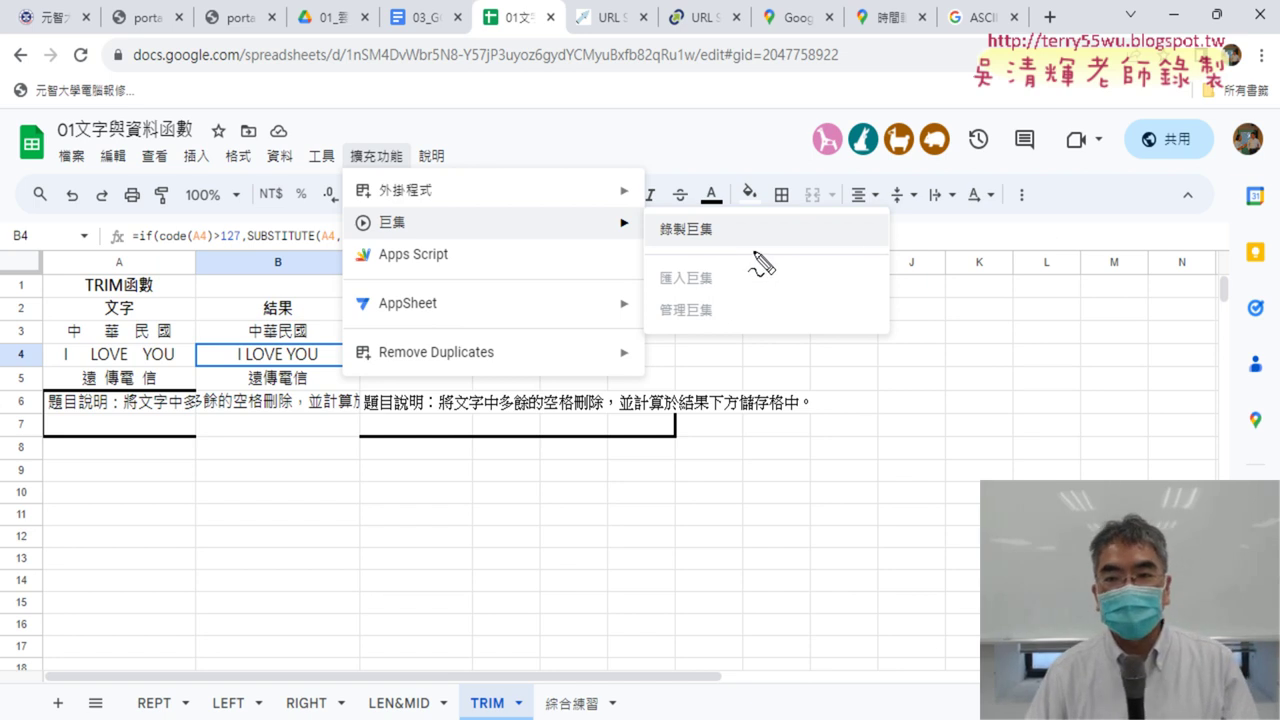
{"action": "left_click_drag", "start_coordinate": [732, 212], "coordinate": [702, 264]}
{"action": "mouse_move", "coordinate": [390, 208]}
{"action": "left_mouse_down"}
{"action": "mouse_move", "coordinate": [375, 212]}
{"action": "mouse_move", "coordinate": [405, 235]}
{"action": "left_mouse_up"}
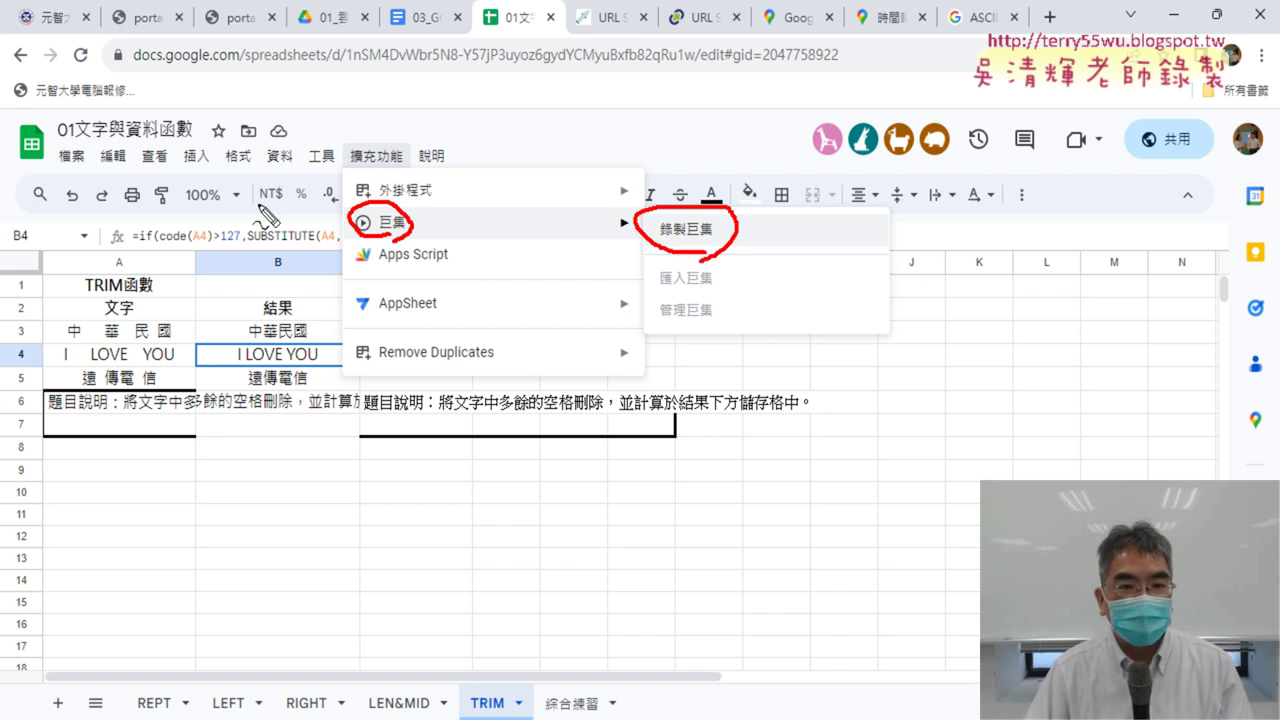
{"action": "left_click_drag", "start_coordinate": [378, 266], "coordinate": [448, 265]}
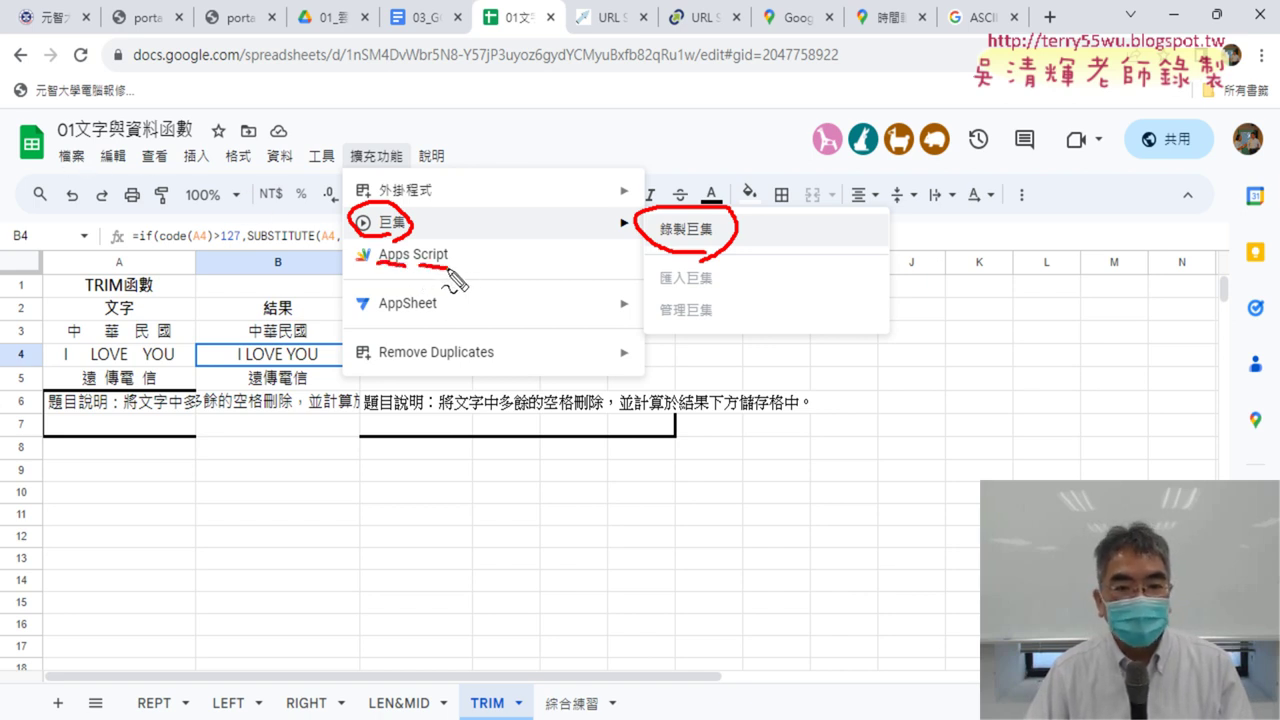
{"action": "mouse_move", "coordinate": [440, 312]}
{"action": "left_mouse_down"}
{"action": "mouse_move", "coordinate": [480, 252]}
{"action": "mouse_move", "coordinate": [435, 305]}
{"action": "left_mouse_up"}
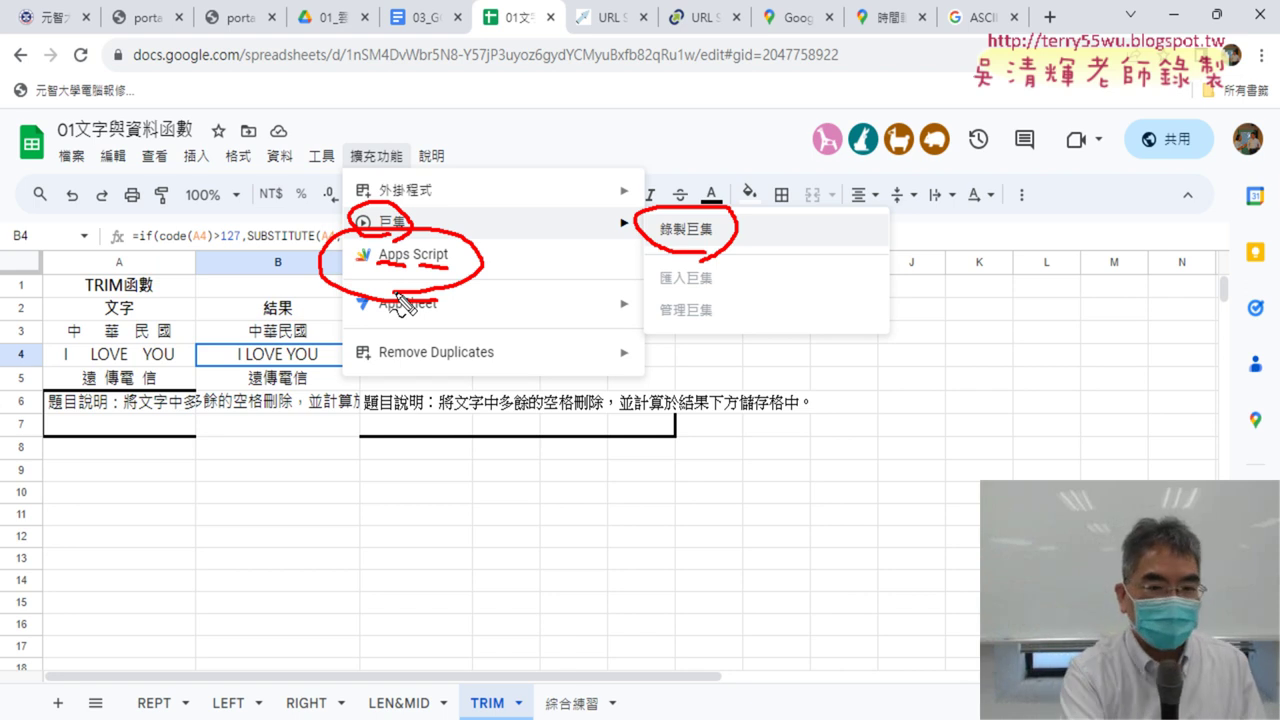
{"action": "key", "text": "Escape"}
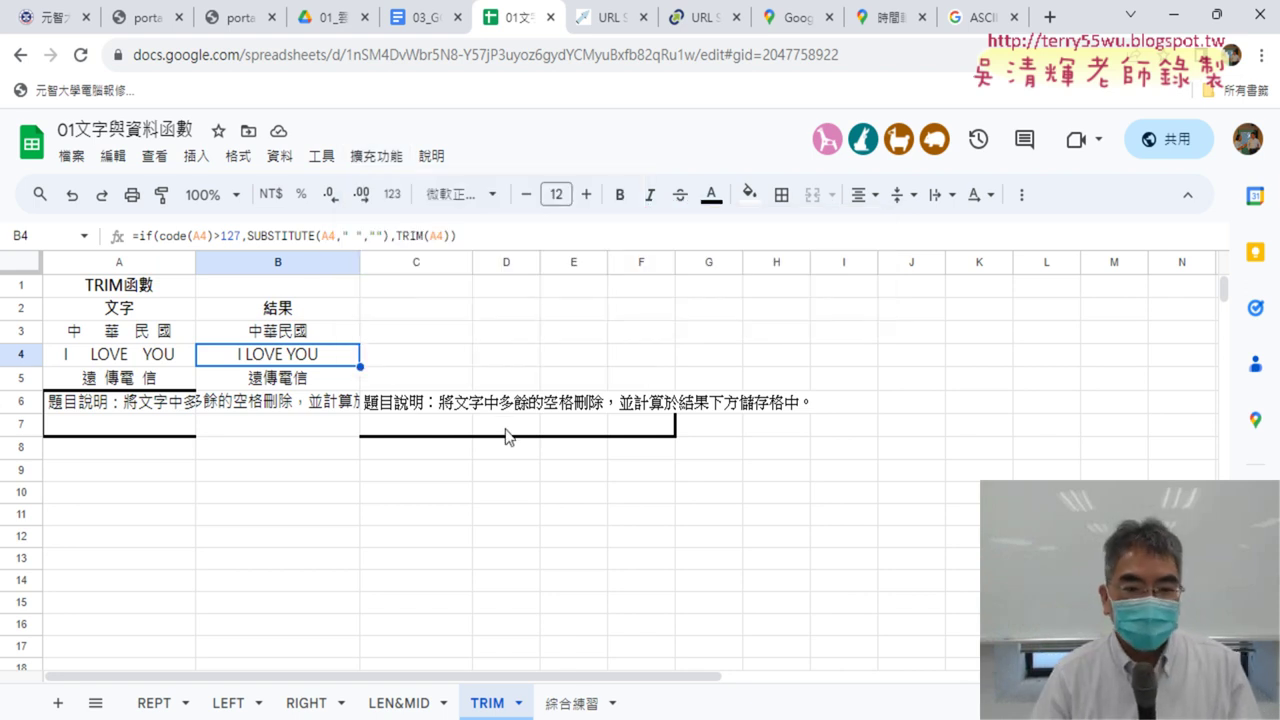
Step: Open the 綜合練習 sheet, and find the IF formula combining SUBSTITUTE and TRIM in the 03_GOOGLE試算表與GAS雲端自動化 document
{"action": "left_click", "coordinate": [575, 708]}
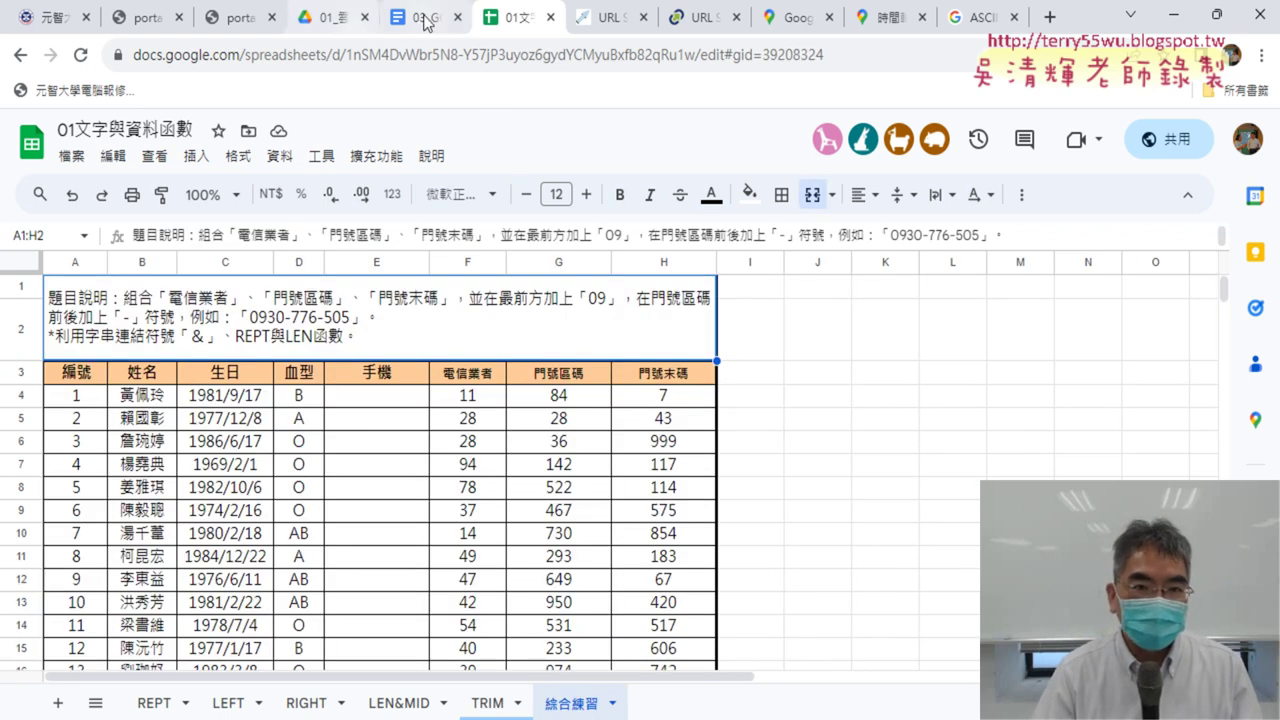
{"action": "left_click", "coordinate": [330, 17]}
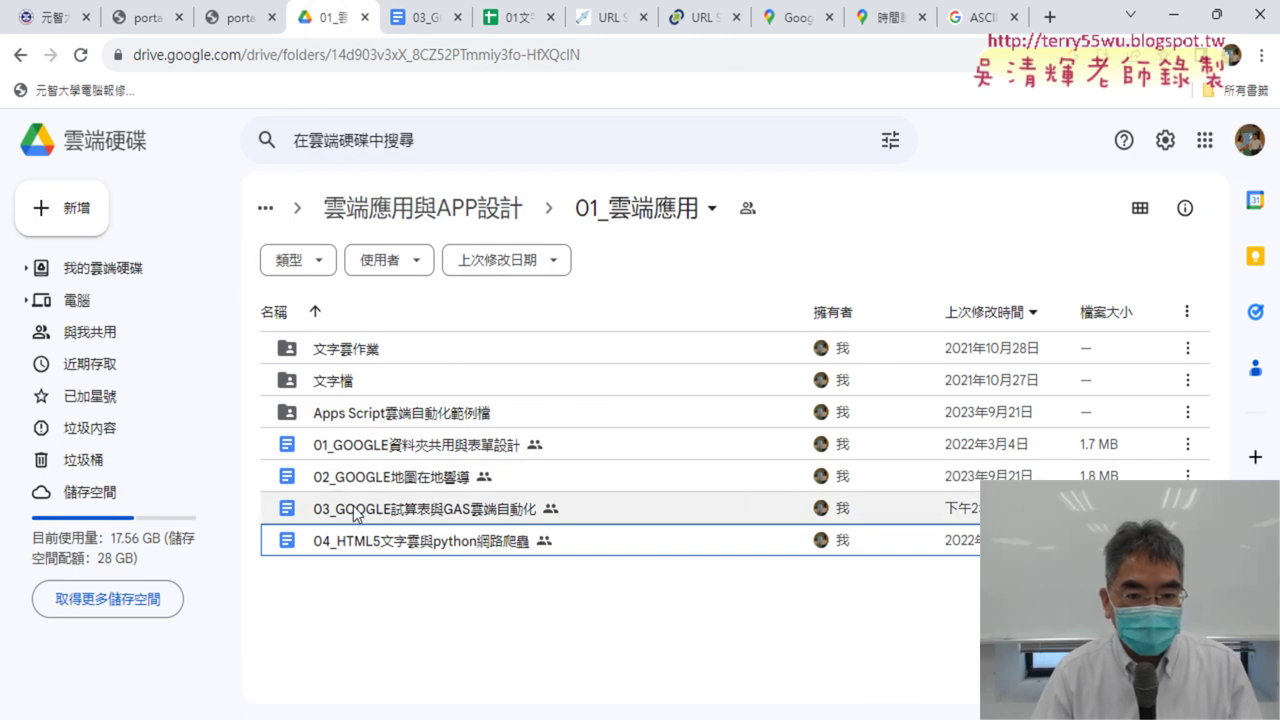
{"action": "left_click", "coordinate": [436, 520]}
{"action": "left_click", "coordinate": [430, 17]}
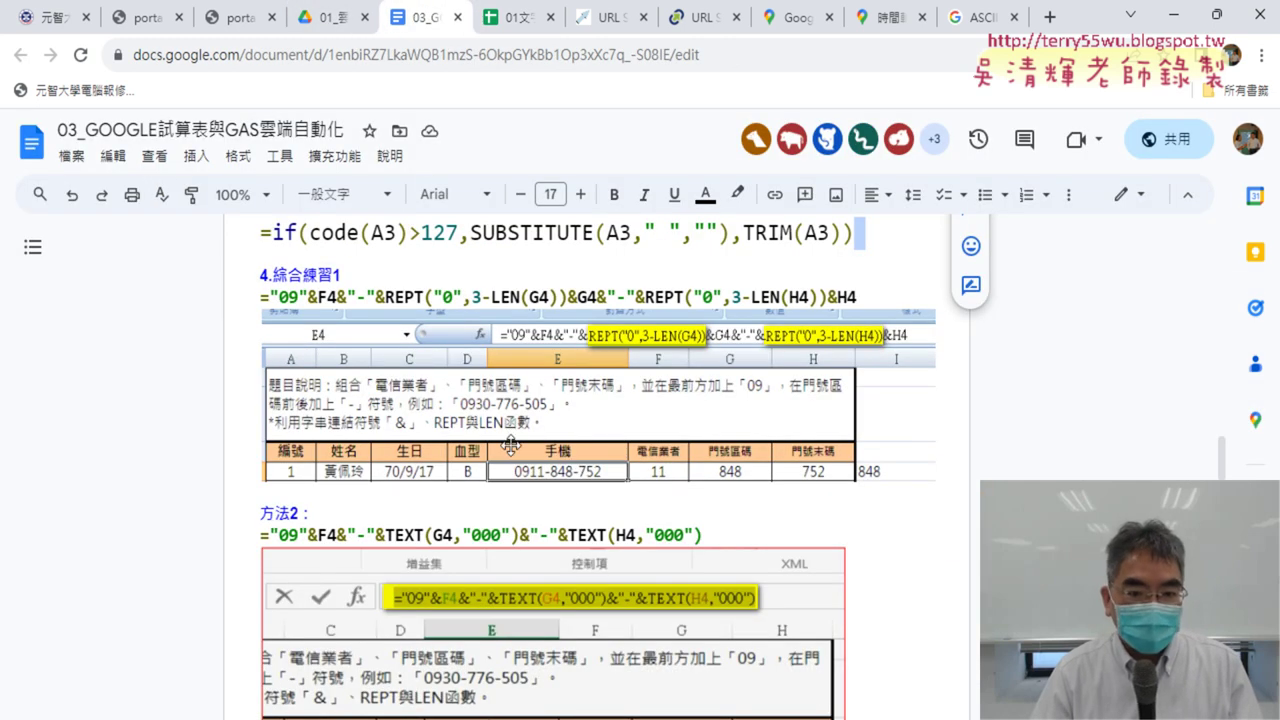
{"action": "scroll", "coordinate": [692, 488], "scroll_direction": "up", "scroll_amount": 2}
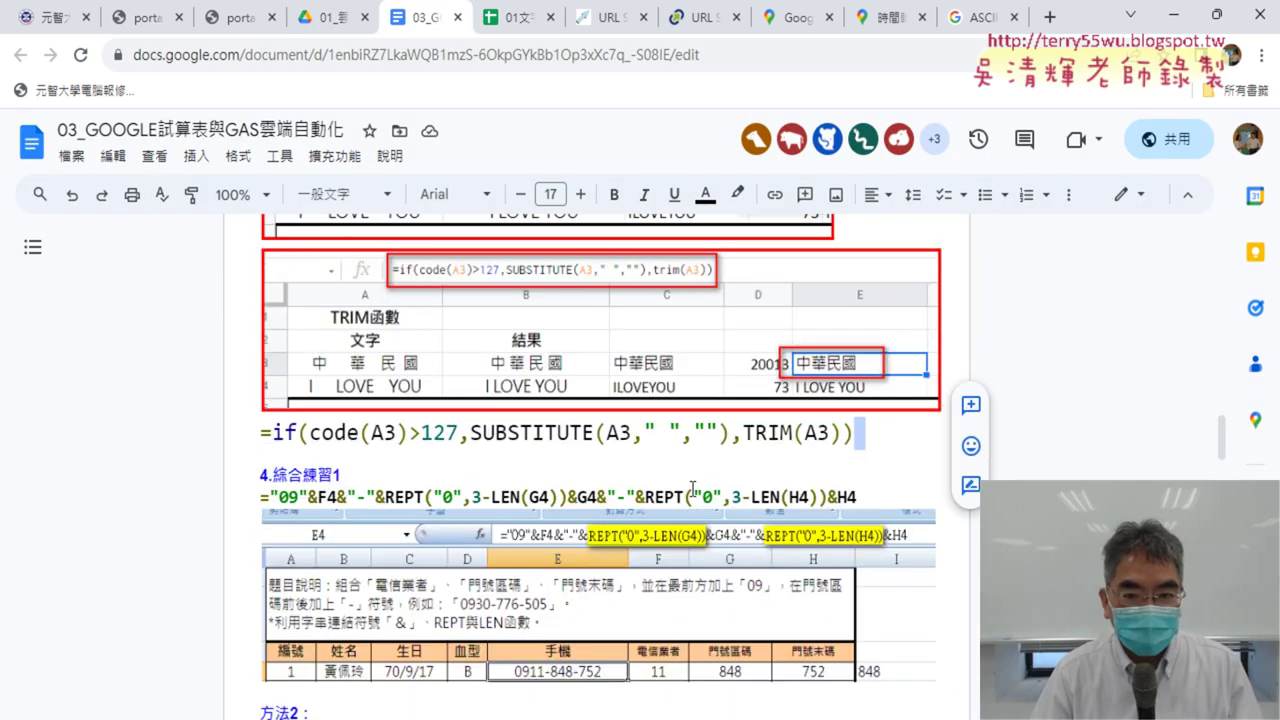
{"action": "left_click_drag", "start_coordinate": [860, 433], "coordinate": [230, 436]}
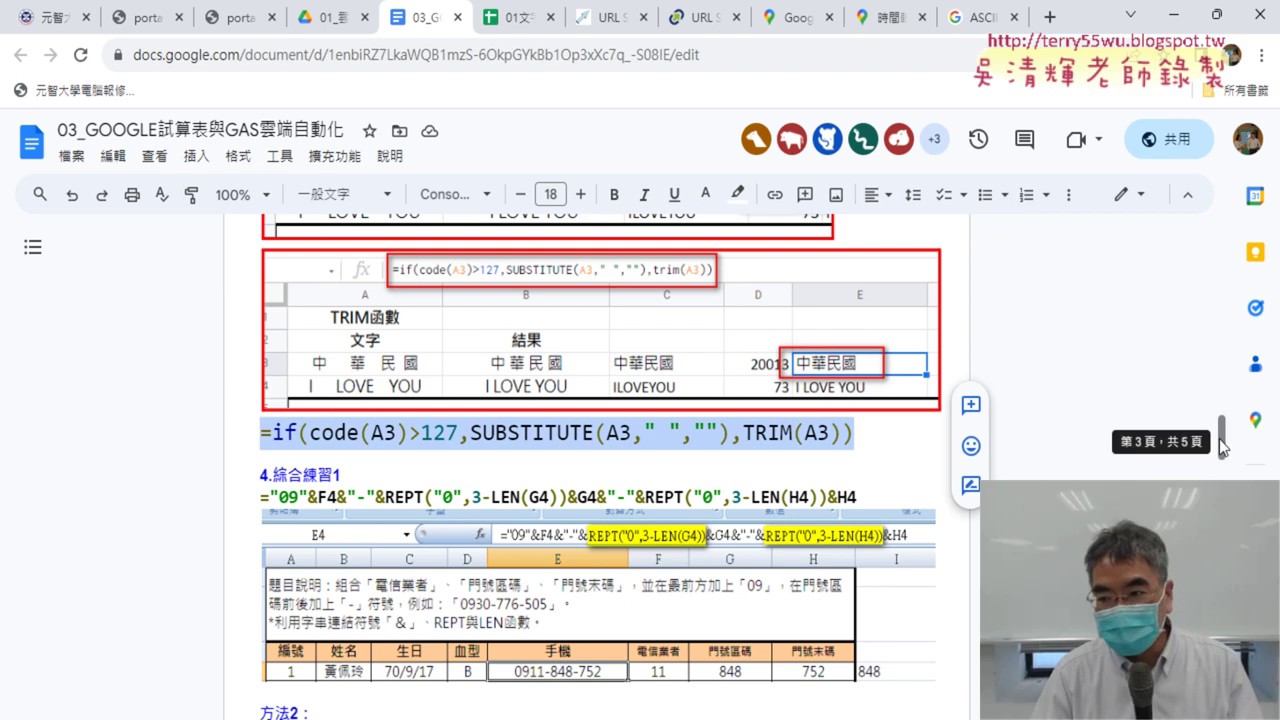
{"action": "left_click_drag", "start_coordinate": [852, 433], "coordinate": [245, 433]}
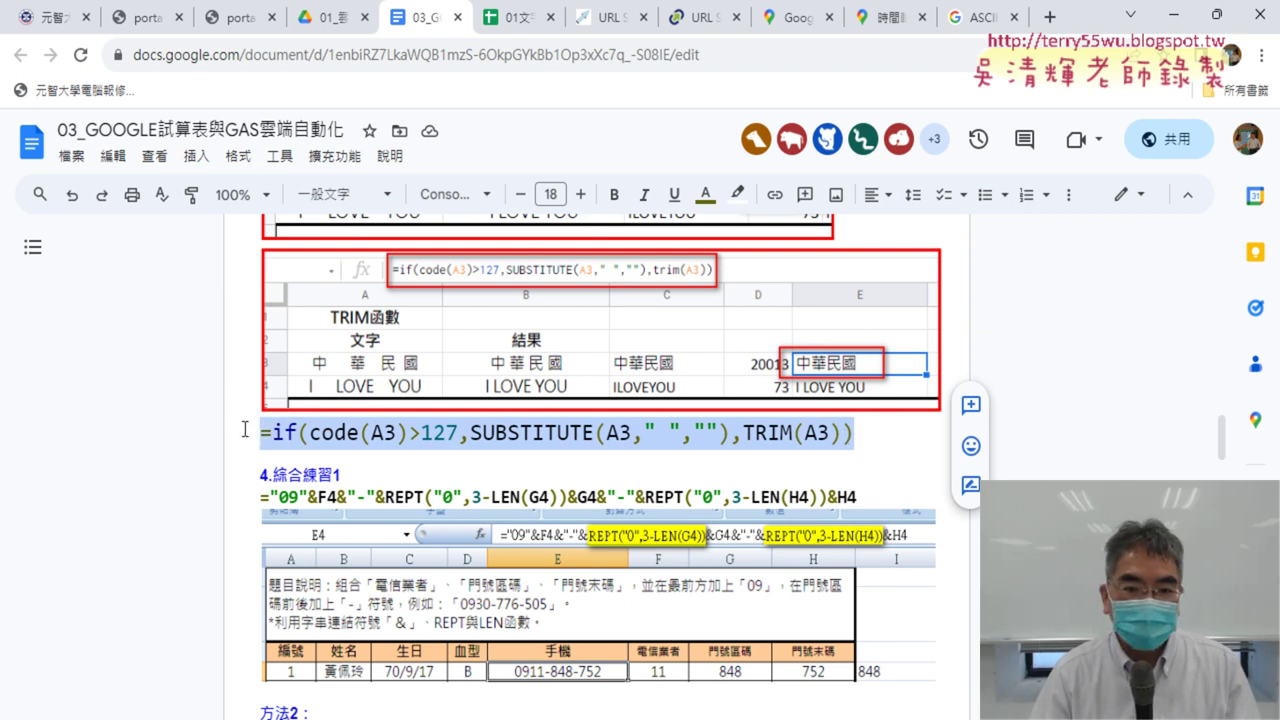
Step: Highlight code(A3)>127, SUBSTITUTE(A3," ","") and TRIM(A3) in yellow within the document's large IF formula
{"action": "left_click", "coordinate": [450, 433]}
{"action": "left_click_drag", "start_coordinate": [458, 433], "coordinate": [308, 433]}
{"action": "left_click", "coordinate": [737, 193]}
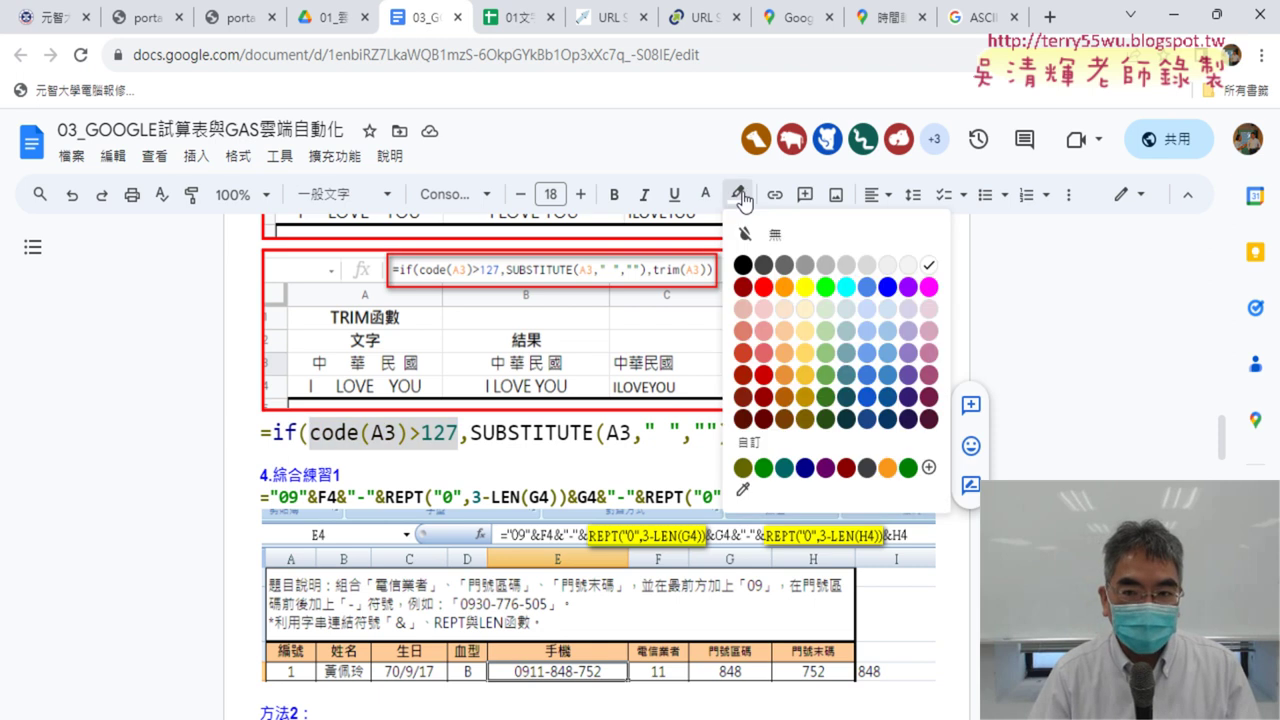
{"action": "left_click", "coordinate": [803, 283]}
{"action": "left_click_drag", "start_coordinate": [470, 433], "coordinate": [722, 433]}
{"action": "left_click", "coordinate": [737, 193]}
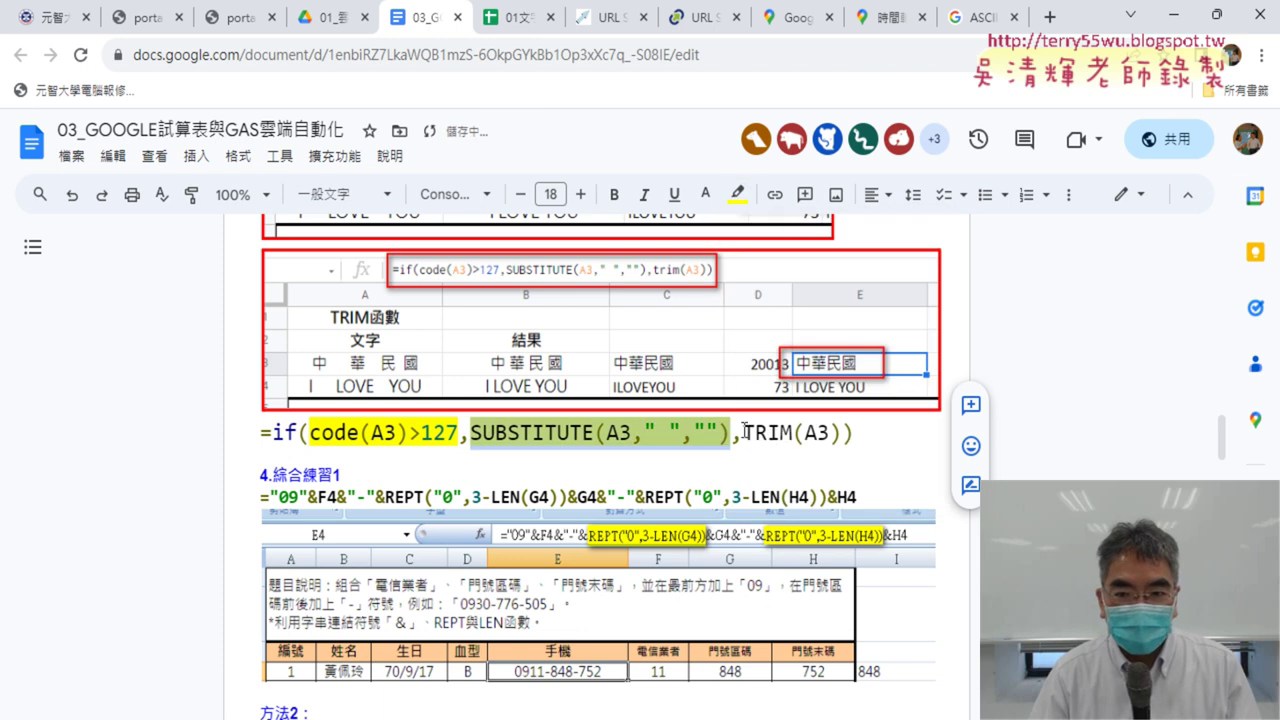
{"action": "left_click_drag", "start_coordinate": [742, 433], "coordinate": [842, 433]}
{"action": "left_click", "coordinate": [737, 194]}
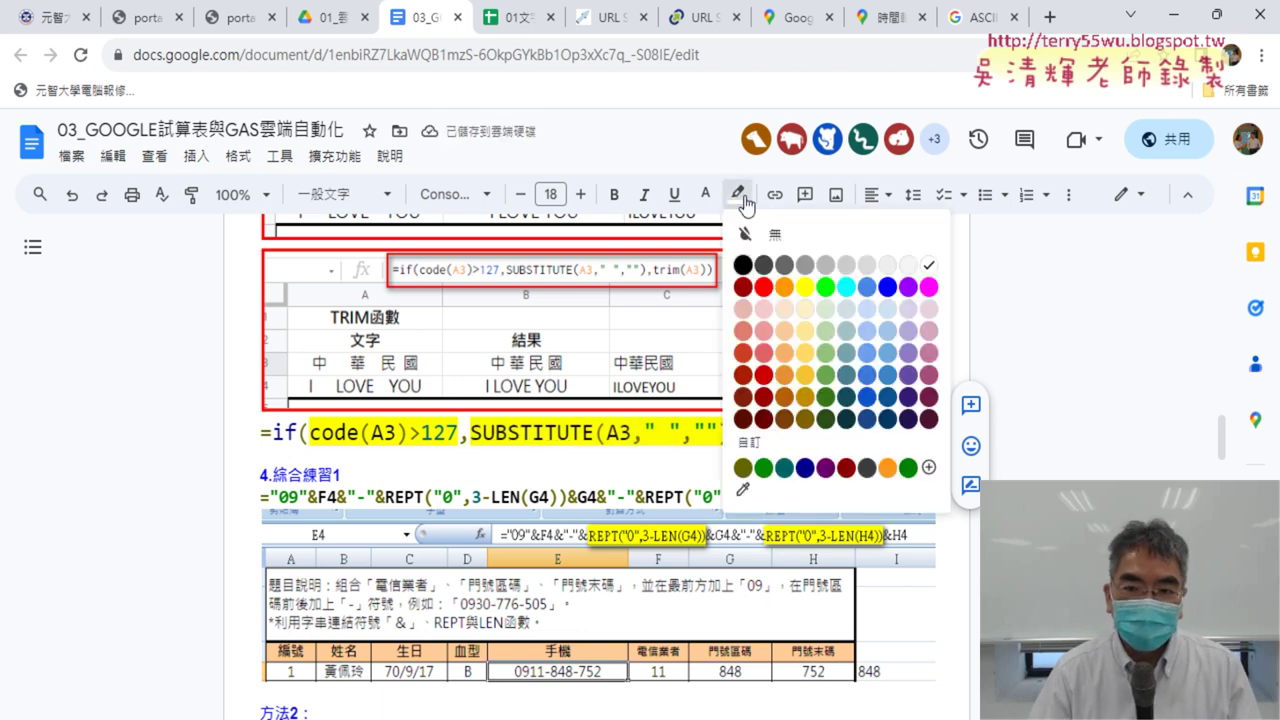
{"action": "left_click", "coordinate": [805, 290]}
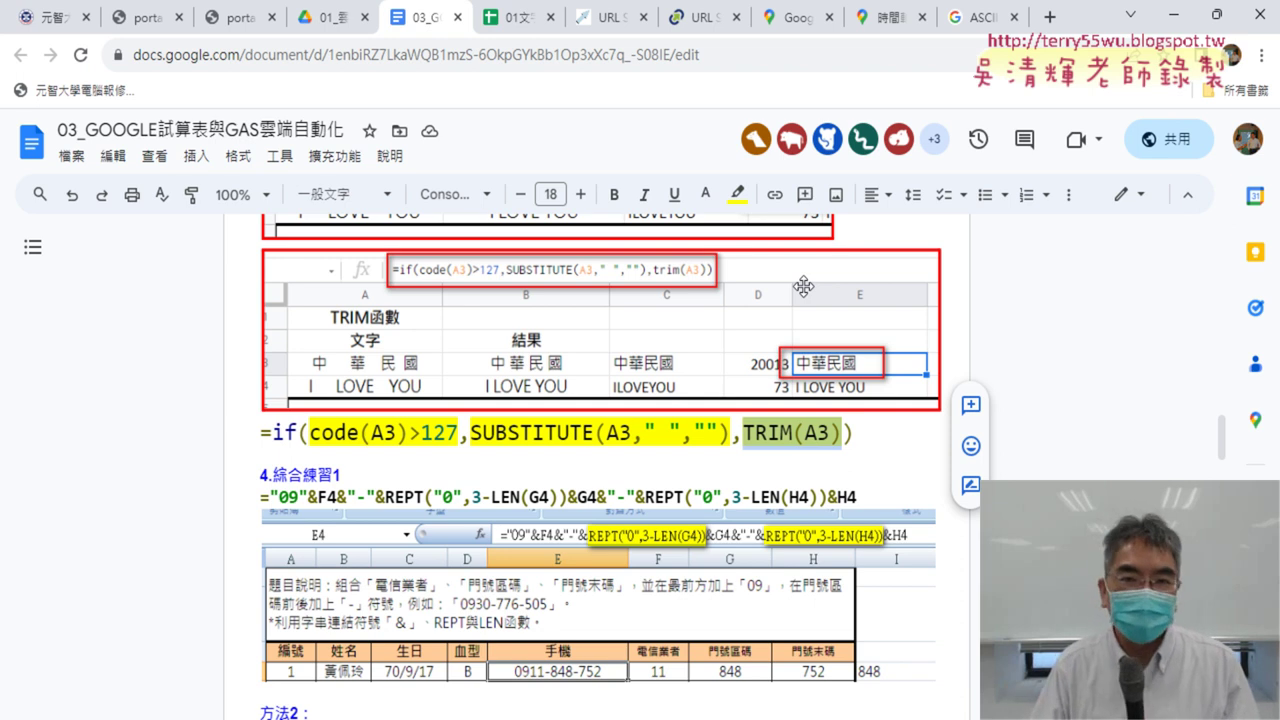
Step: In the 01文字與資料函數 spreadsheet, widen the 手機 column and begin the formula in E4 with ="09"&F4&"-"&
{"action": "left_click", "coordinate": [520, 17]}
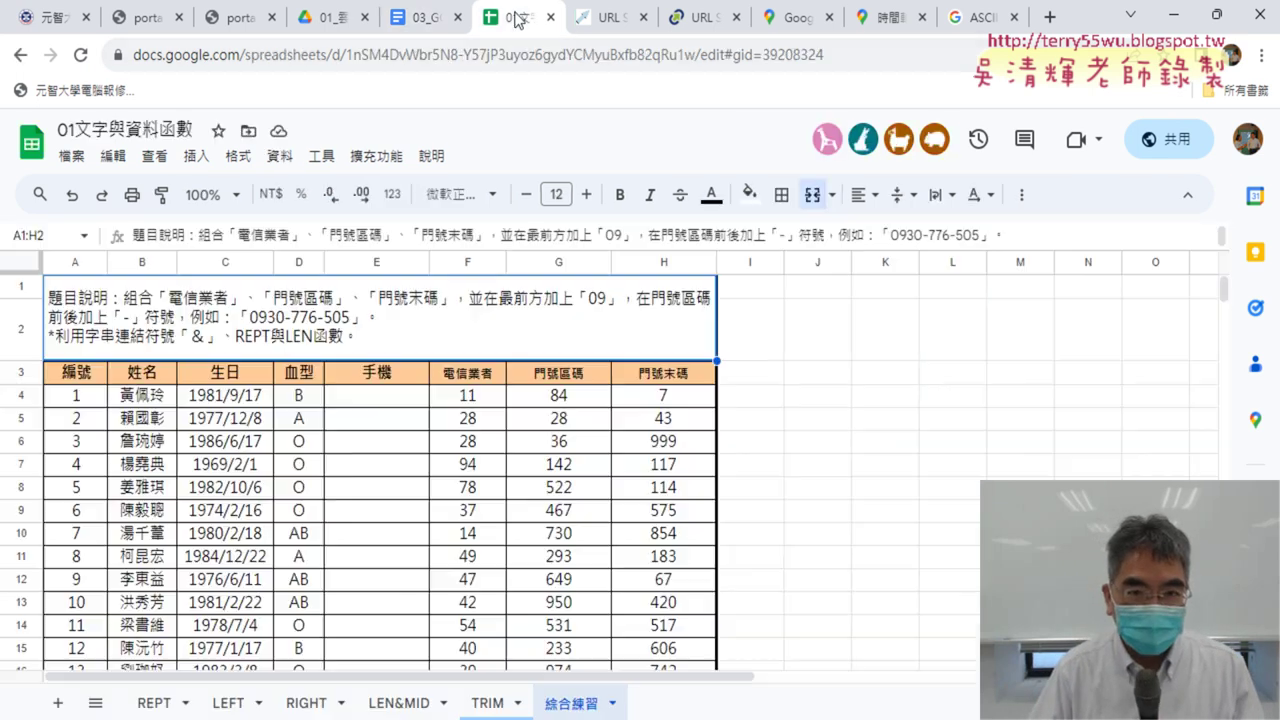
{"action": "left_click_drag", "start_coordinate": [429, 262], "coordinate": [474, 262]}
{"action": "left_click", "coordinate": [412, 400]}
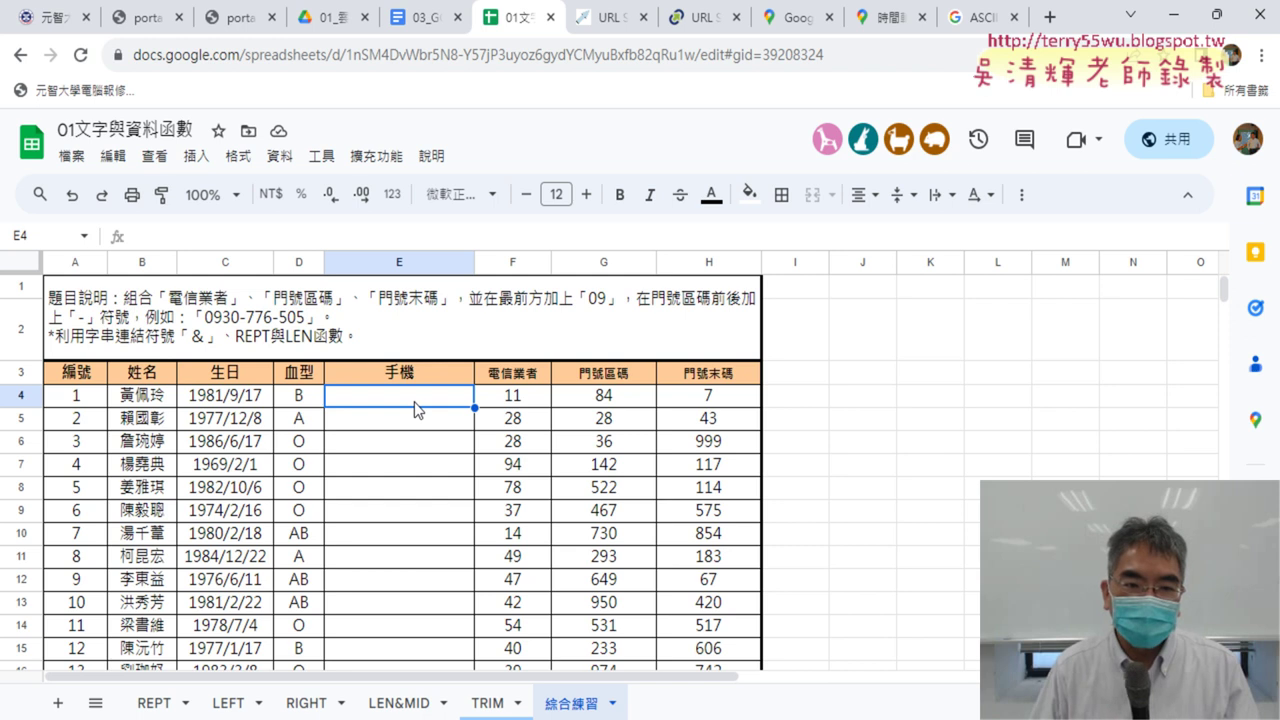
{"action": "left_click", "coordinate": [218, 237]}
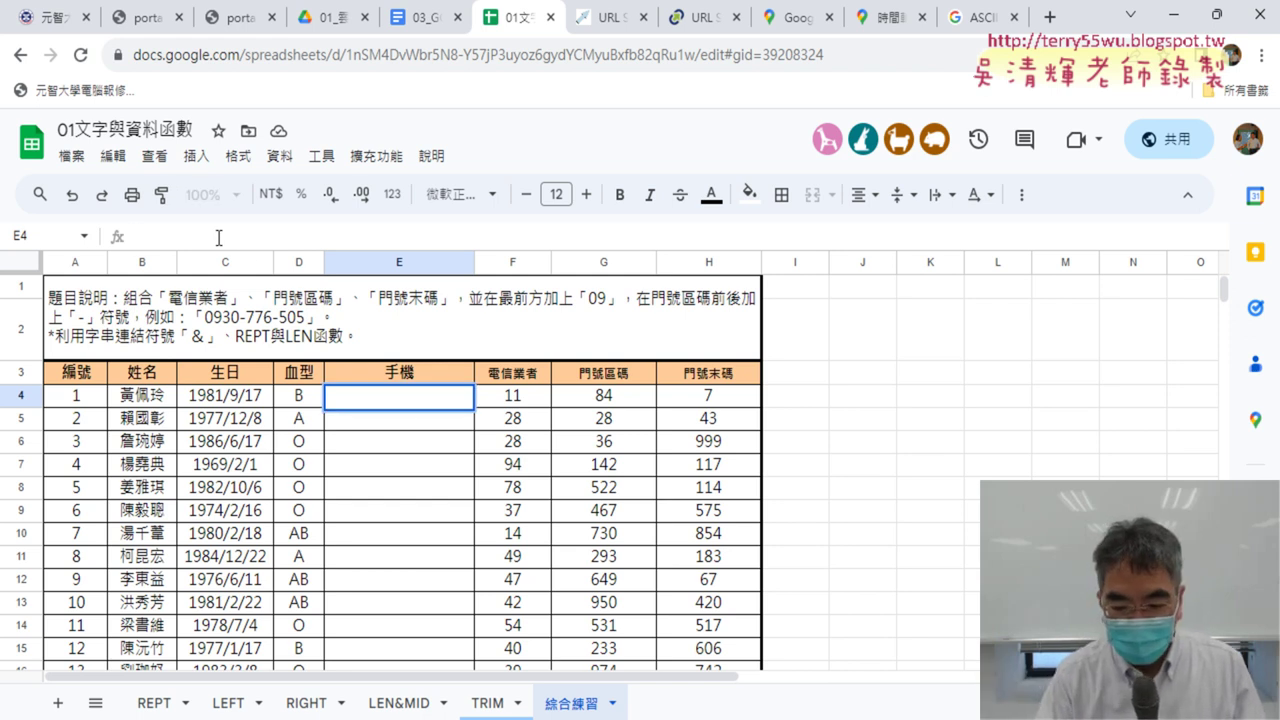
{"action": "type", "text": "="}
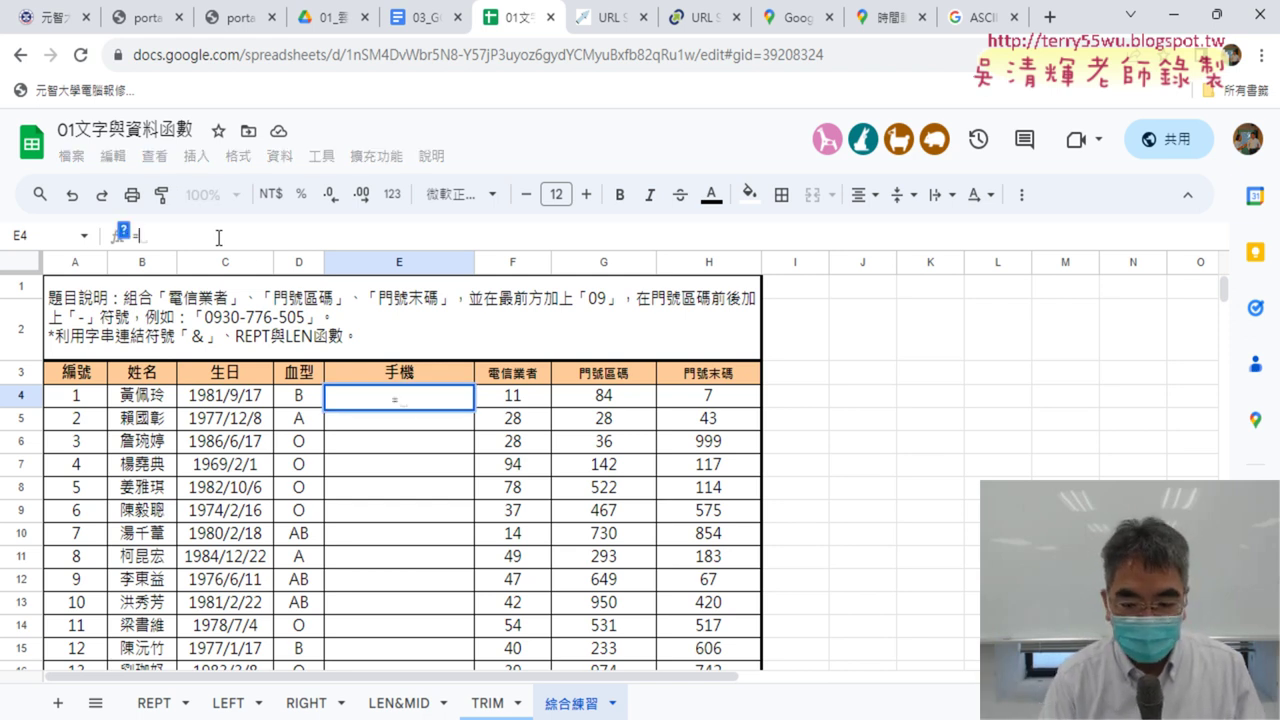
{"action": "type", "text": "\"09"}
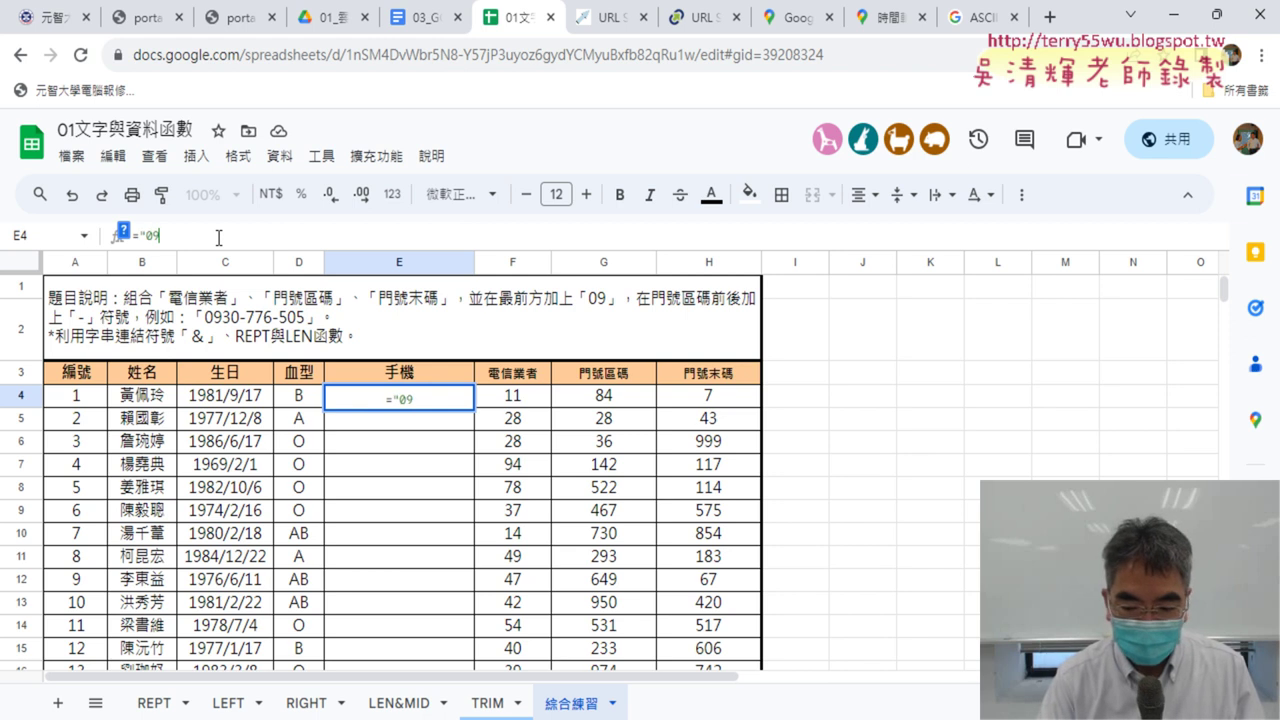
{"action": "type", "text": "\"&"}
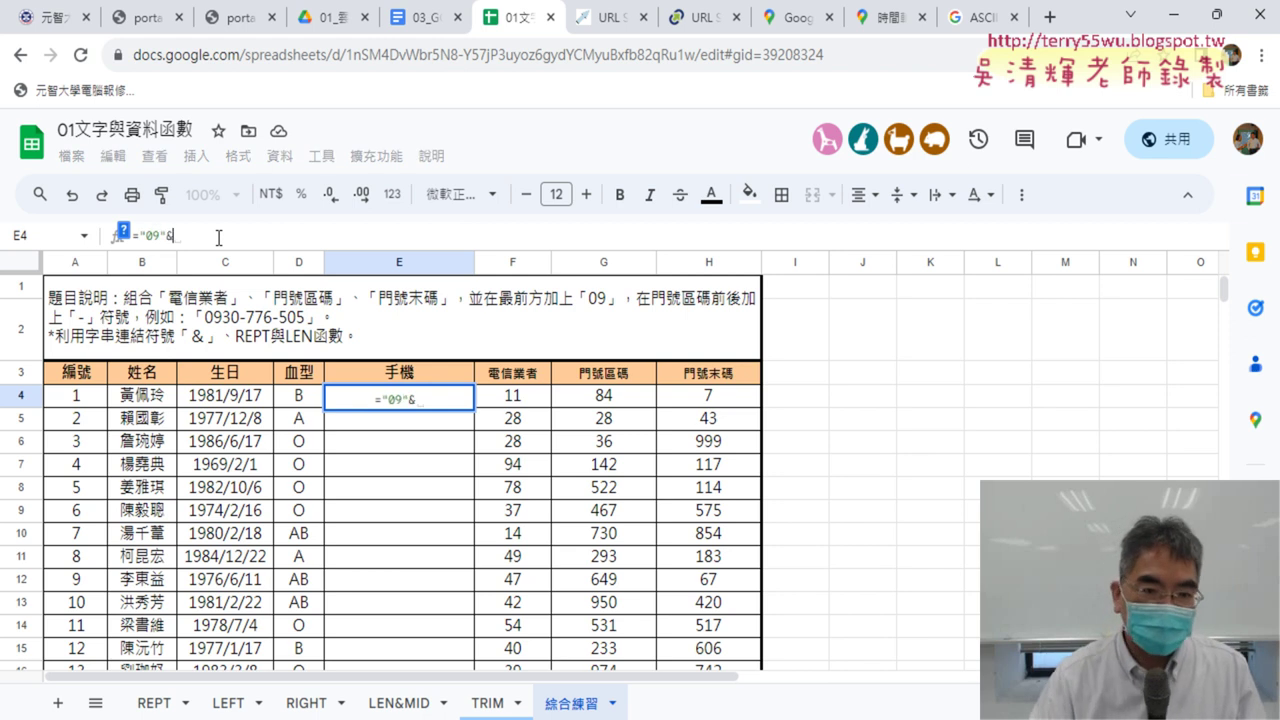
{"action": "left_click", "coordinate": [528, 400]}
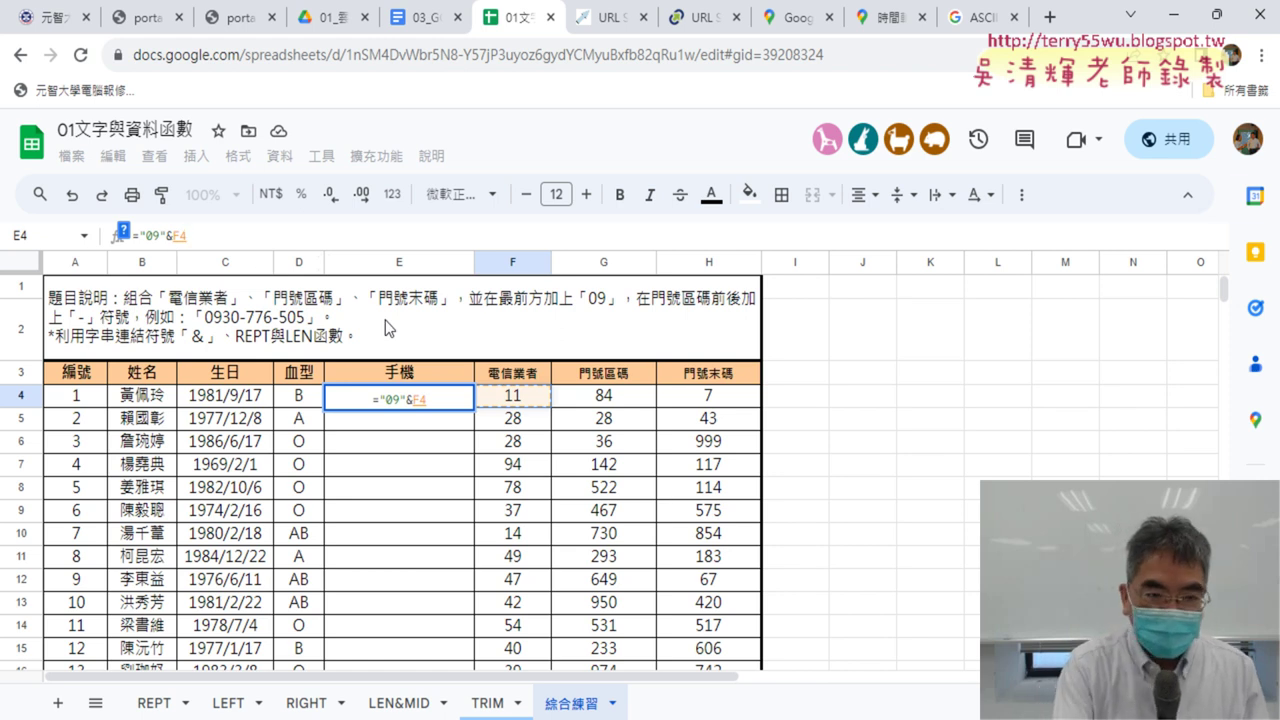
{"action": "type", "text": "&\"-"}
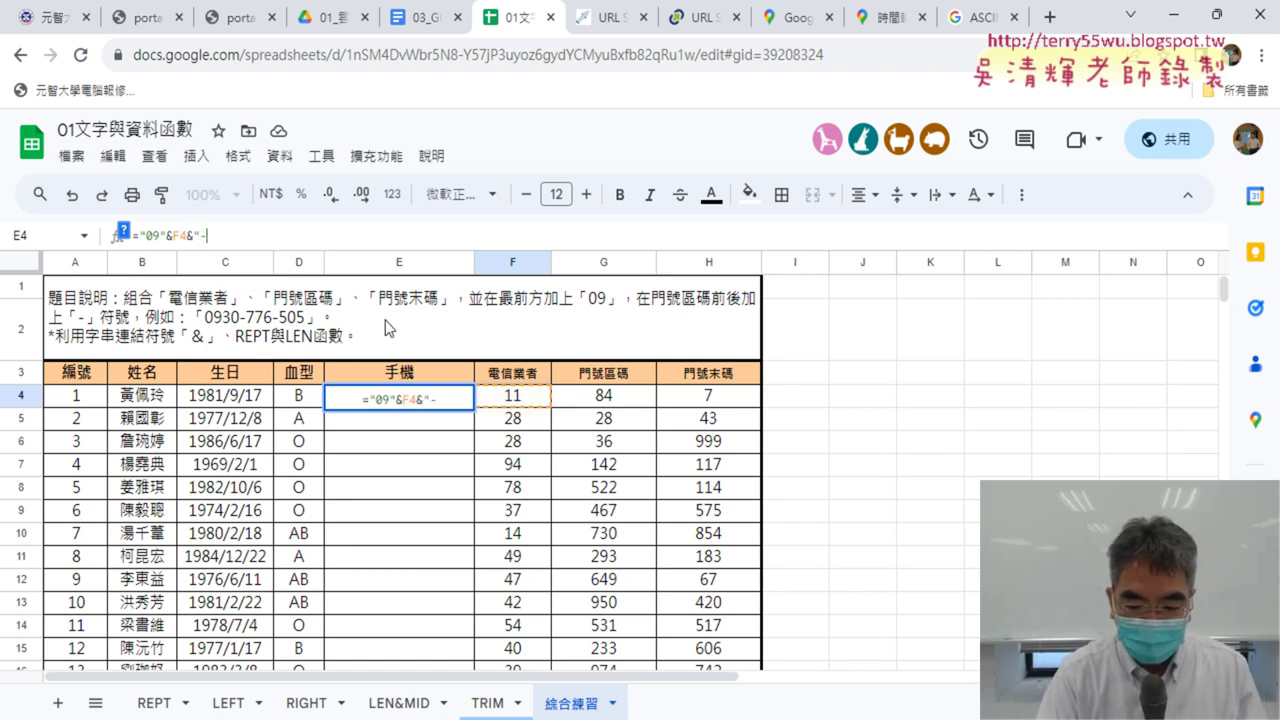
{"action": "type", "text": "\"&"}
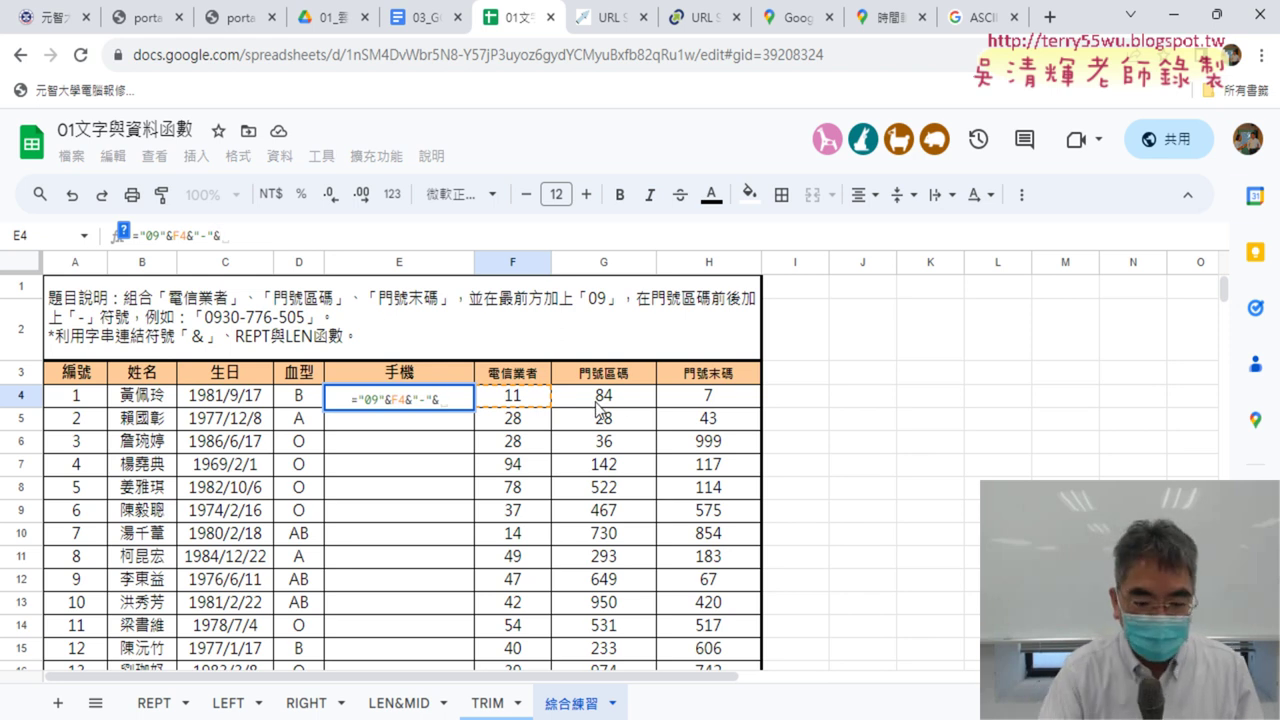
Step: Complete the E4 formula by appending text(G4,"000") so the area code is padded to three digits, and commit it
{"action": "type", "text": "text"}
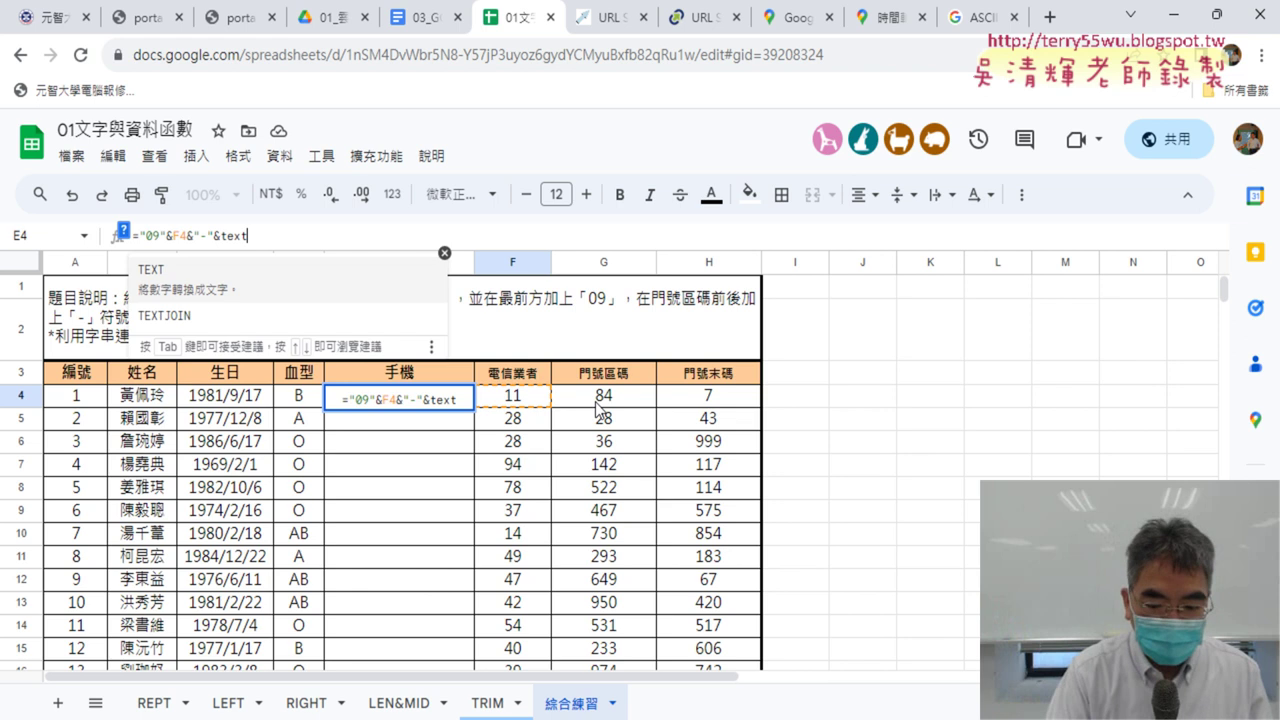
{"action": "type", "text": "("}
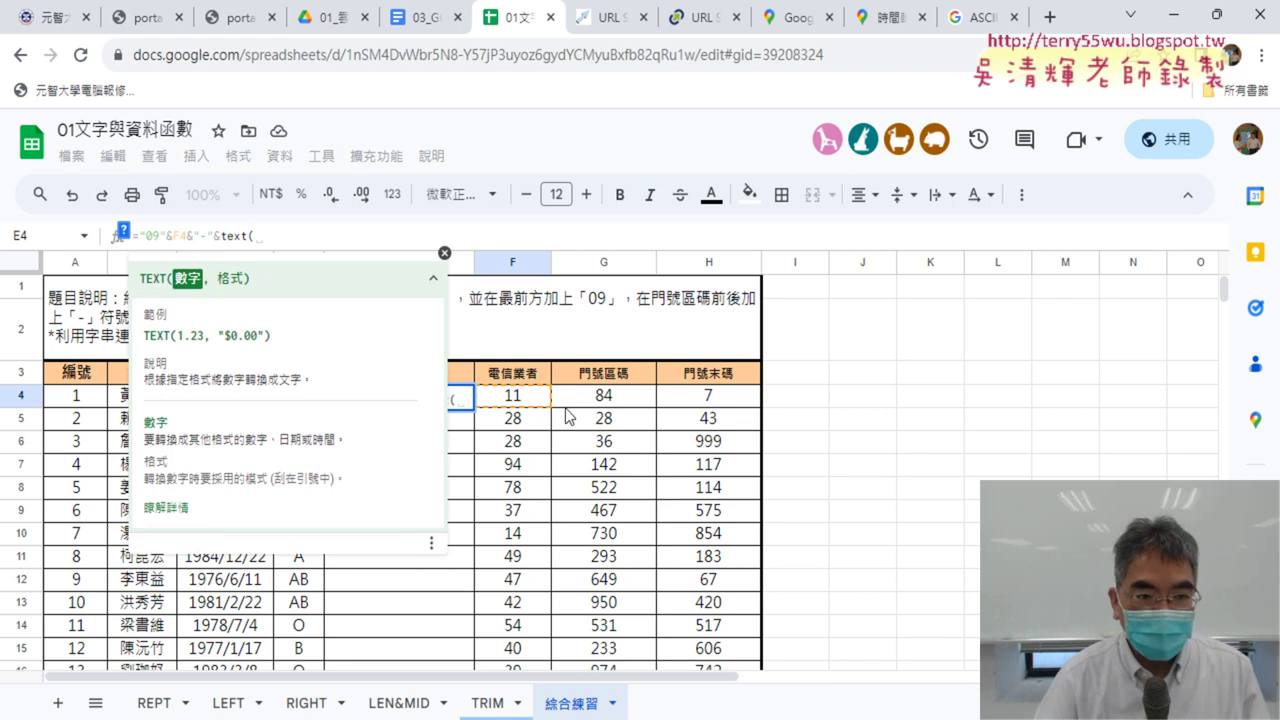
{"action": "left_click", "coordinate": [623, 403]}
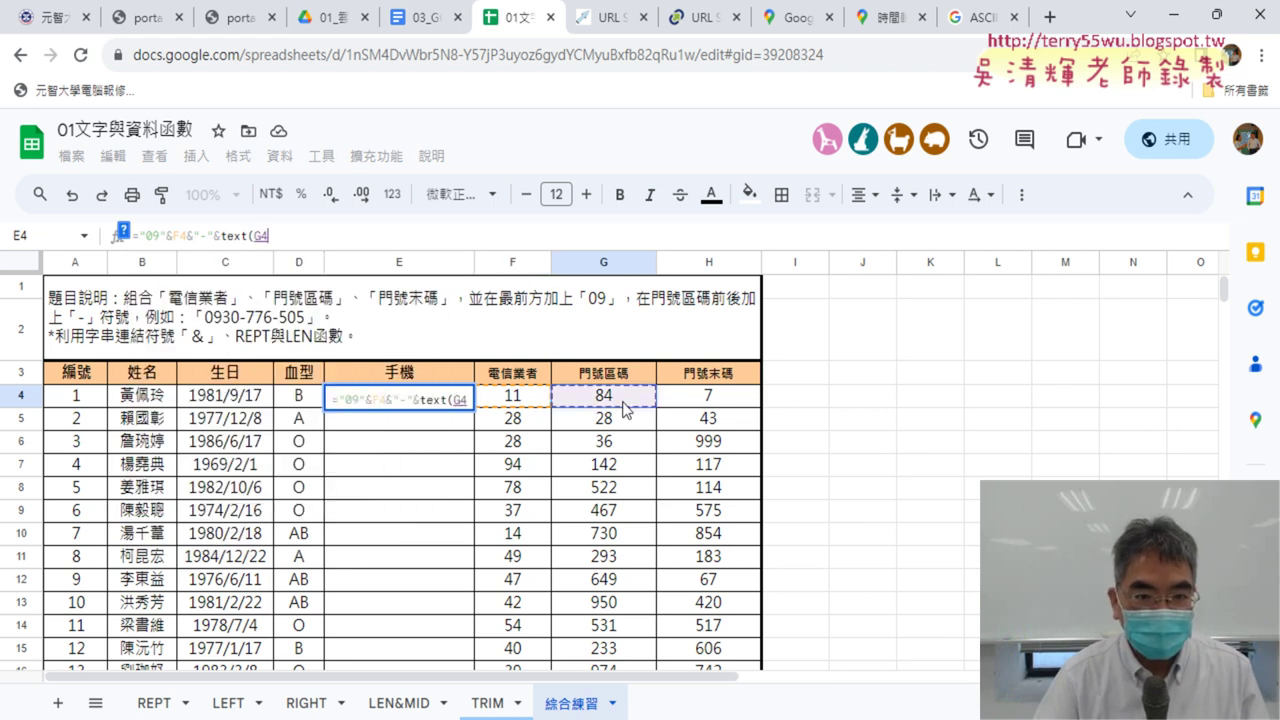
{"action": "left_click", "coordinate": [290, 236]}
{"action": "type", "text": ","}
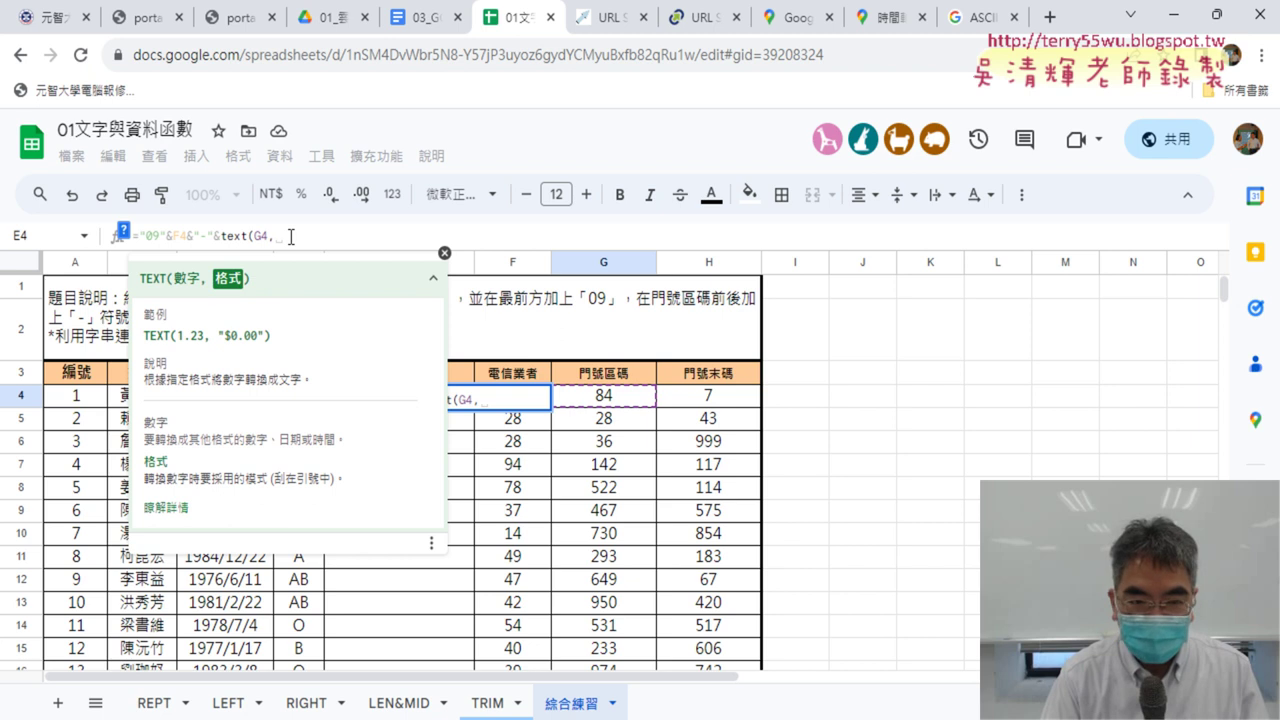
{"action": "type", "text": "\""}
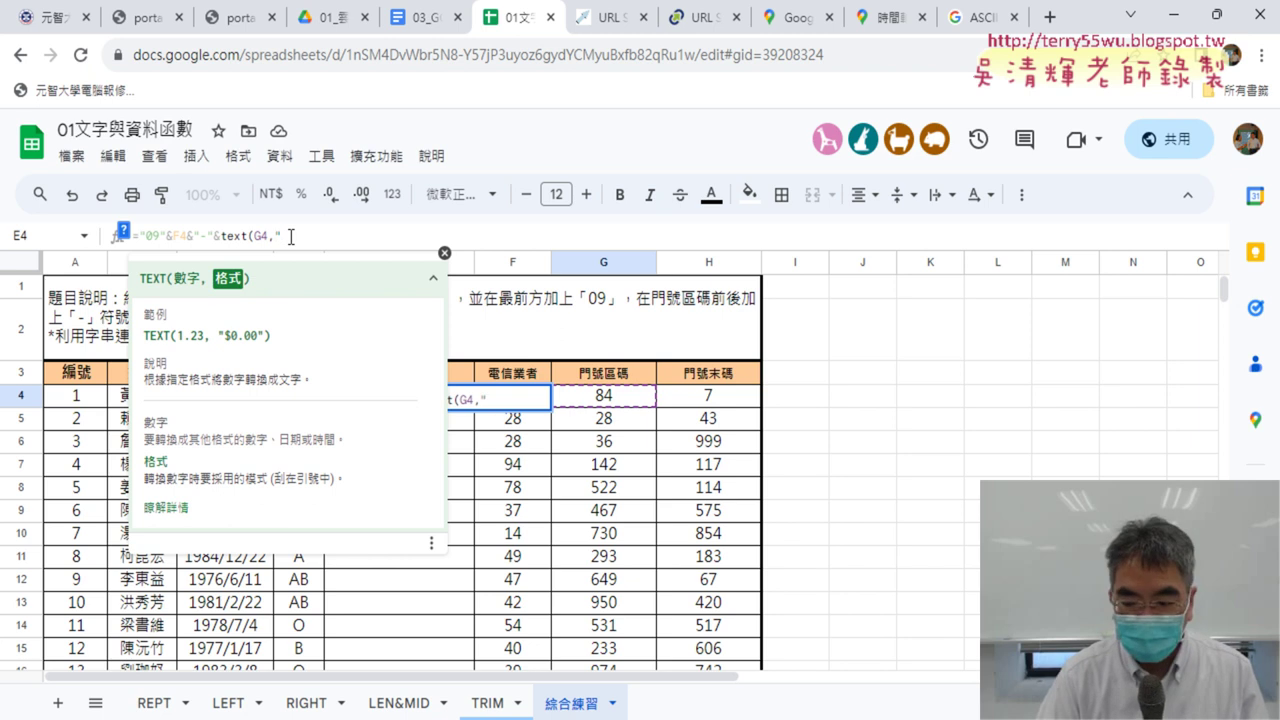
{"action": "type", "text": "000"}
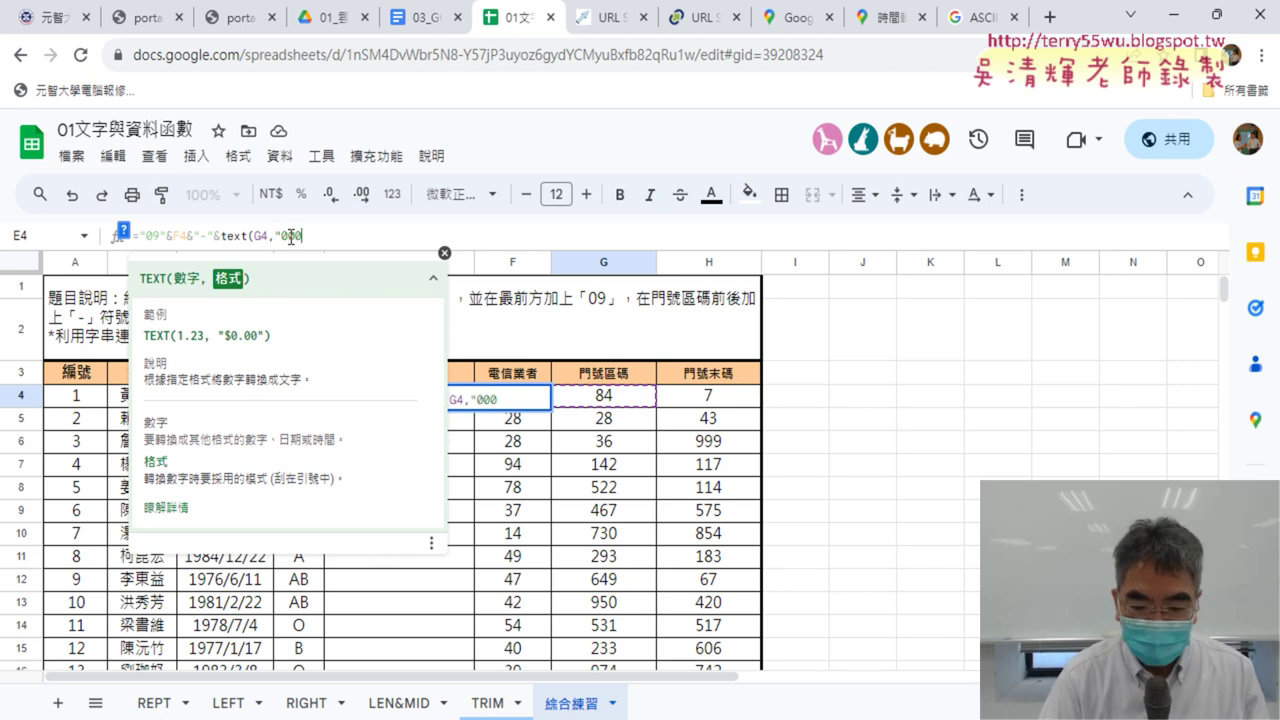
{"action": "type", "text": "\")"}
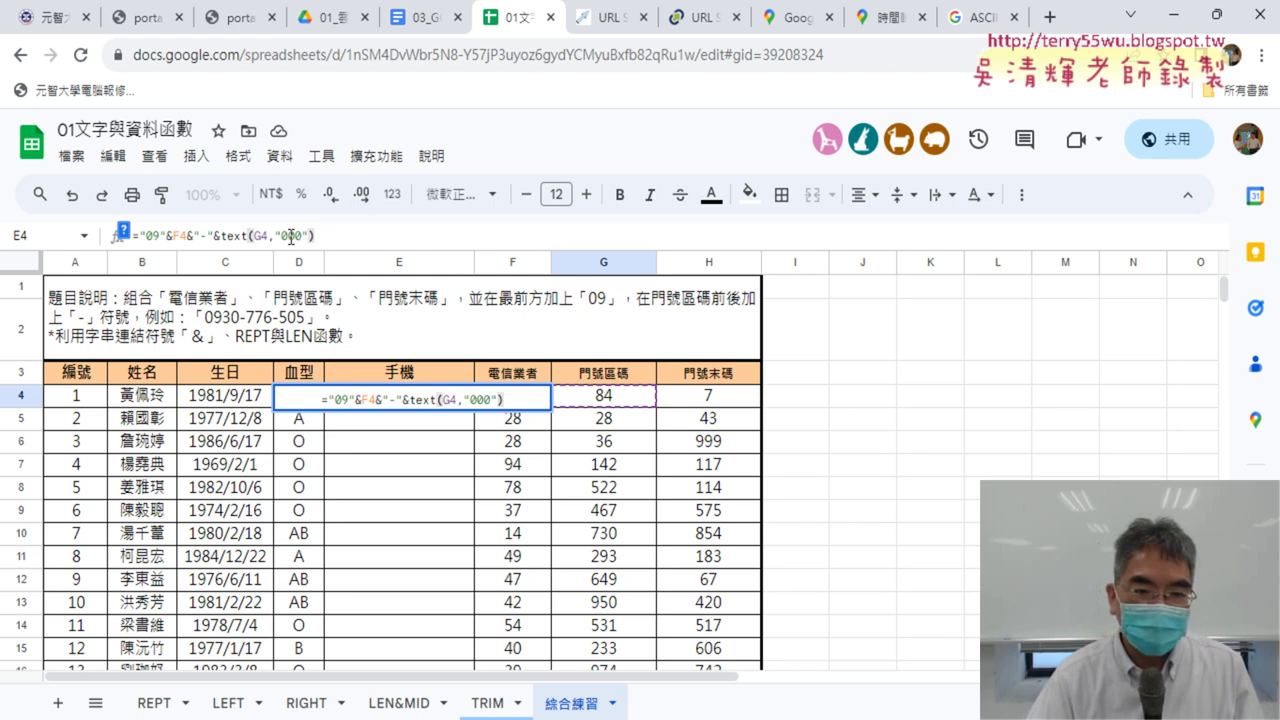
{"action": "key", "text": "Return"}
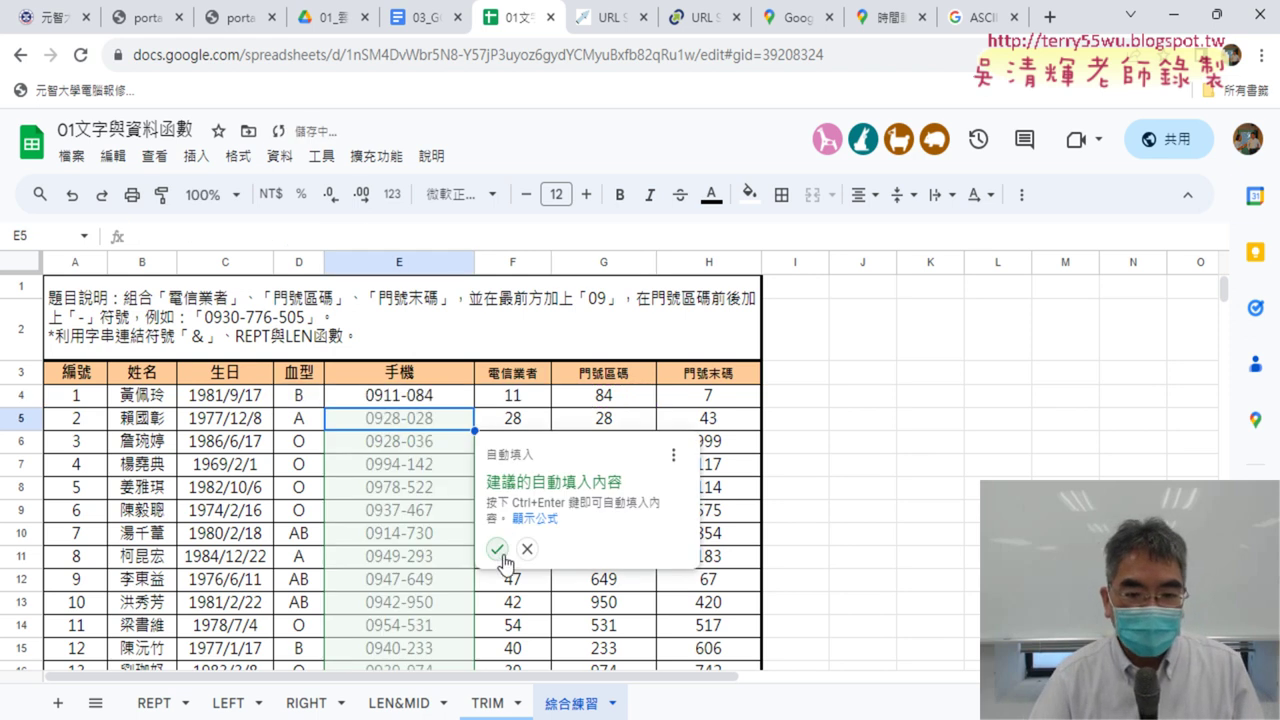
Step: Accept the suggested autofill of the mobile number formula down the 手機 column
{"action": "left_click", "coordinate": [497, 549]}
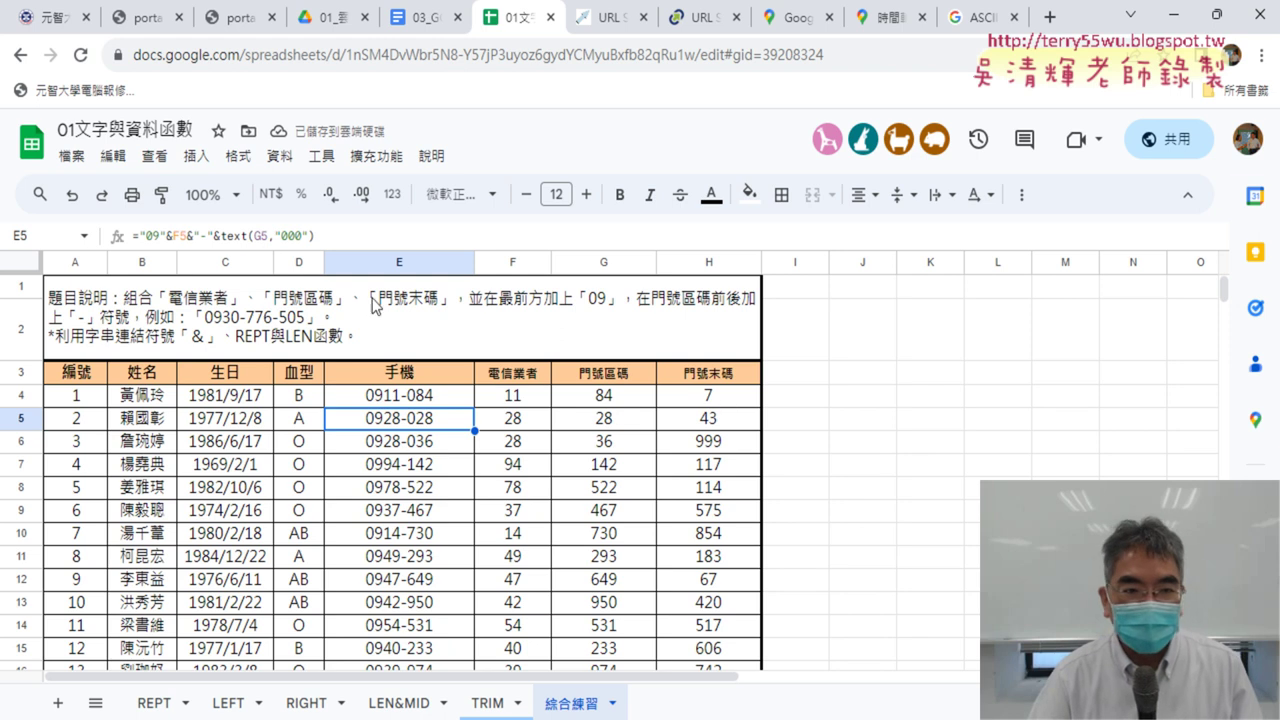
{"action": "left_click", "coordinate": [188, 235]}
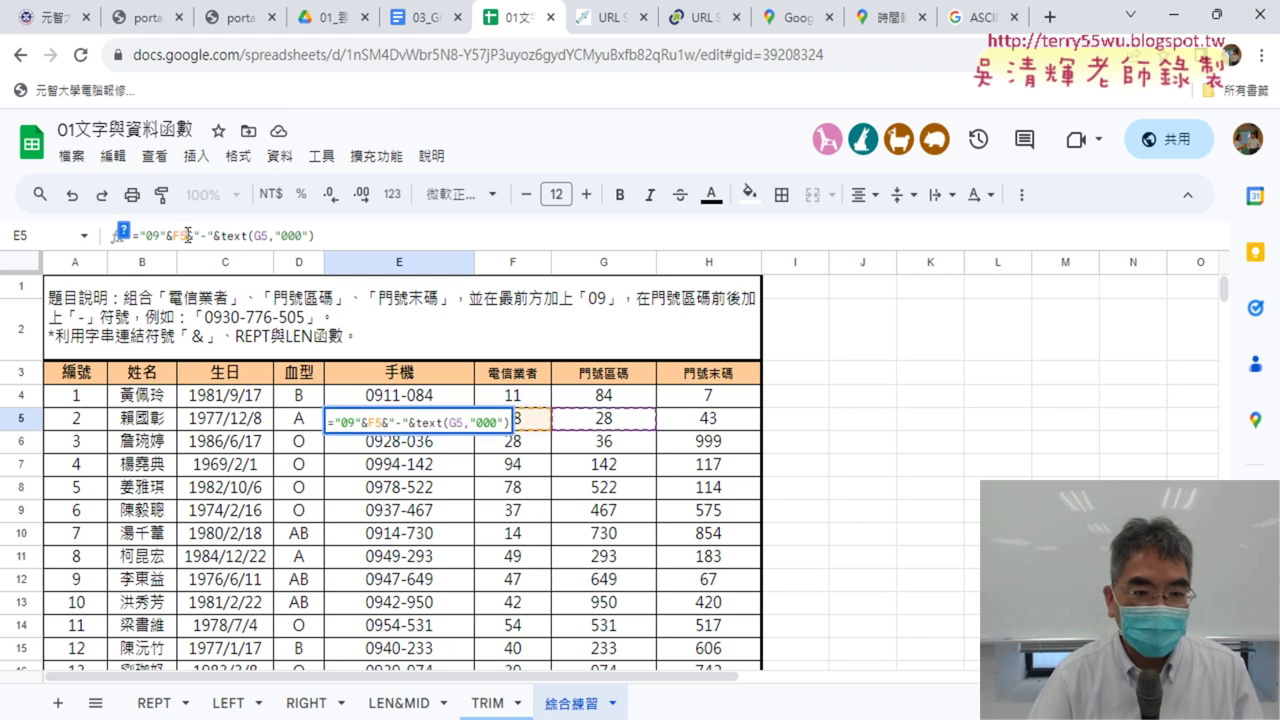
Step: Append a copy of &"-"&text(G4,"000") to the end of the formula in E4
{"action": "left_click", "coordinate": [385, 398]}
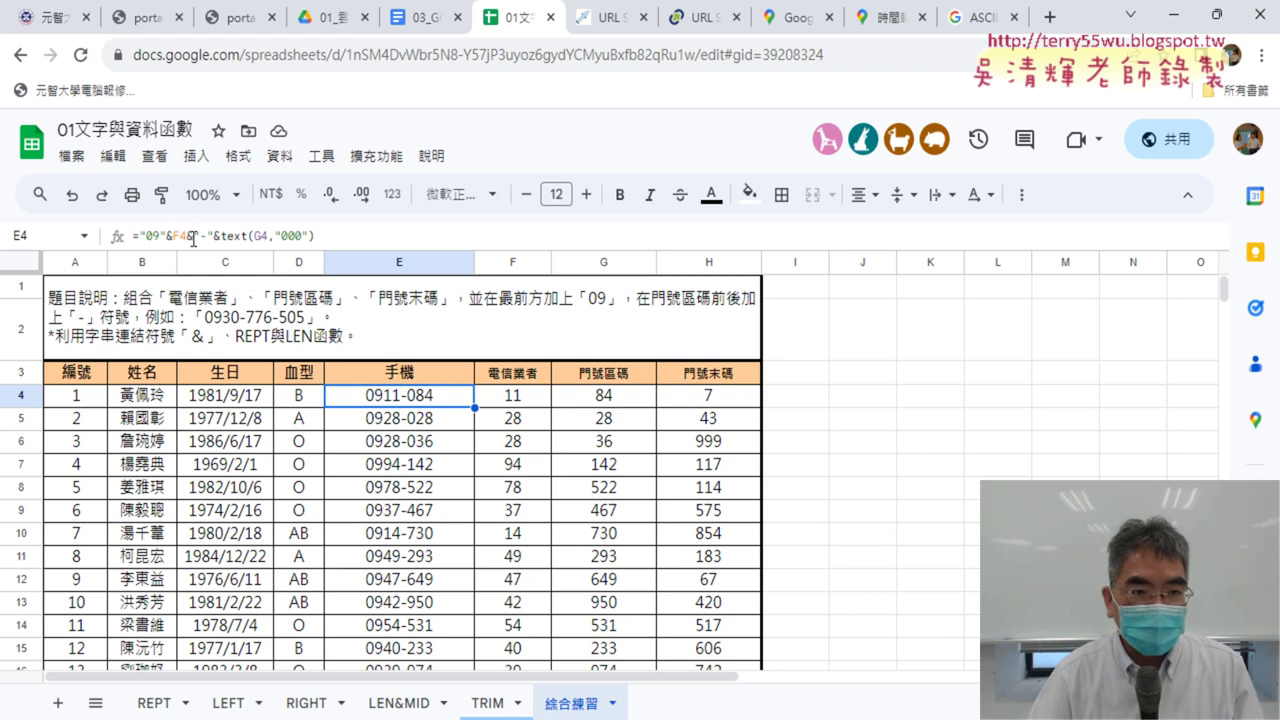
{"action": "left_click_drag", "start_coordinate": [189, 236], "coordinate": [323, 242]}
{"action": "right_click", "coordinate": [323, 242]}
{"action": "left_click", "coordinate": [348, 305]}
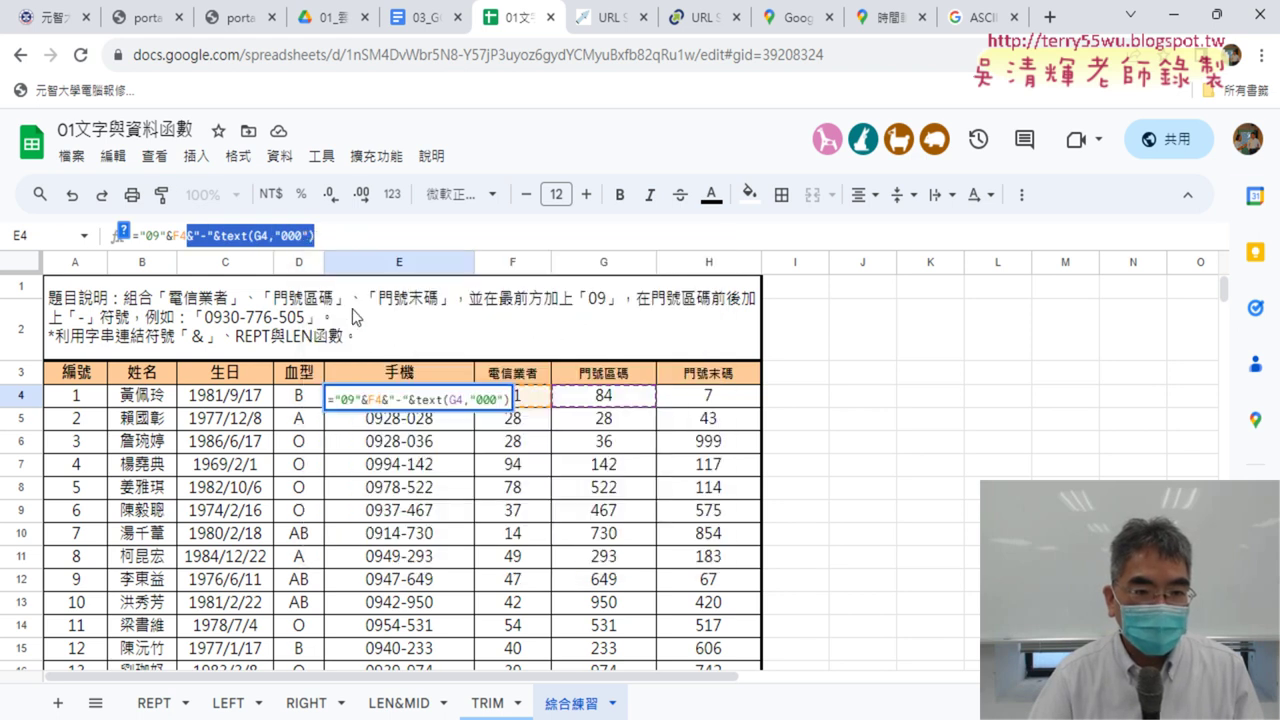
{"action": "left_click", "coordinate": [352, 236]}
{"action": "key", "text": "ctrl+v"}
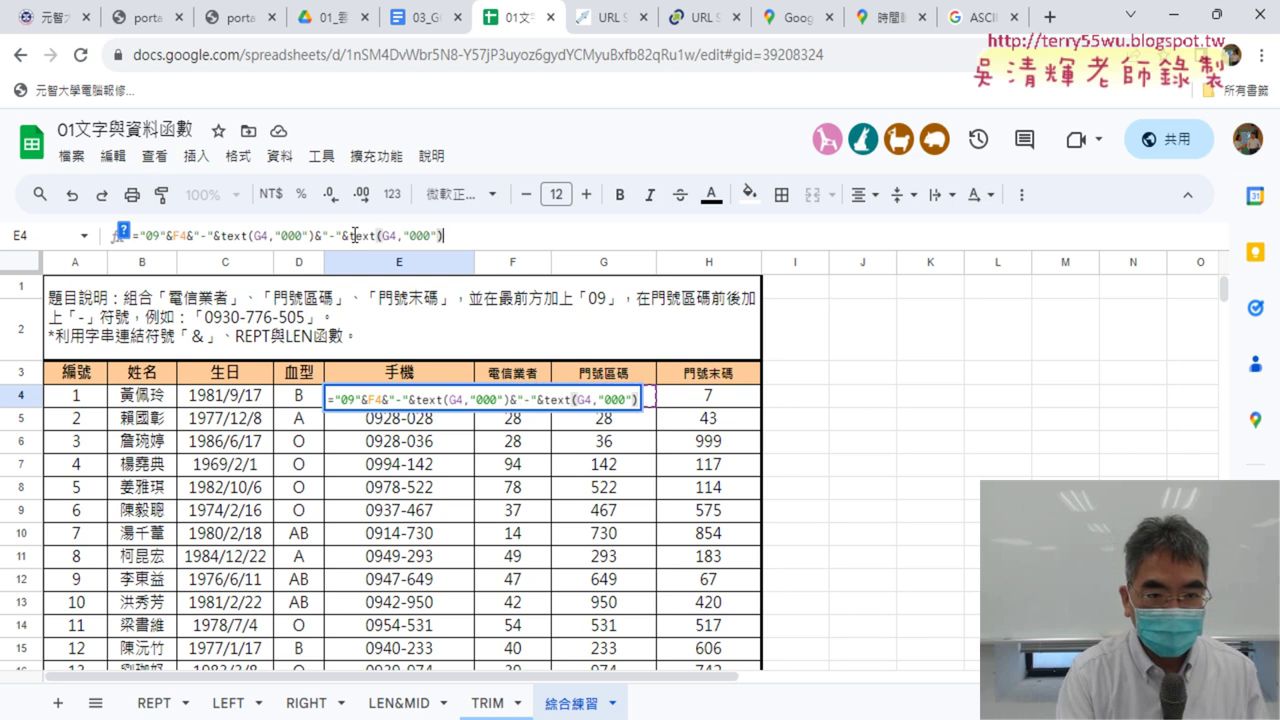
Step: Change the reference in the second text function from G4 to H4 and commit the E4 formula
{"action": "left_click_drag", "start_coordinate": [381, 236], "coordinate": [391, 236]}
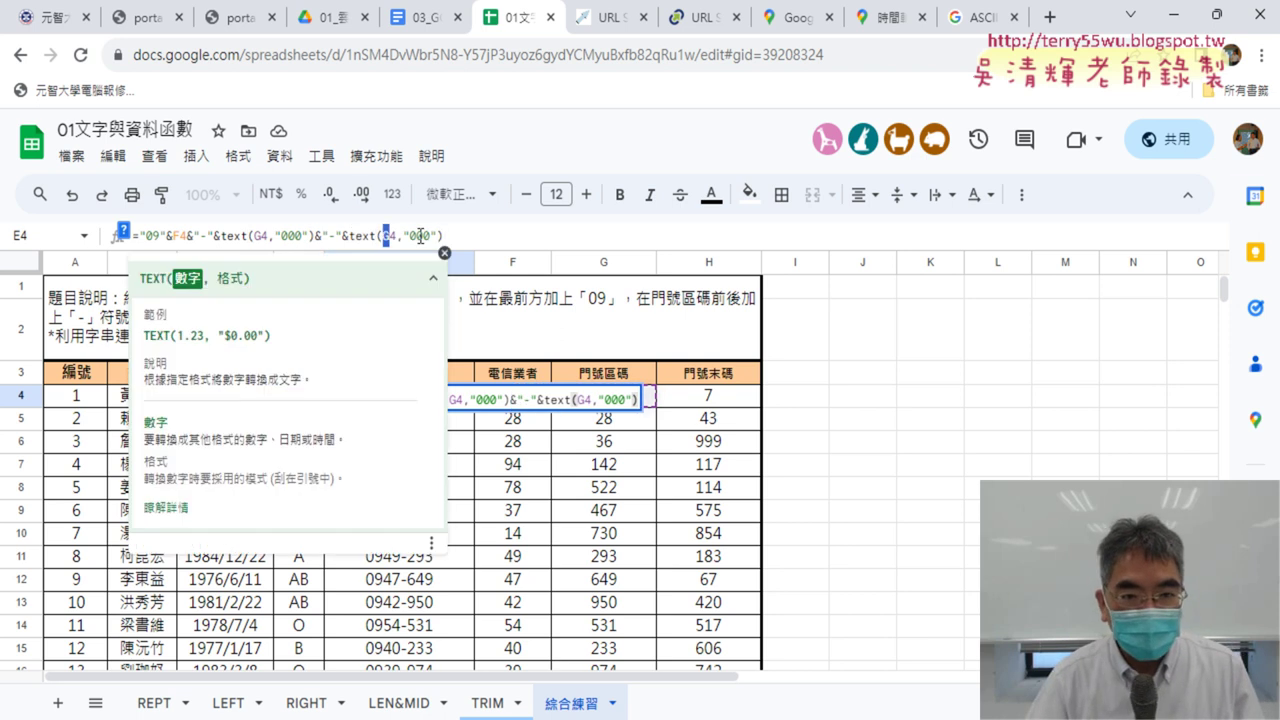
{"action": "type", "text": "H"}
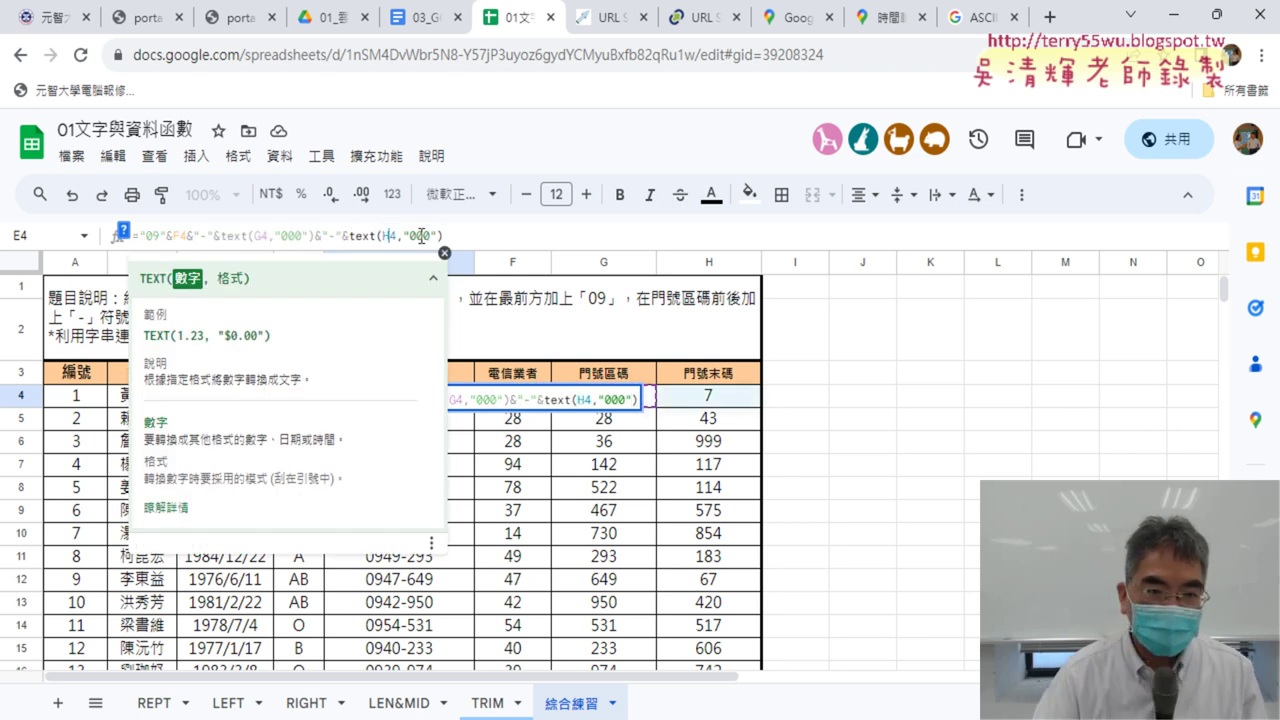
{"action": "left_click", "coordinate": [443, 236]}
{"action": "key", "text": "Return"}
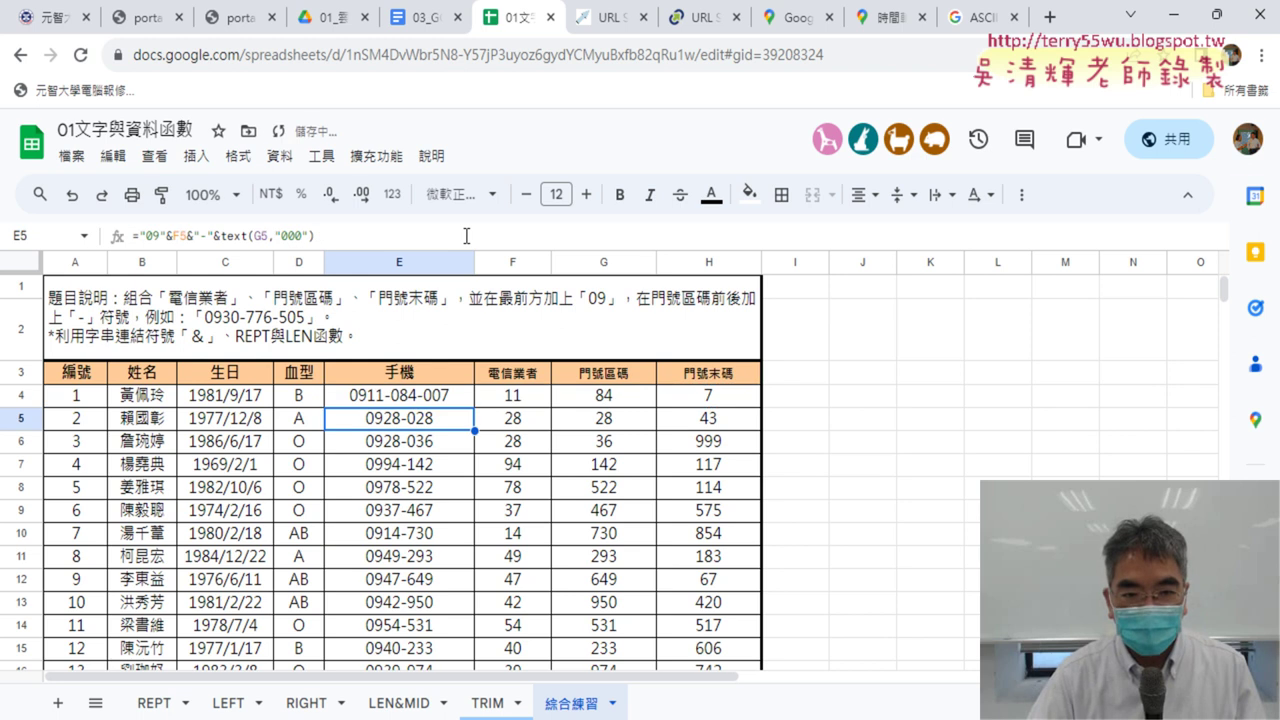
Step: Clear the formulas in E5:E103 and fill the E4 formula down the 手機 column
{"action": "left_click", "coordinate": [459, 403]}
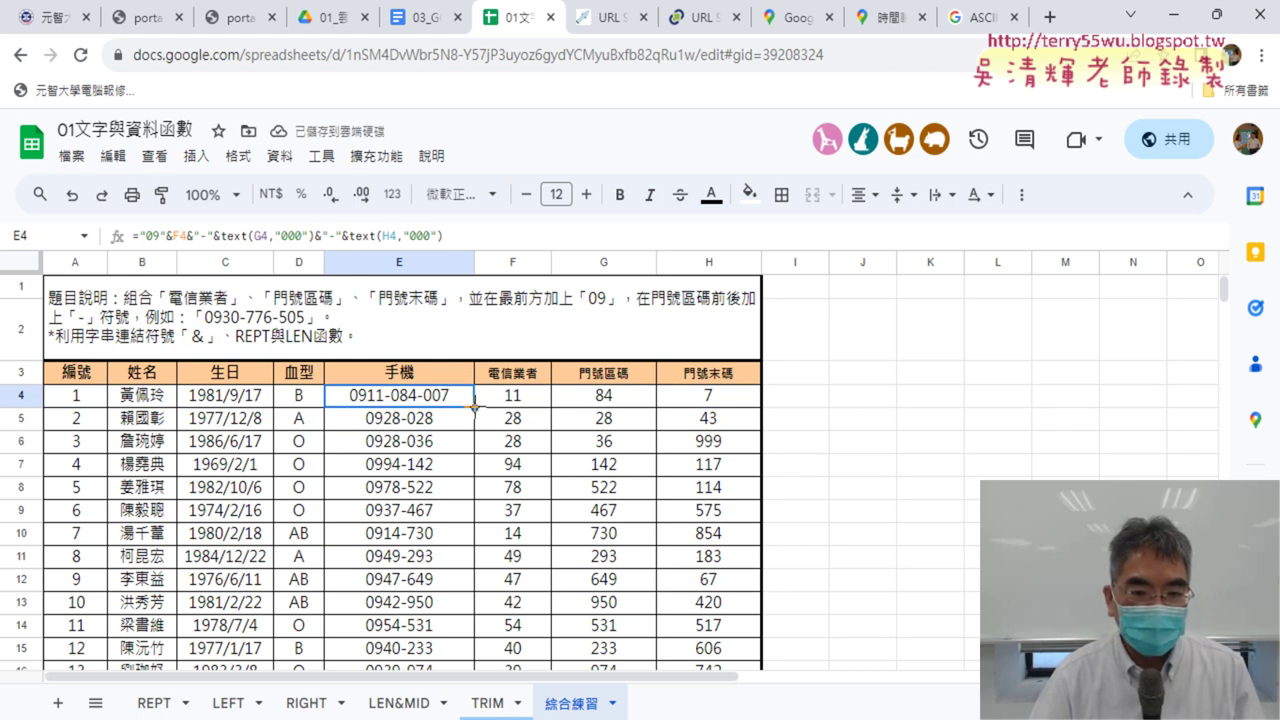
{"action": "left_click", "coordinate": [452, 421]}
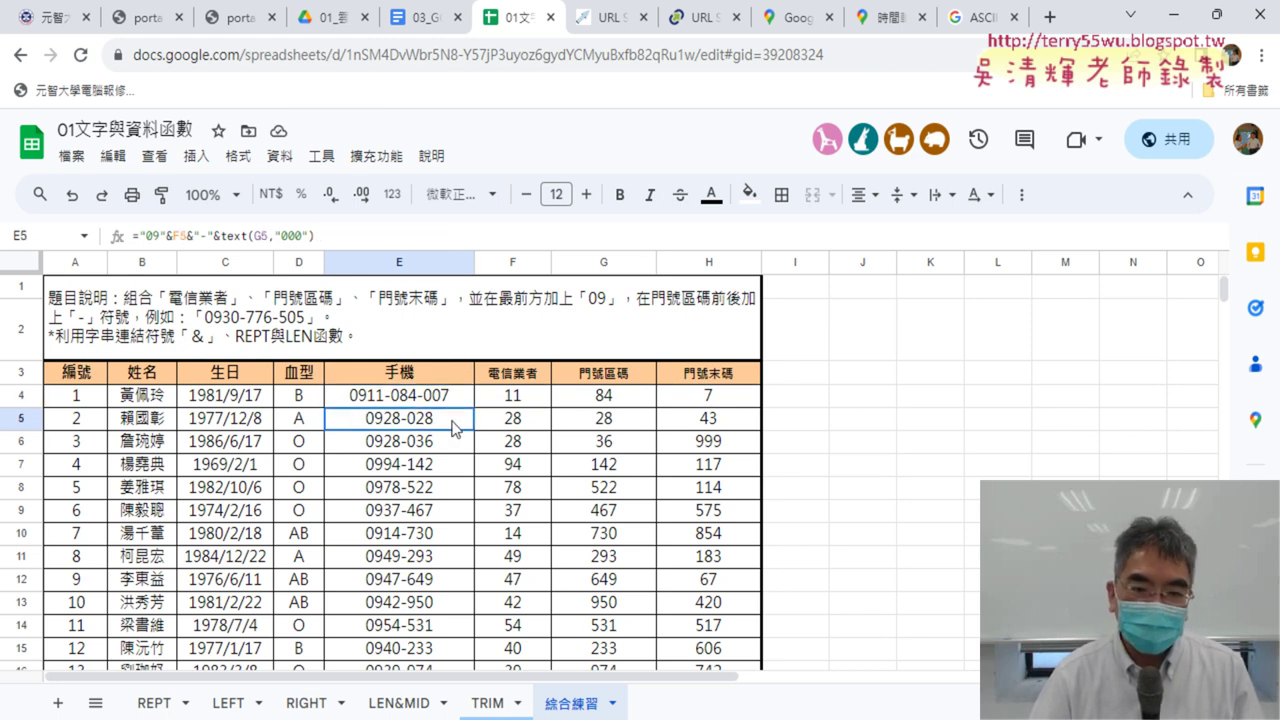
{"action": "key", "text": "ctrl+shift+Down"}
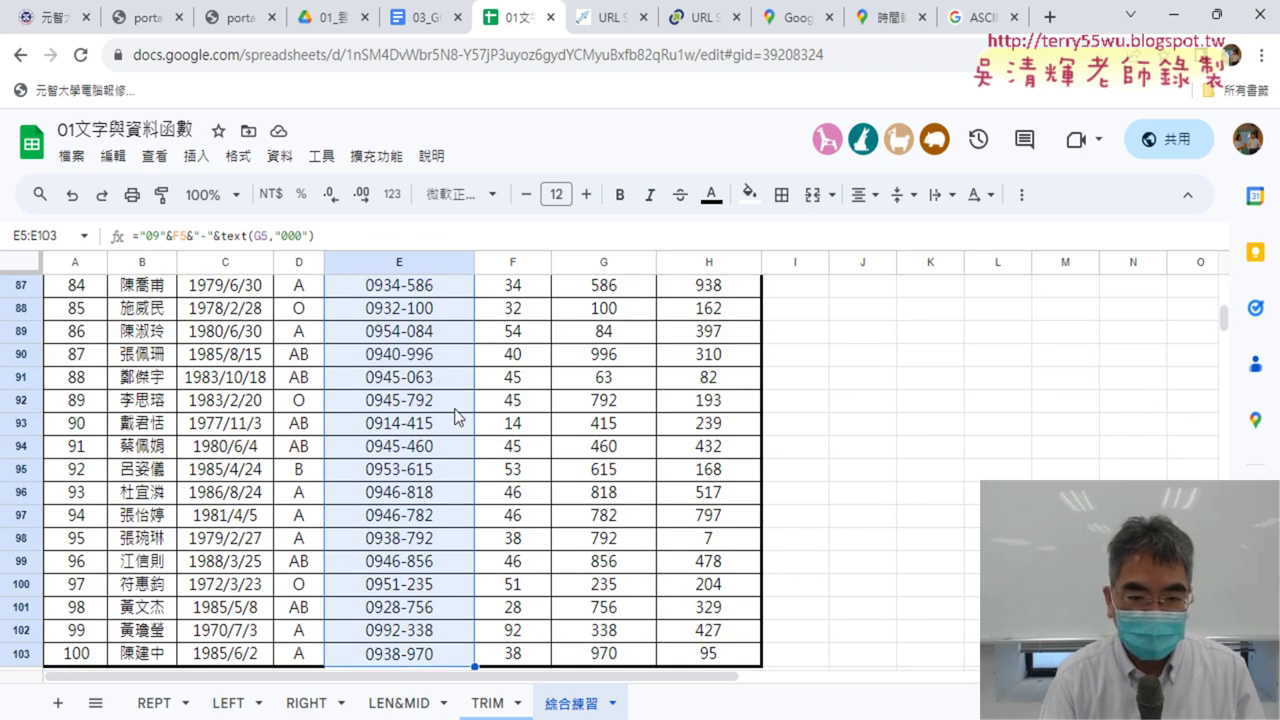
{"action": "key", "text": "Delete"}
{"action": "key", "text": "ctrl+Up"}
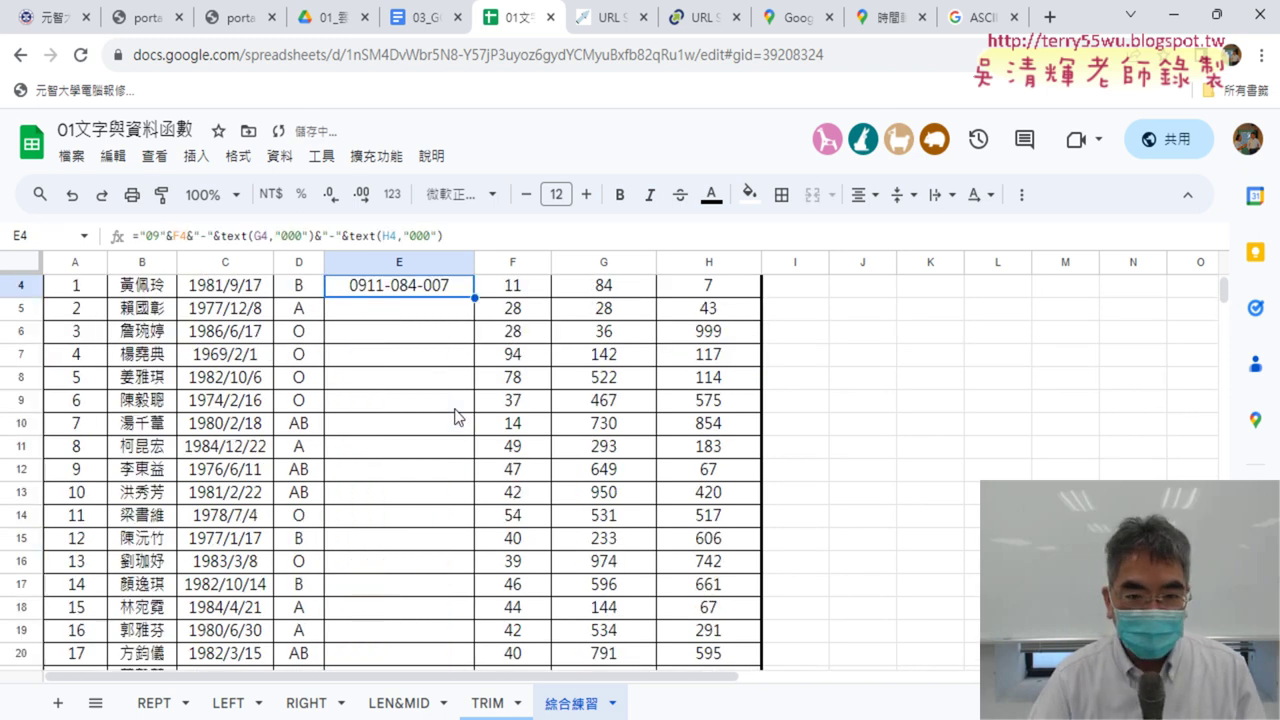
{"action": "scroll", "coordinate": [474, 405], "scroll_direction": "up", "scroll_amount": 1}
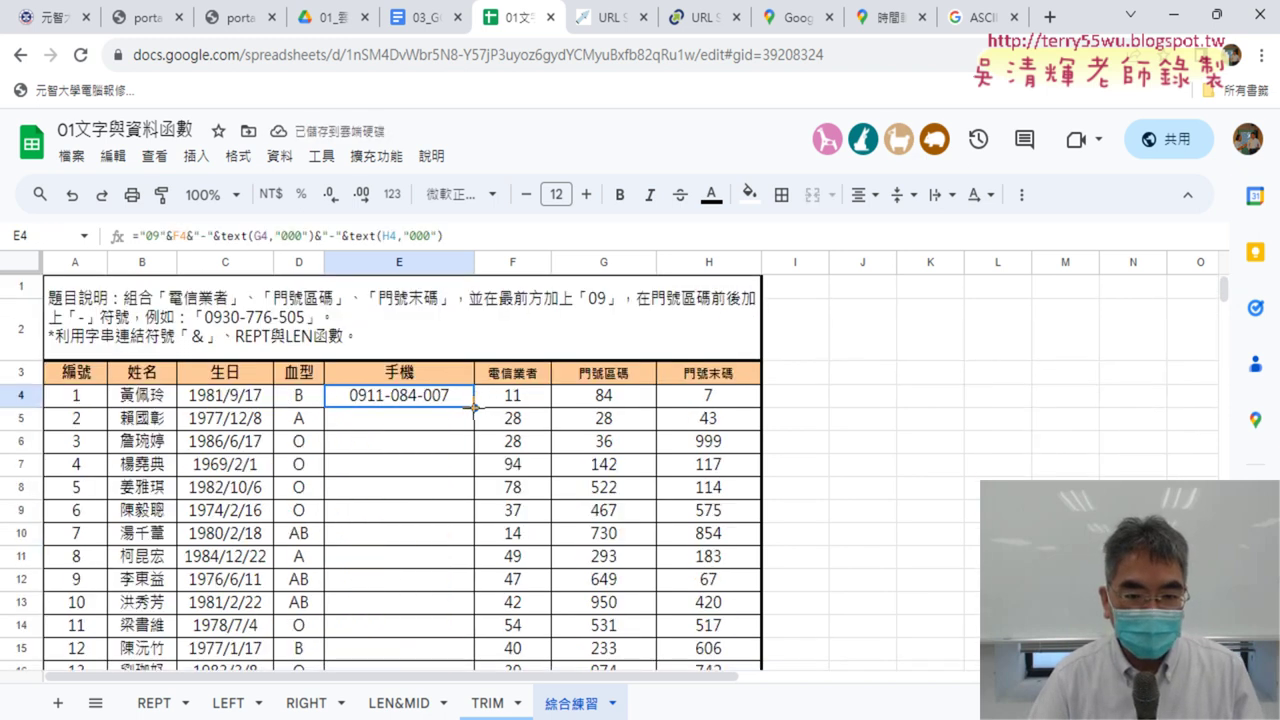
{"action": "double_click", "coordinate": [474, 405]}
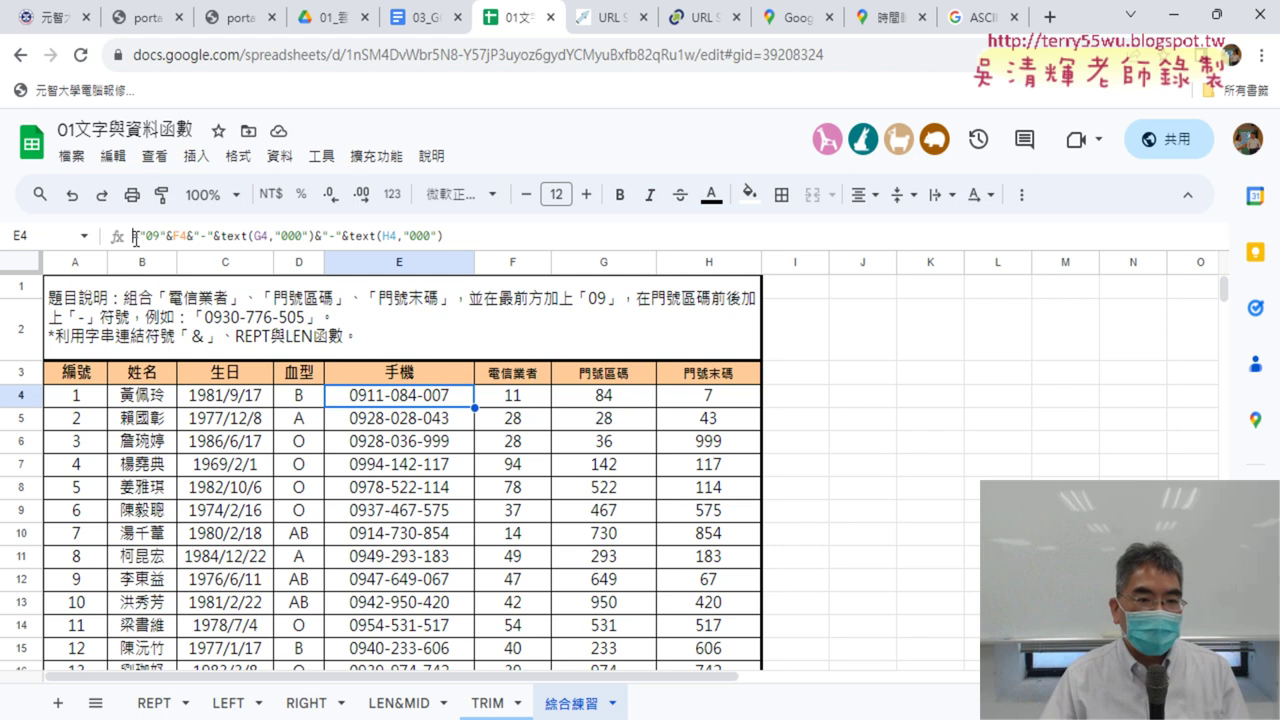
Step: Review the complete E4 formula that joins "09", F4 and the three-digit text values of G4 and H4, without editing it
{"action": "left_click_drag", "start_coordinate": [141, 237], "coordinate": [508, 236]}
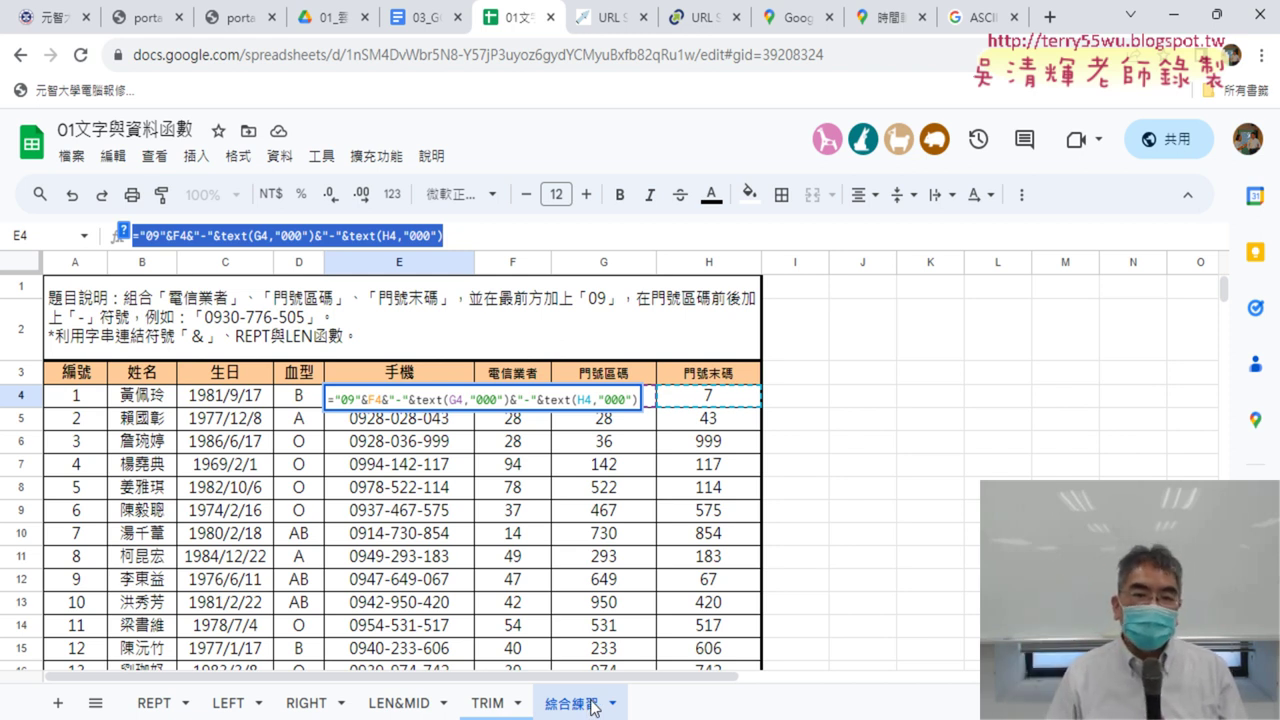
{"action": "left_click", "coordinate": [497, 237]}
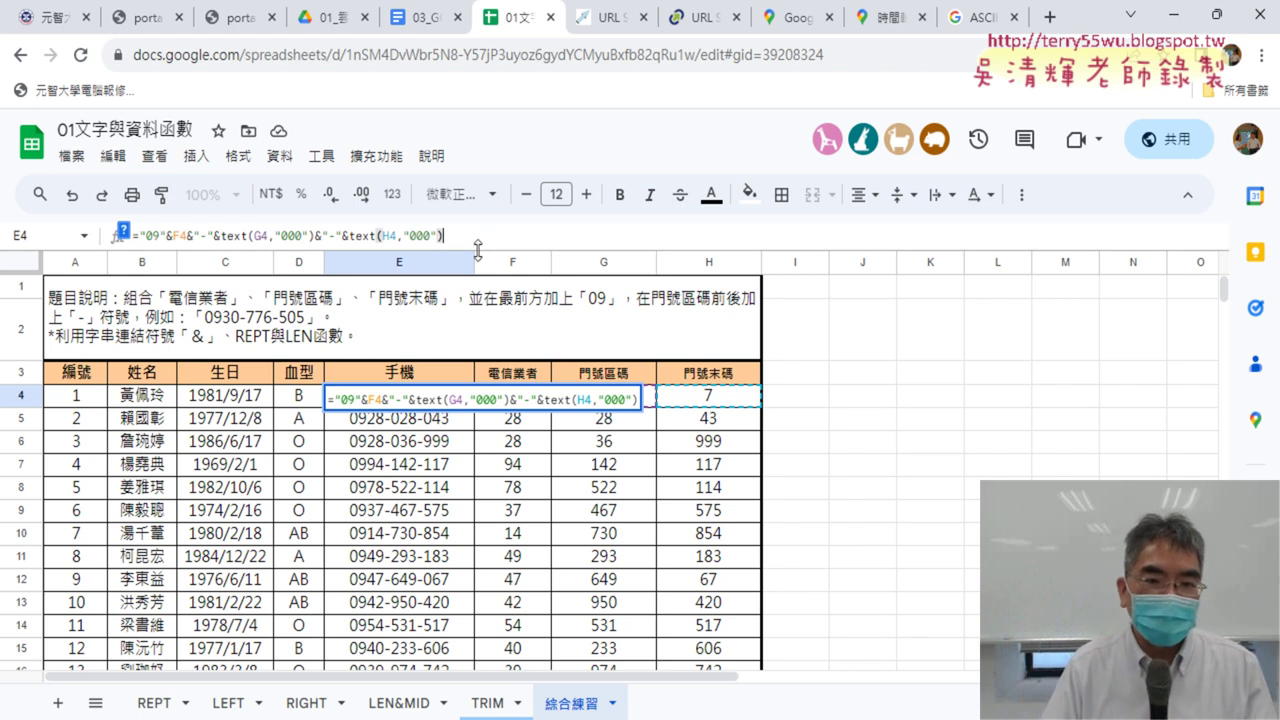
{"action": "left_click_drag", "start_coordinate": [530, 236], "coordinate": [60, 240]}
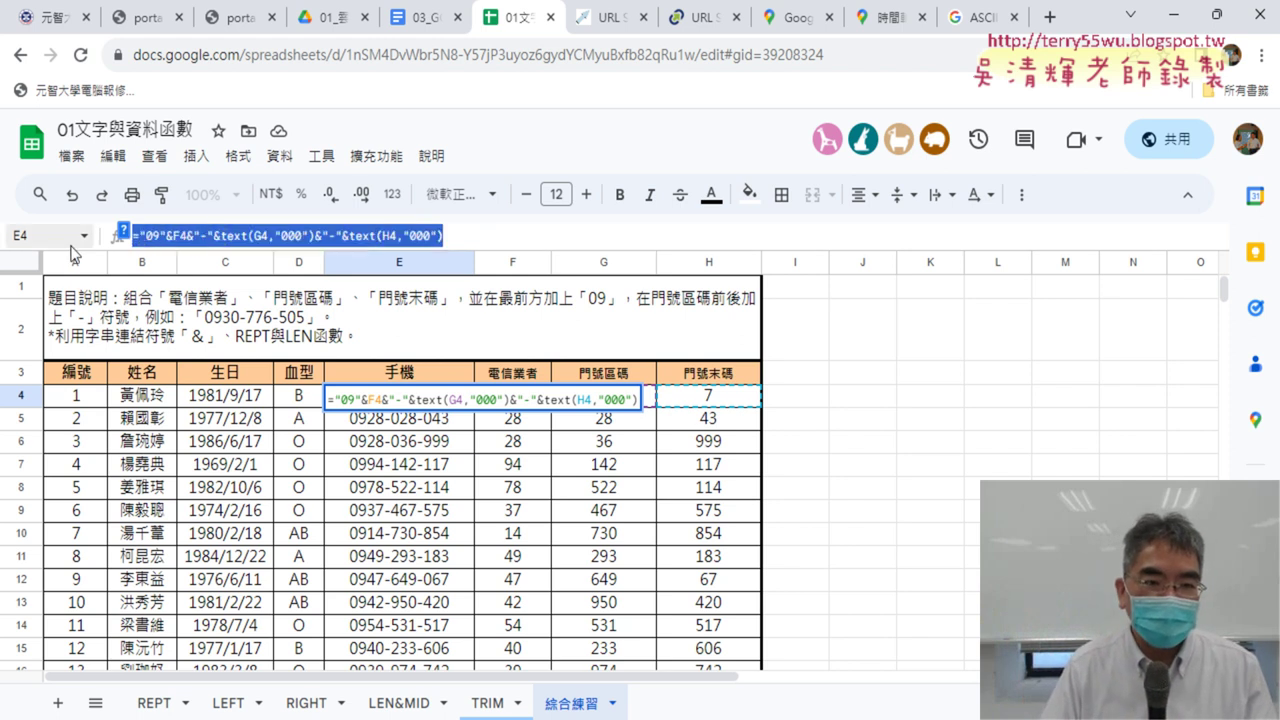
{"action": "left_click", "coordinate": [476, 230]}
{"action": "key", "text": "Return"}
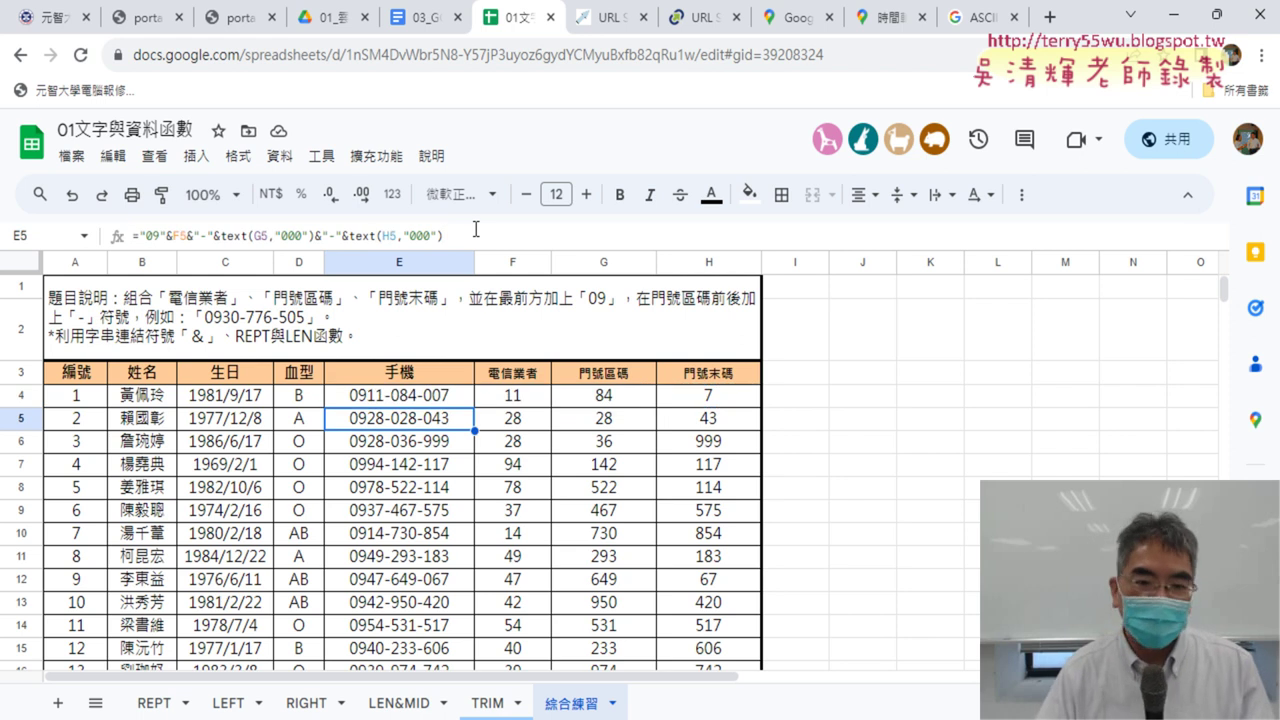
{"action": "left_click", "coordinate": [463, 405]}
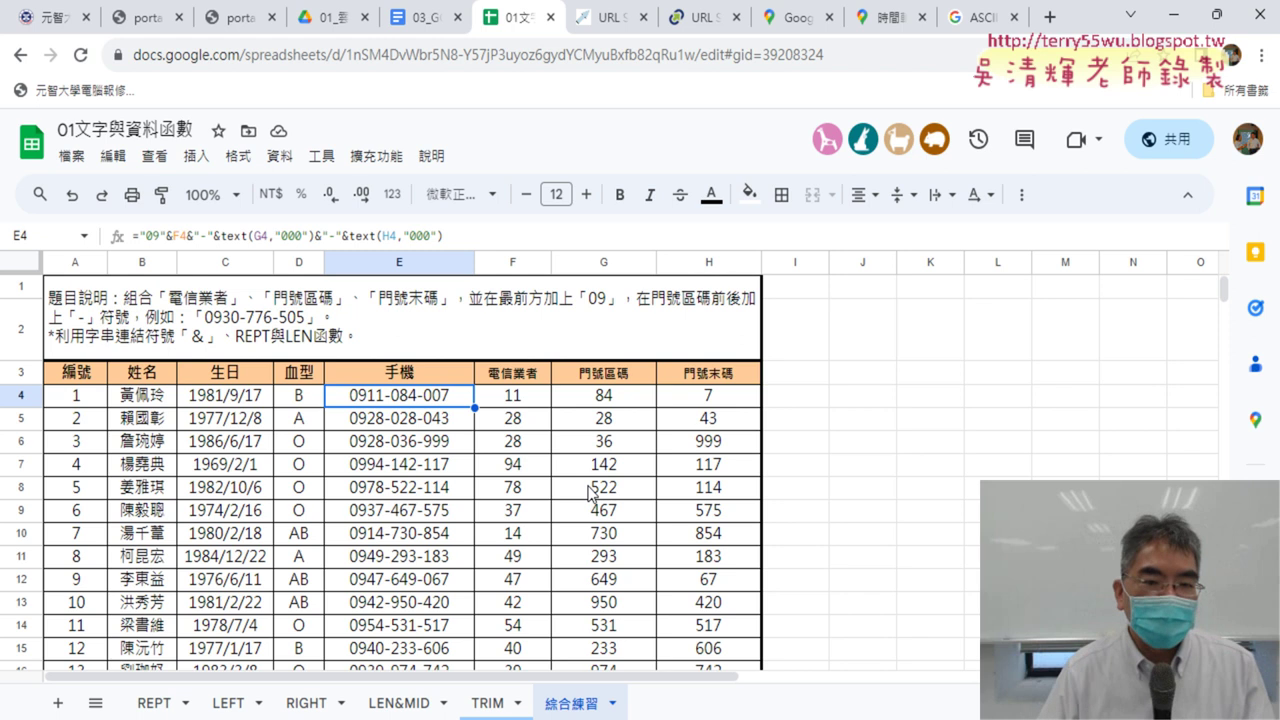
Step: Examine the spreadsheet's list of macros, including the saved 串接 and 清除 macros
{"action": "left_click", "coordinate": [377, 157]}
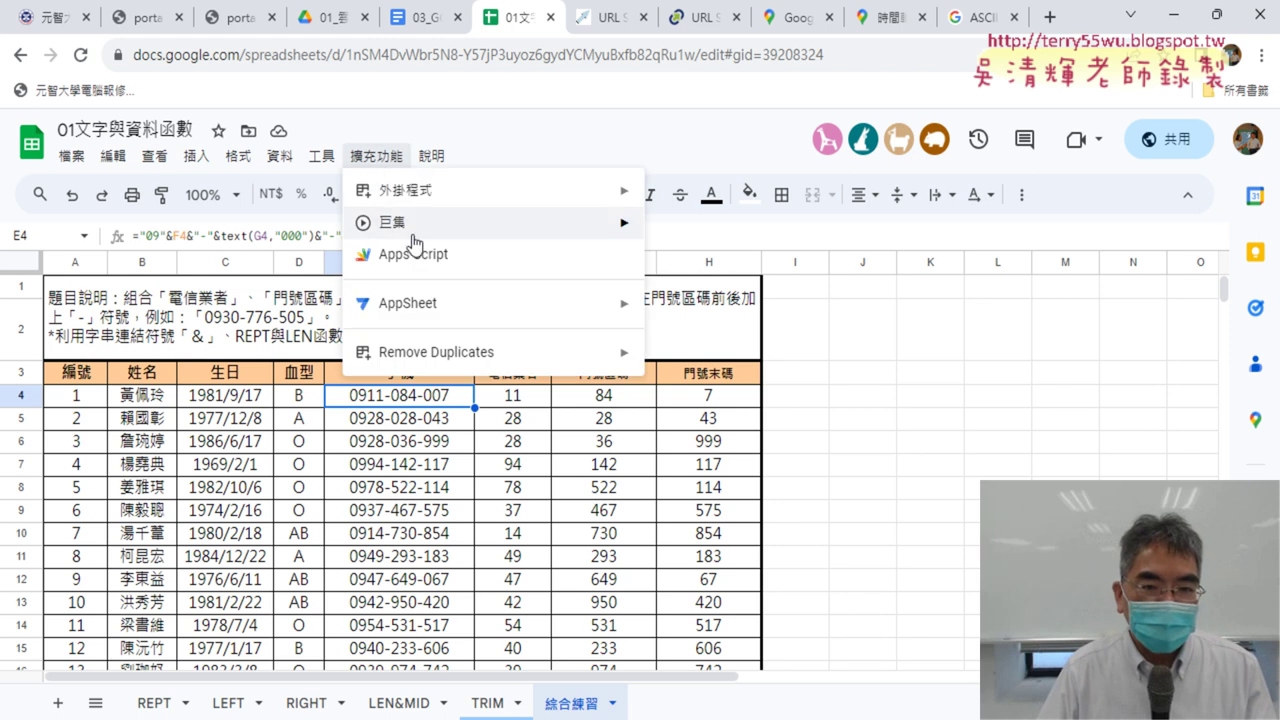
{"action": "mouse_move", "coordinate": [537, 237]}
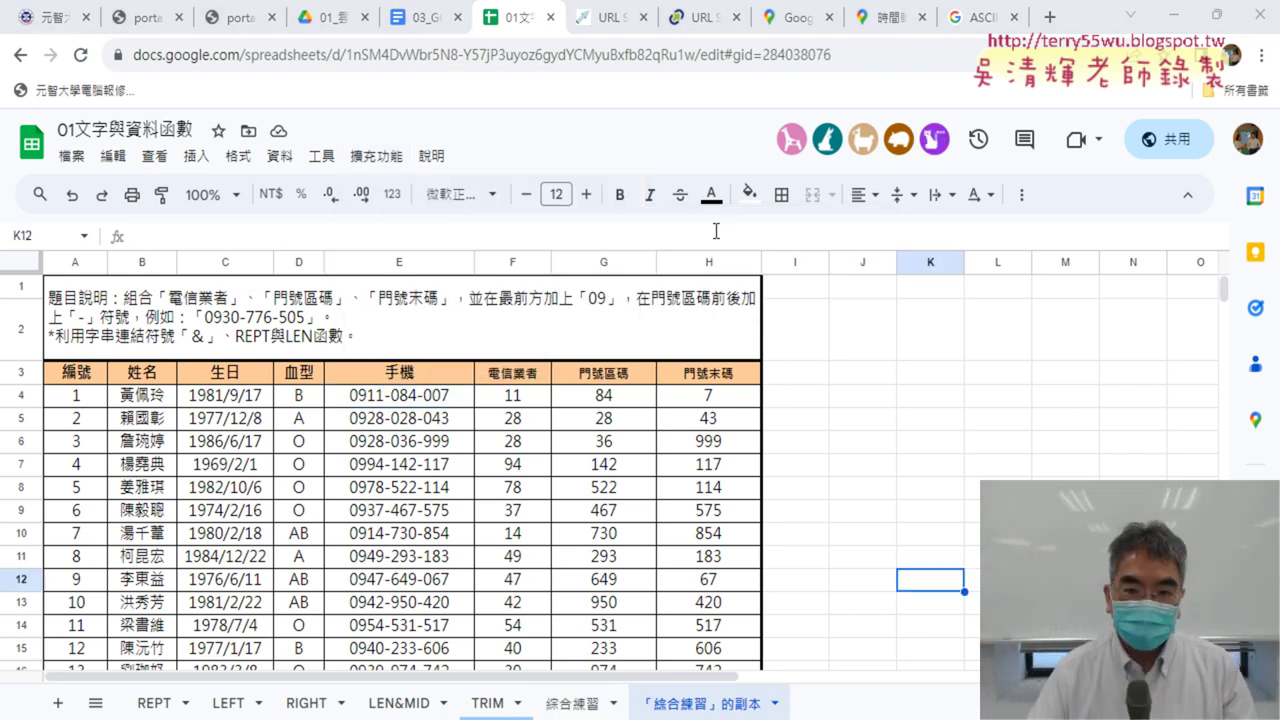
{"action": "left_click", "coordinate": [366, 162]}
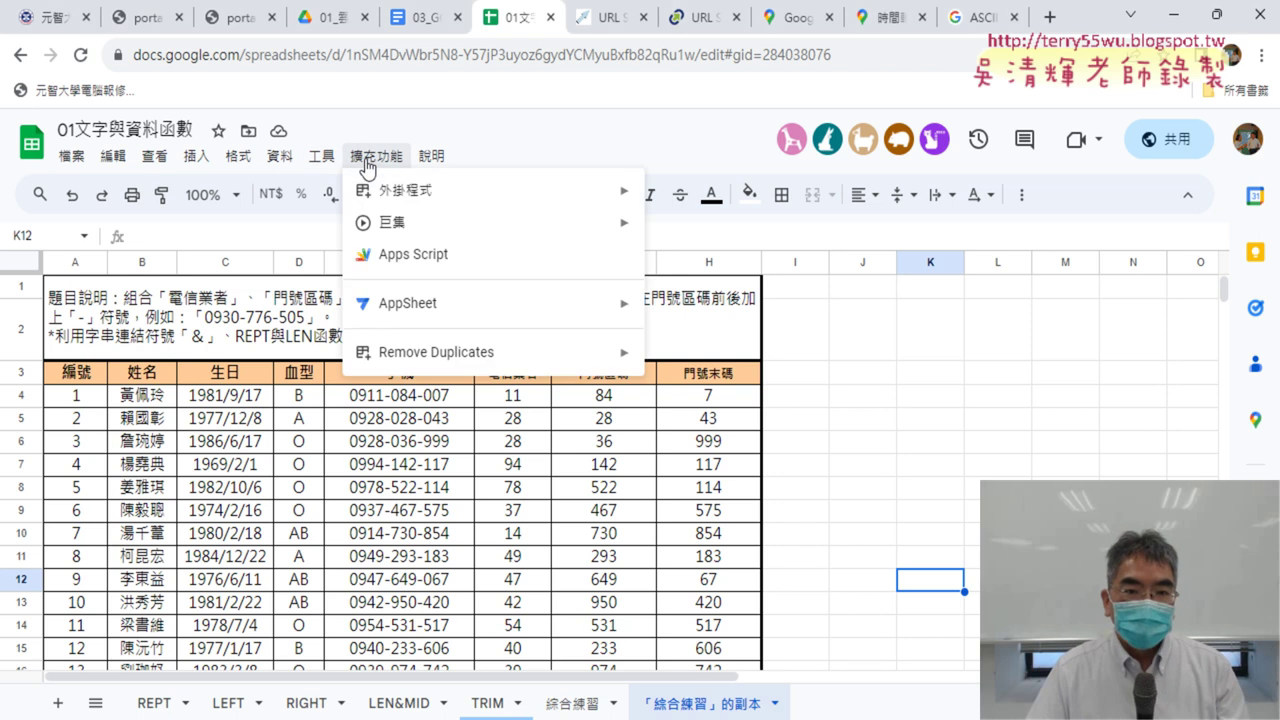
{"action": "mouse_move", "coordinate": [436, 225]}
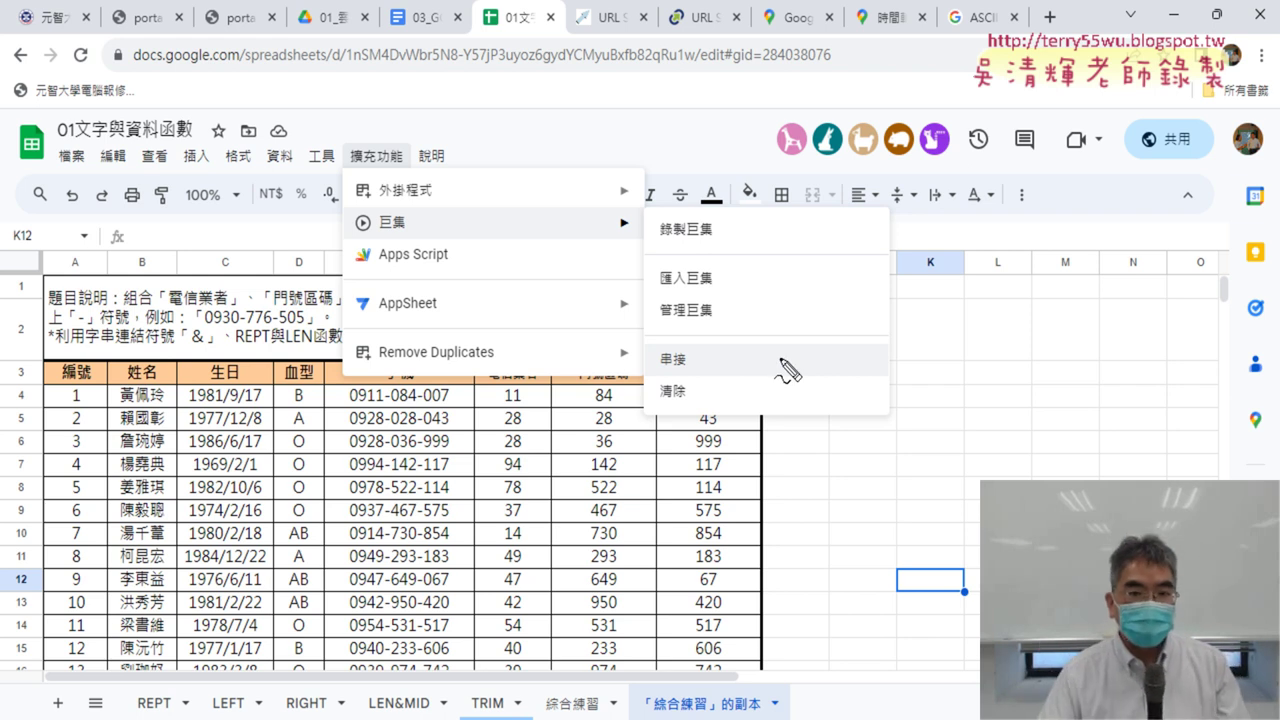
{"action": "mouse_move", "coordinate": [400, 180]}
{"action": "left_mouse_down"}
{"action": "mouse_move", "coordinate": [365, 183]}
{"action": "mouse_move", "coordinate": [398, 140]}
{"action": "mouse_move", "coordinate": [405, 175]}
{"action": "left_mouse_up"}
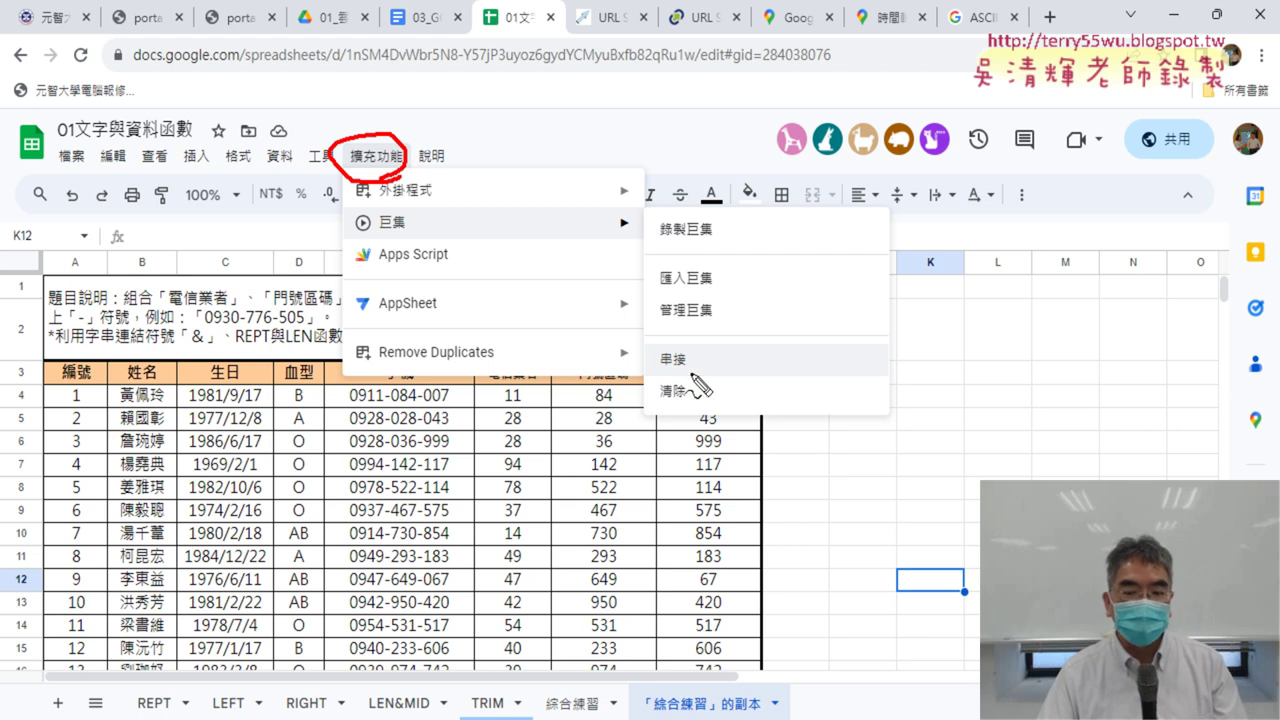
{"action": "left_click_drag", "start_coordinate": [408, 240], "coordinate": [403, 201]}
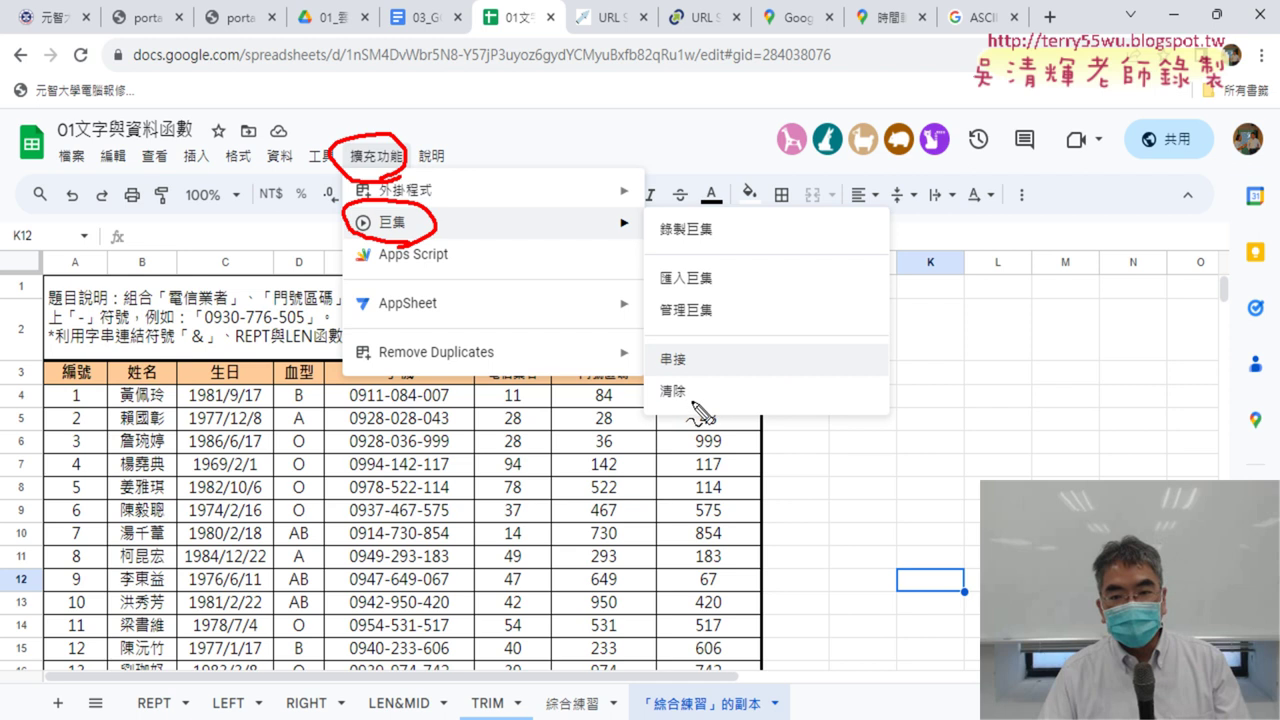
{"action": "mouse_move", "coordinate": [690, 338]}
{"action": "left_mouse_down"}
{"action": "mouse_move", "coordinate": [677, 403]}
{"action": "mouse_move", "coordinate": [700, 420]}
{"action": "left_mouse_up"}
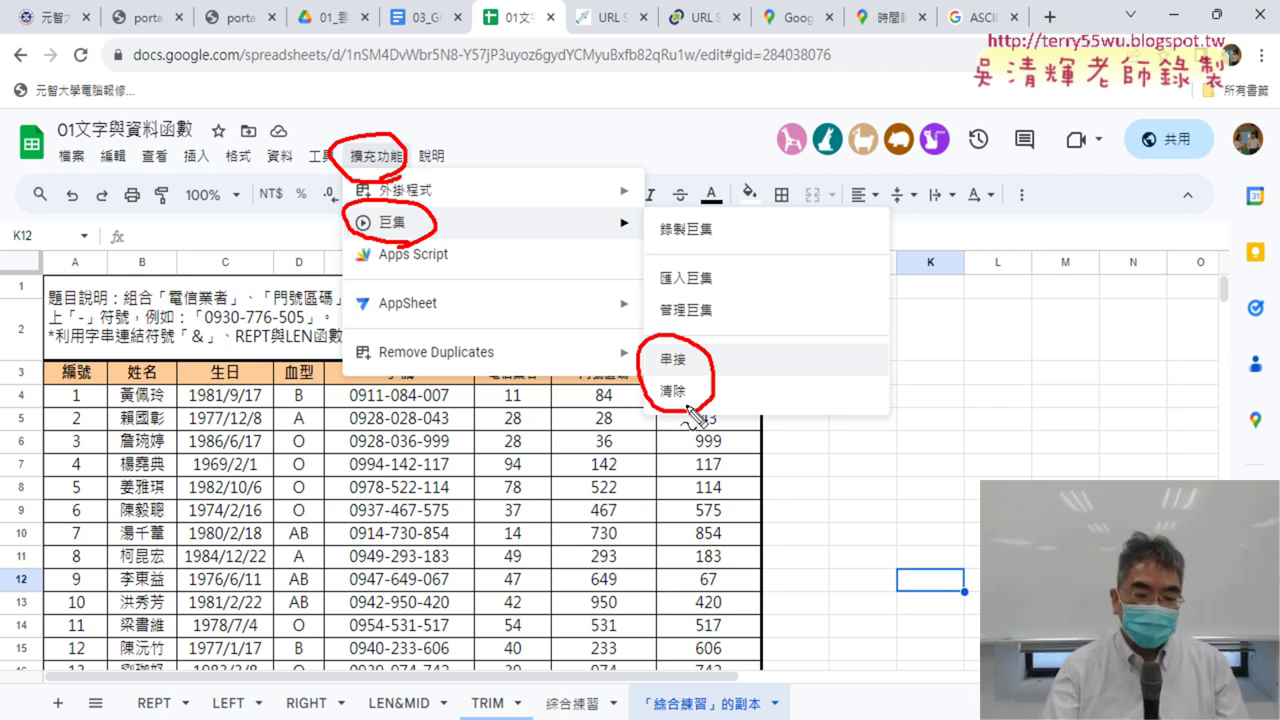
{"action": "key", "text": "Escape"}
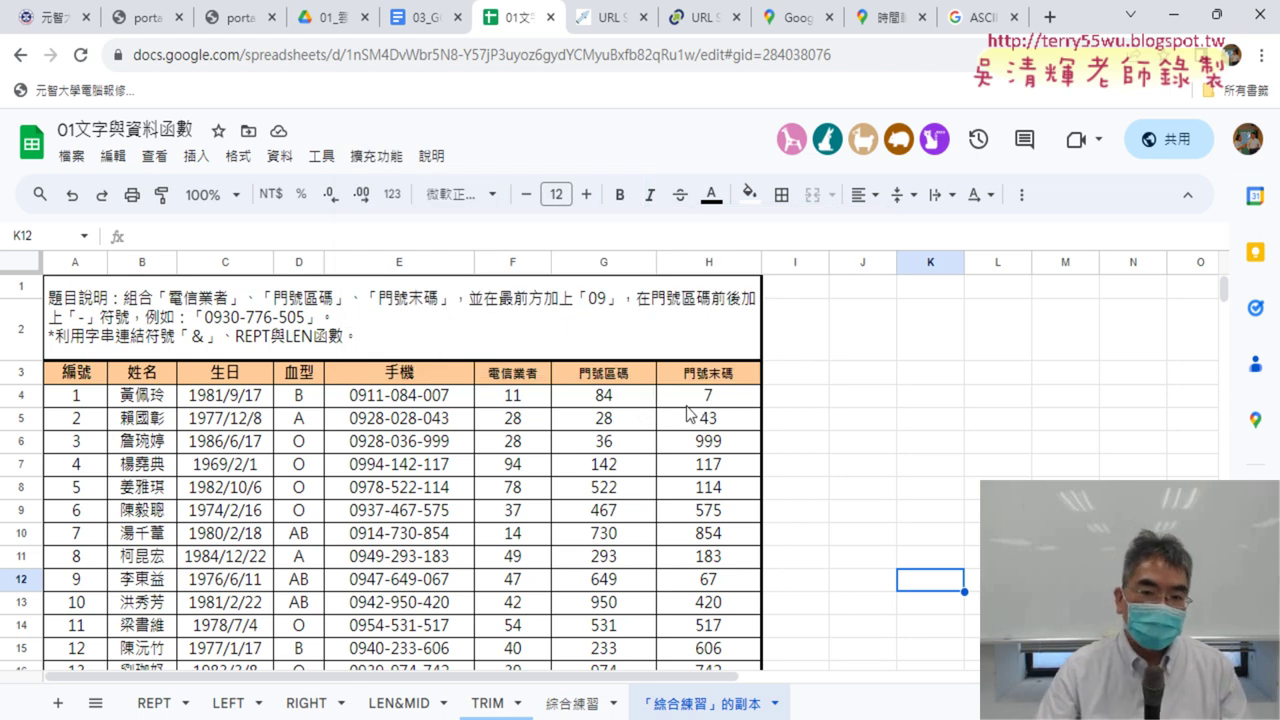
Step: On the 「綜合練習」的副本 sheet, empty the 手機 column with the 清除 macro and rebuild the numbers with the 串接 macro
{"action": "left_click", "coordinate": [376, 157]}
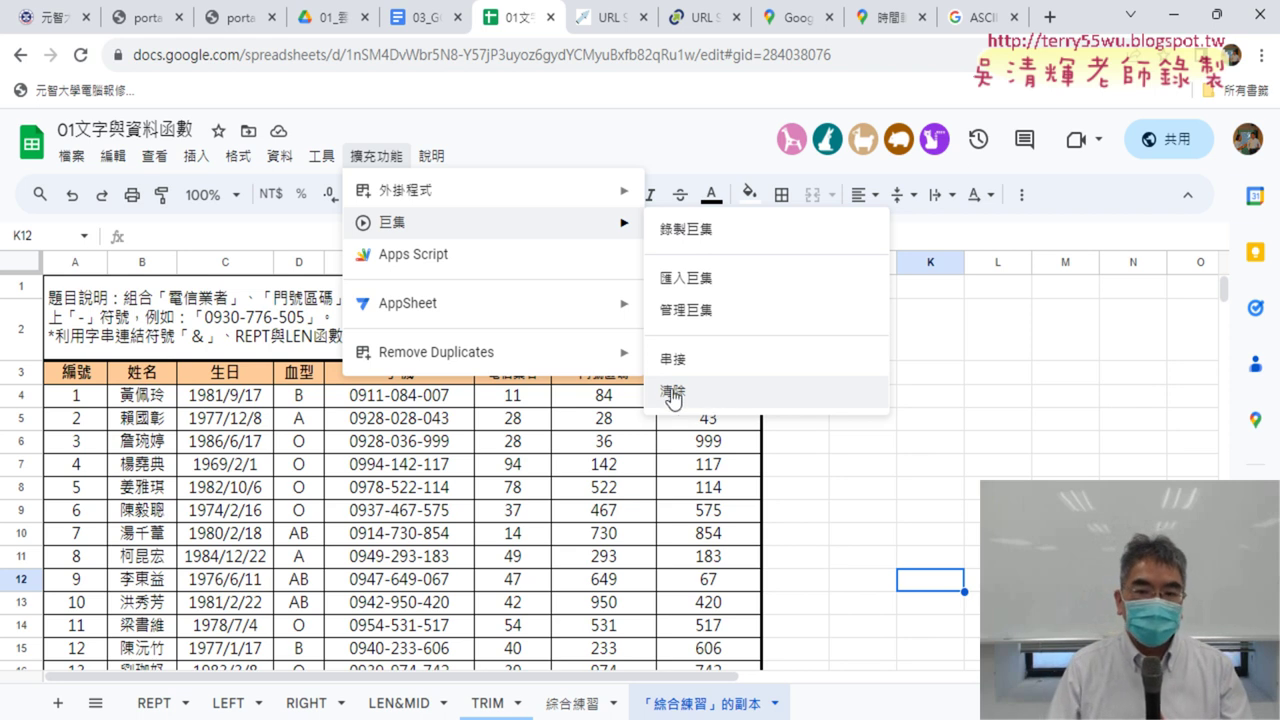
{"action": "left_click", "coordinate": [715, 403]}
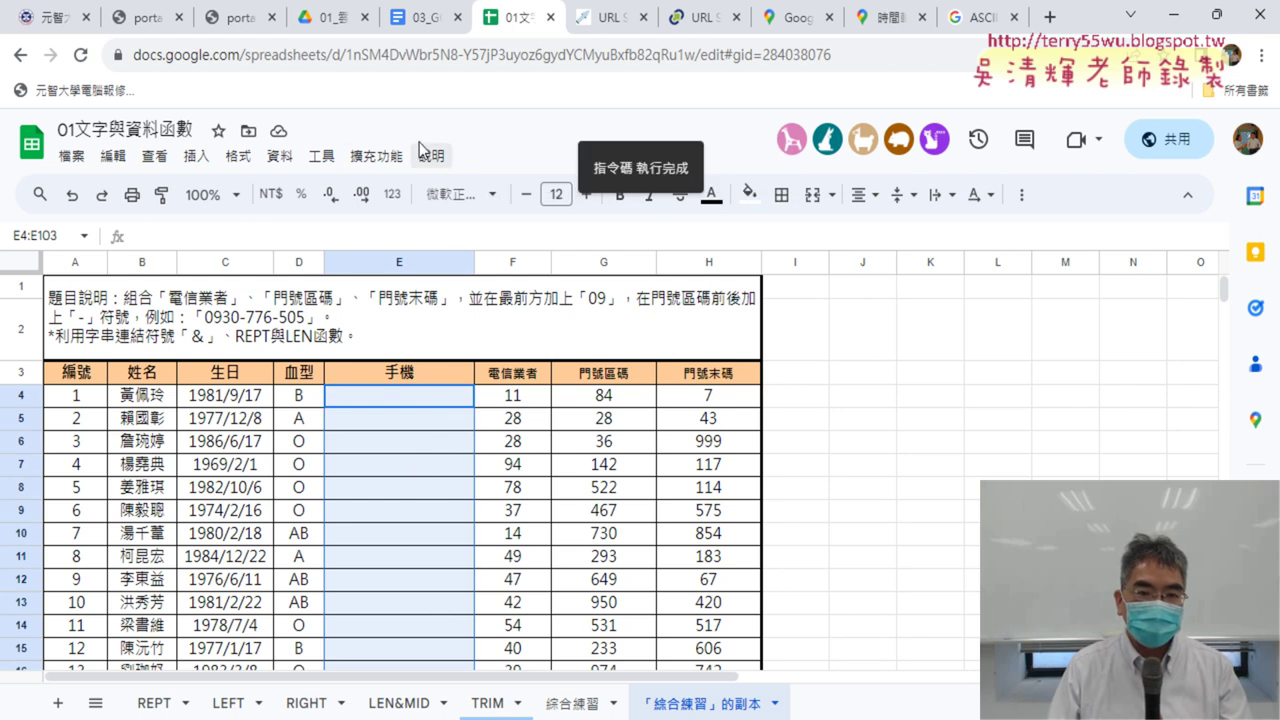
{"action": "left_click", "coordinate": [376, 156]}
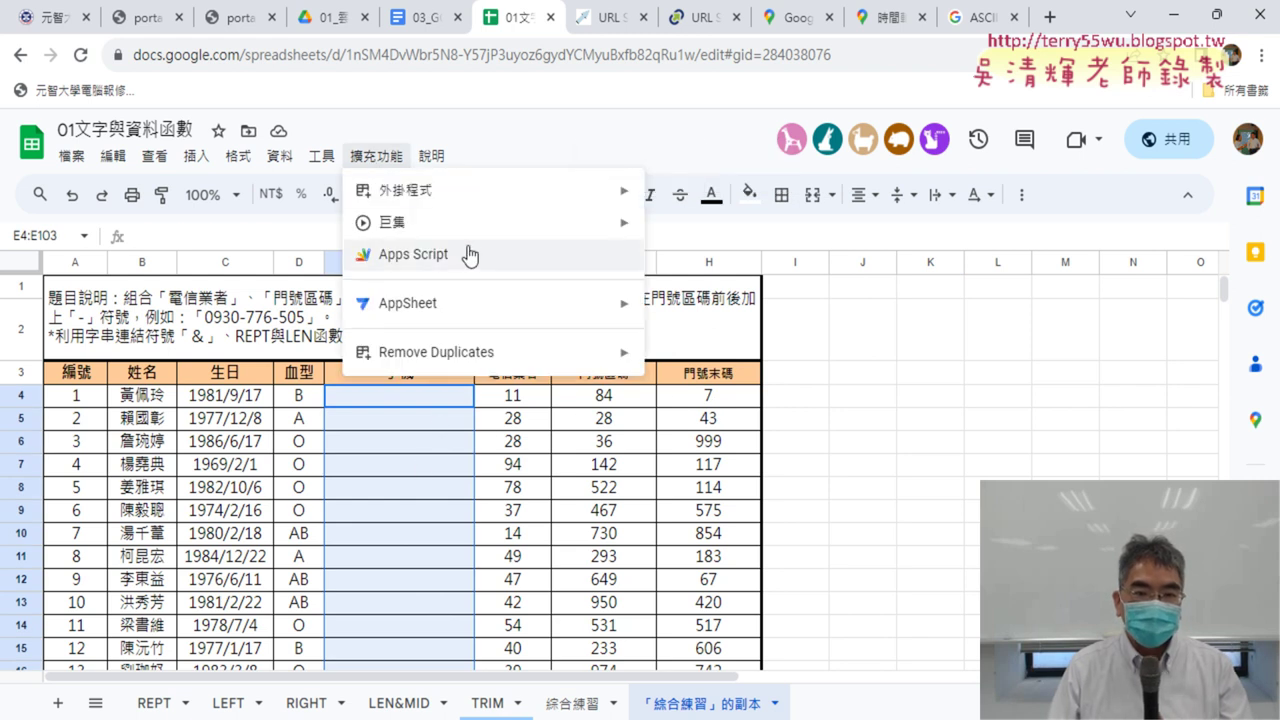
{"action": "mouse_move", "coordinate": [477, 226]}
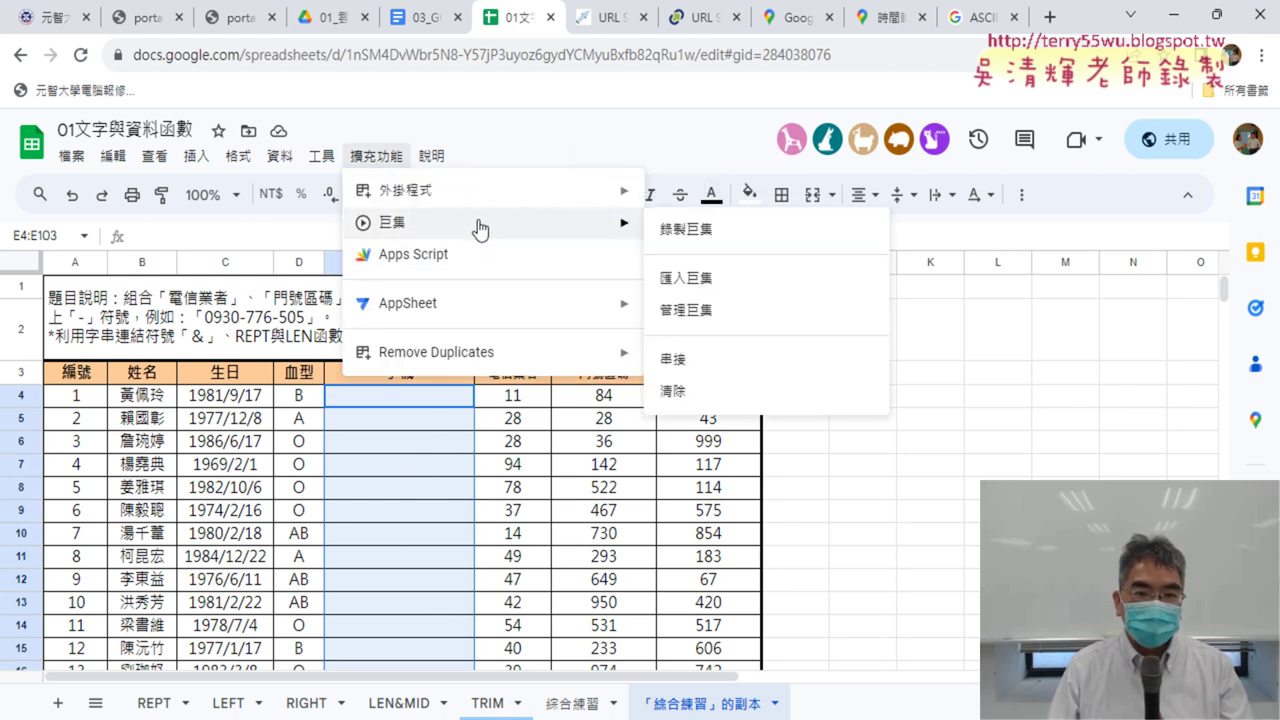
{"action": "left_click", "coordinate": [716, 367]}
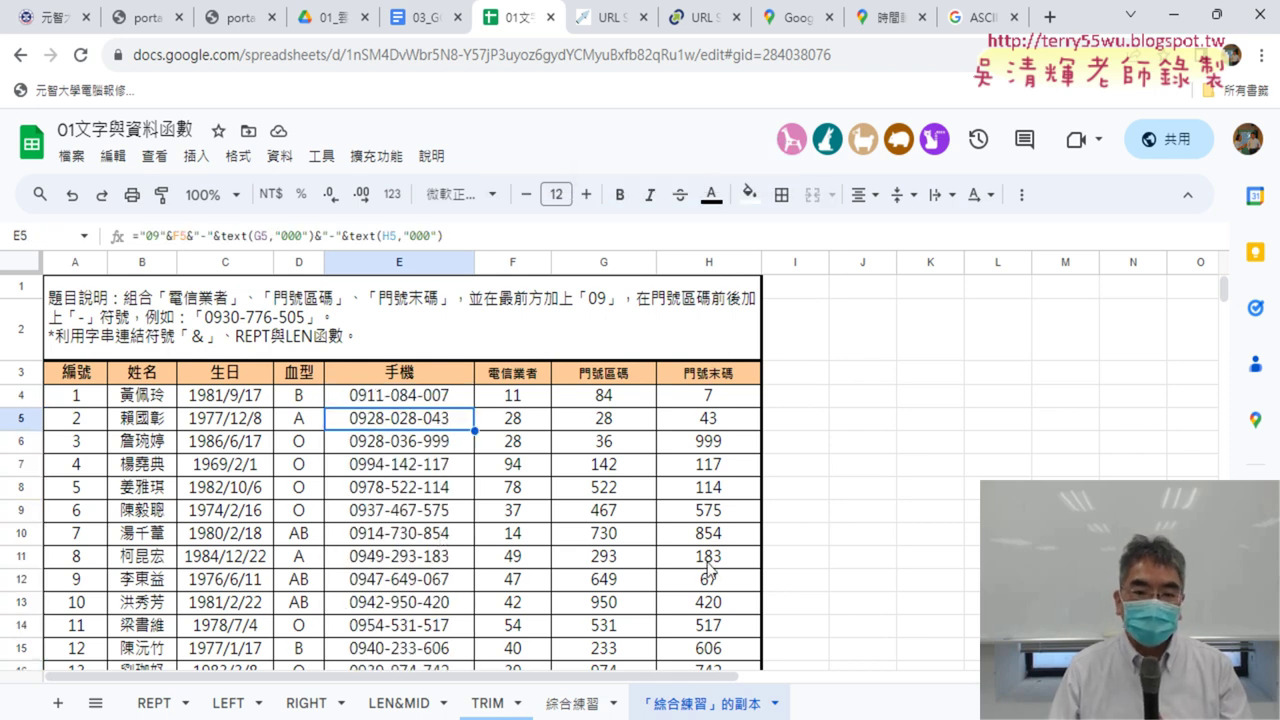
Step: Delete the 「綜合練習」的副本 sheet and confirm the deletion
{"action": "right_click", "coordinate": [714, 711]}
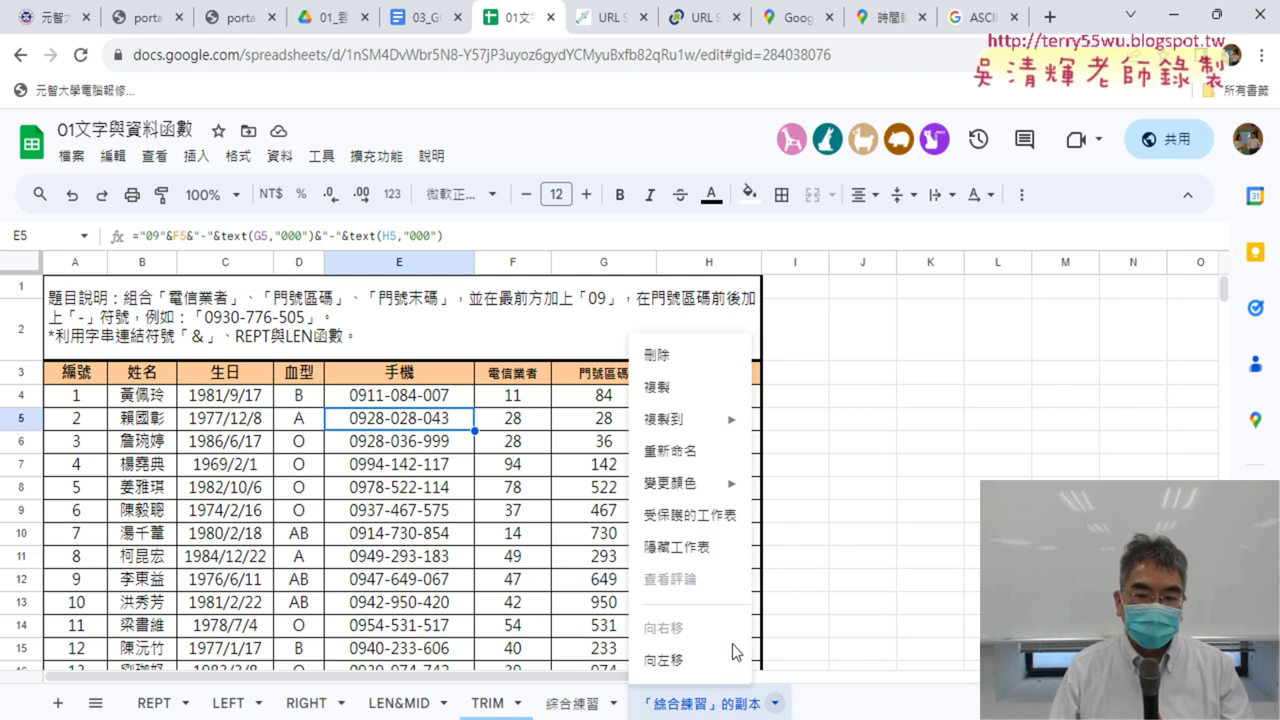
{"action": "mouse_move", "coordinate": [710, 416]}
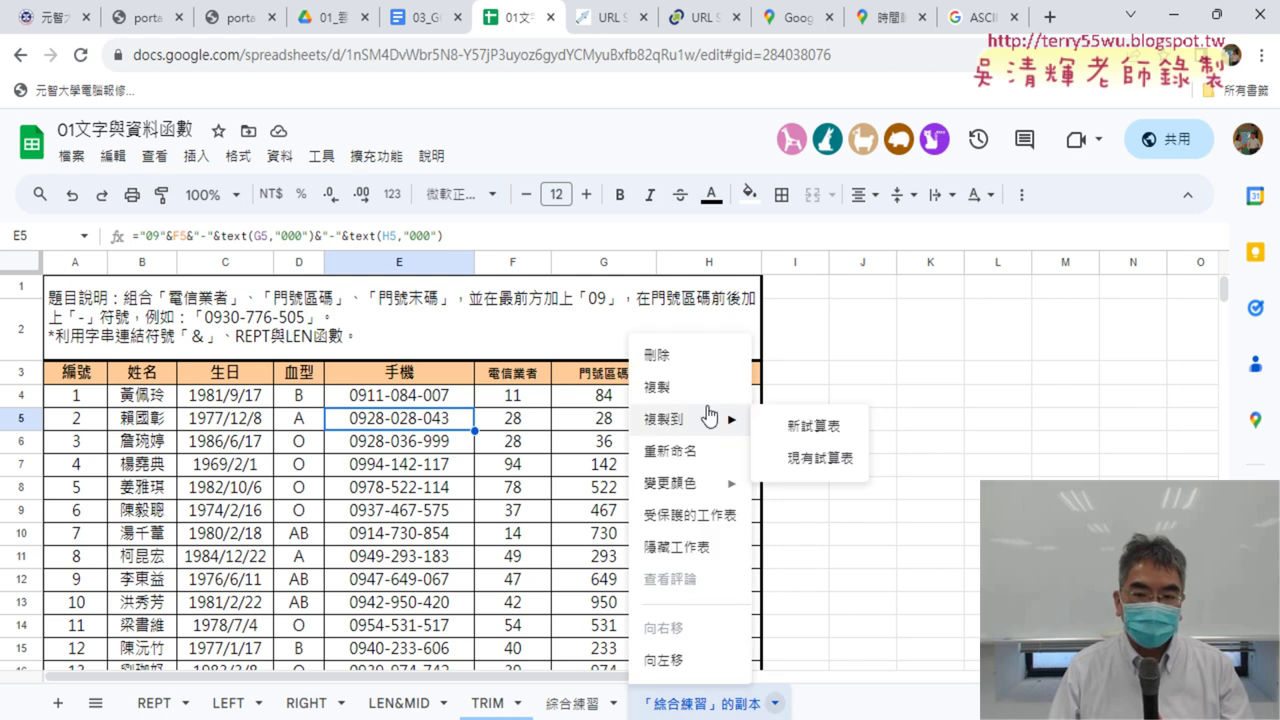
{"action": "left_click", "coordinate": [708, 356]}
{"action": "left_click", "coordinate": [845, 464]}
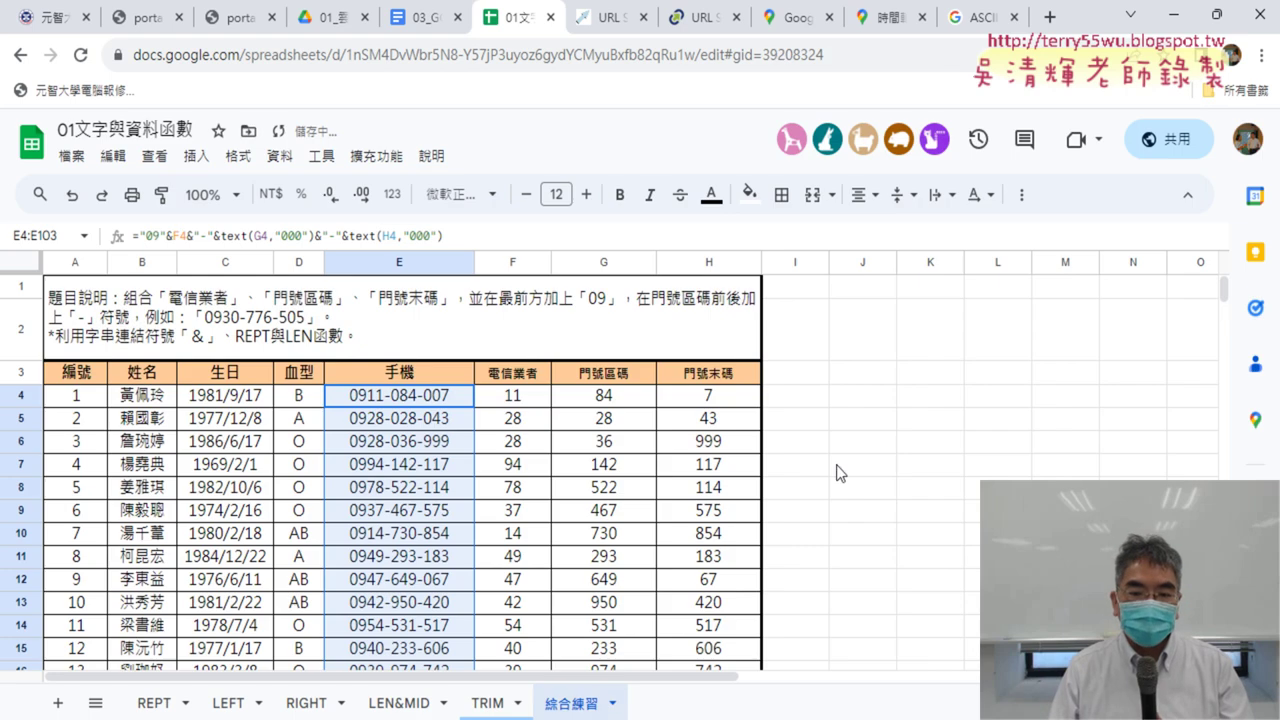
Step: Duplicate the 綜合練習 sheet within the same spreadsheet
{"action": "right_click", "coordinate": [576, 707]}
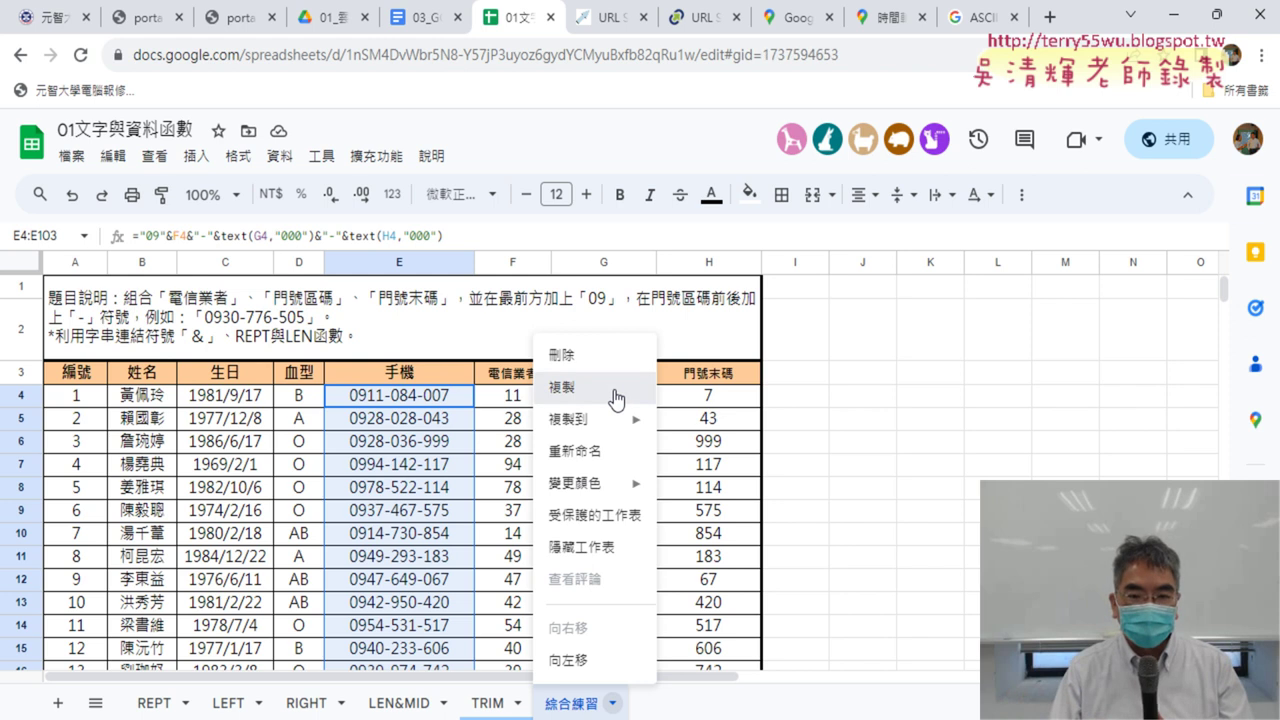
{"action": "left_click", "coordinate": [617, 400]}
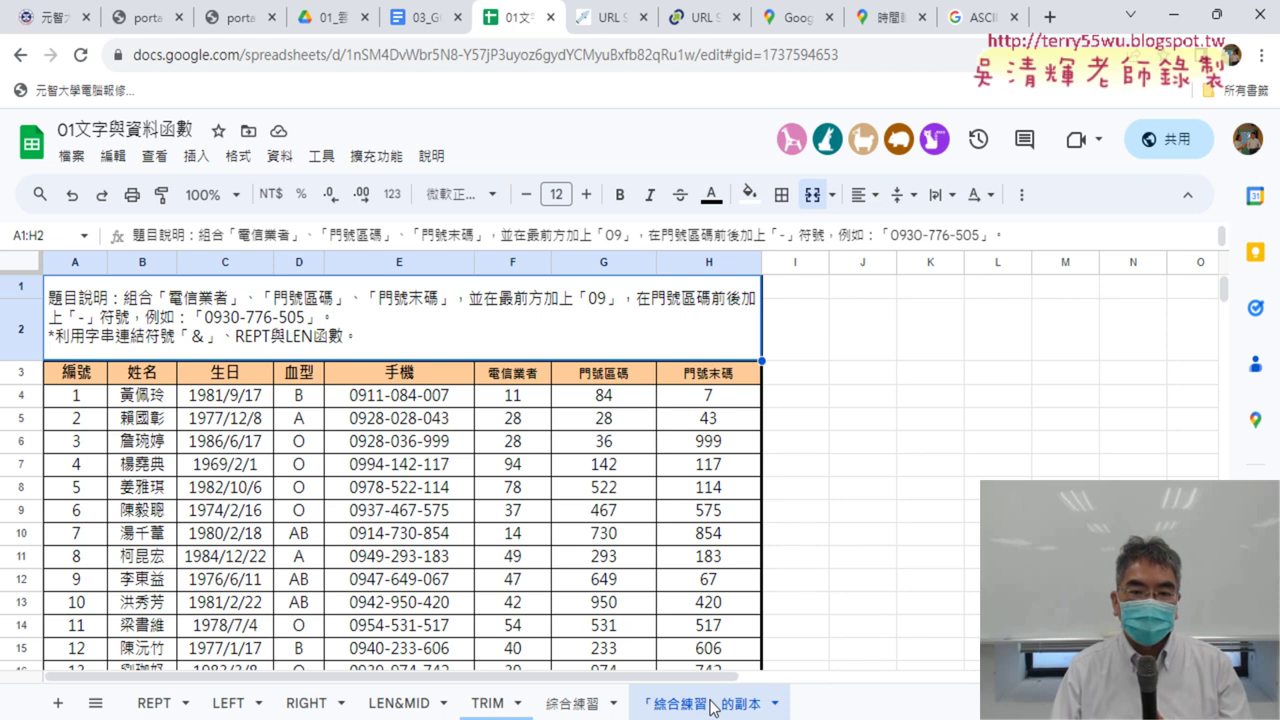
{"action": "left_click", "coordinate": [870, 548]}
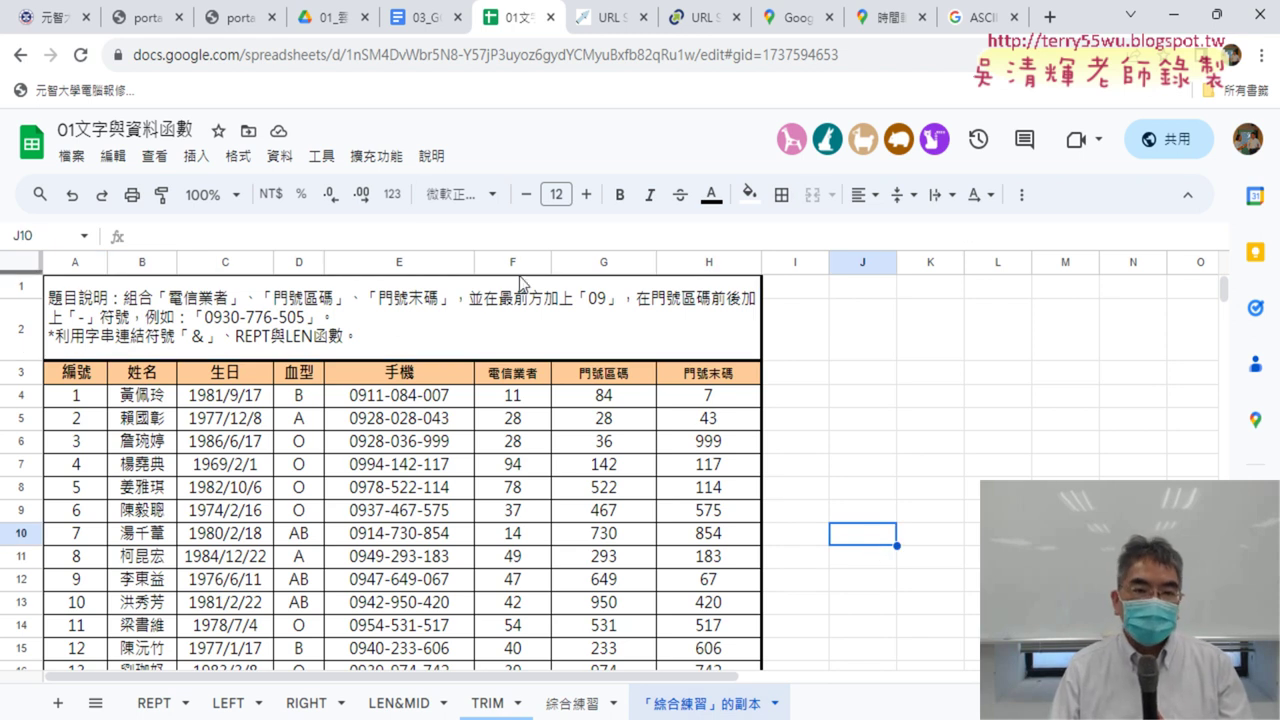
Step: Remove the 清除 and 串接 macros from the spreadsheet, apply the update, and check the macro list
{"action": "left_click", "coordinate": [381, 160]}
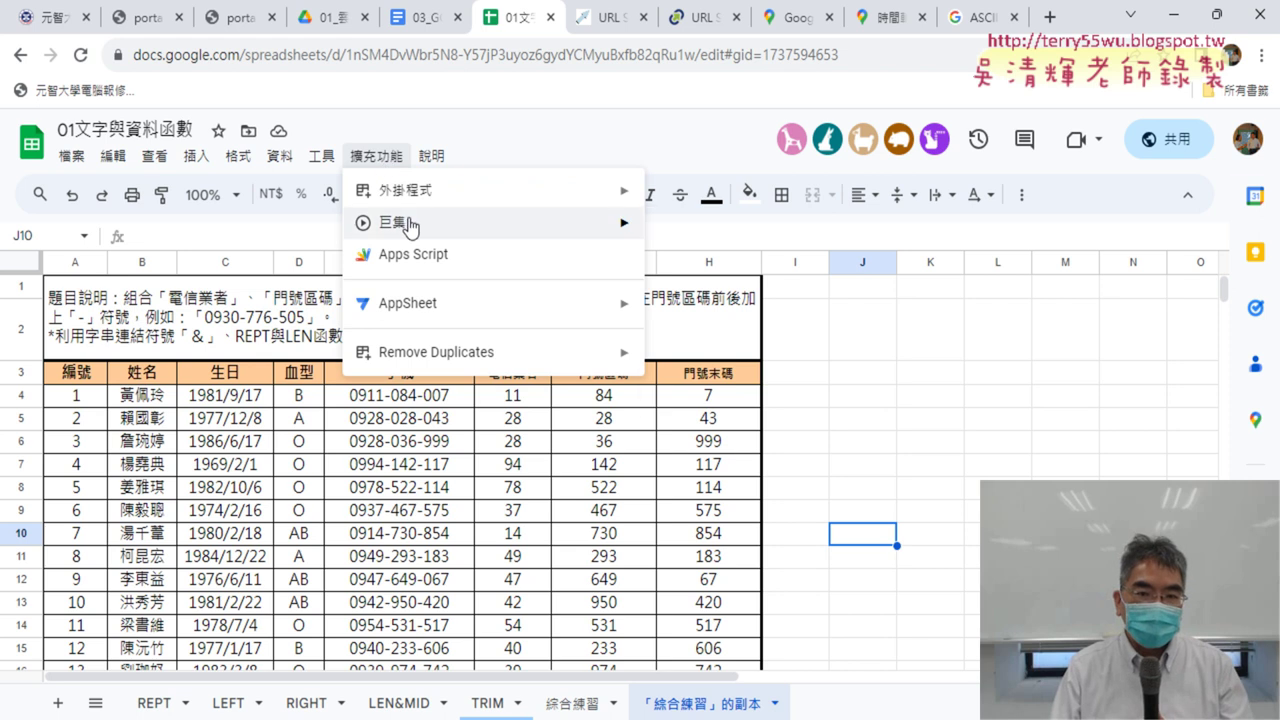
{"action": "mouse_move", "coordinate": [409, 225]}
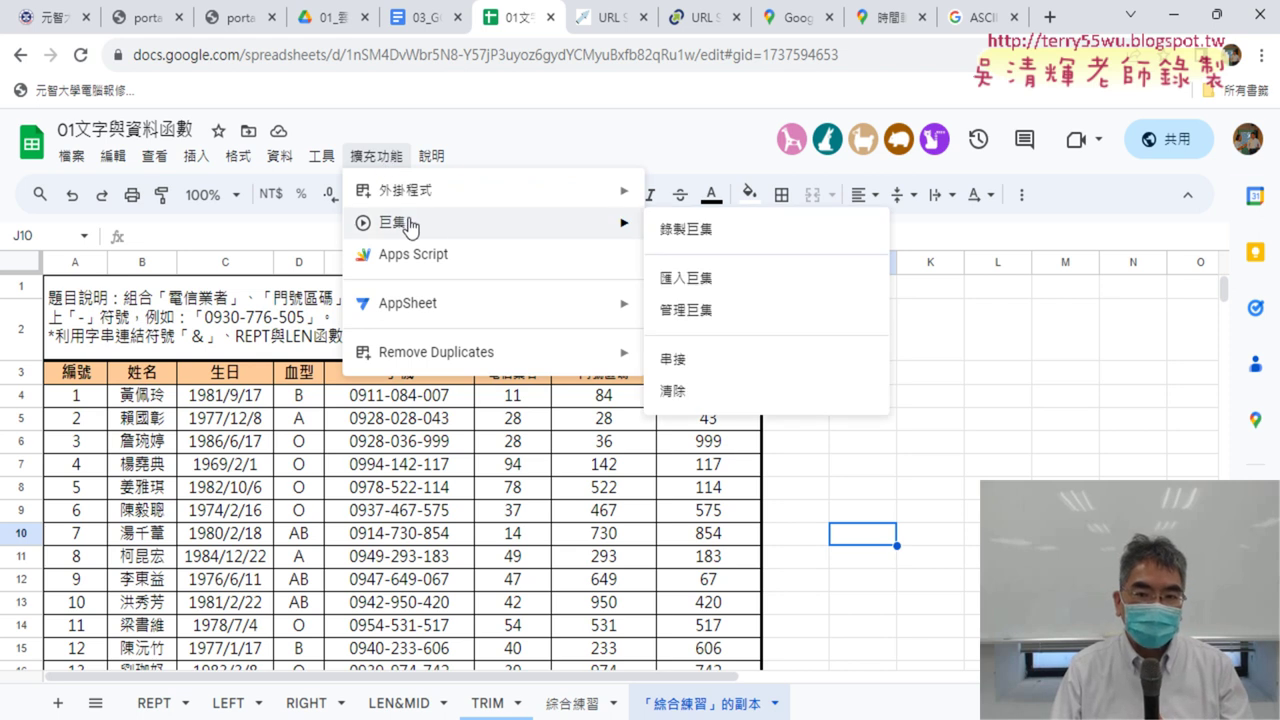
{"action": "left_click", "coordinate": [764, 318]}
{"action": "left_click", "coordinate": [798, 349]}
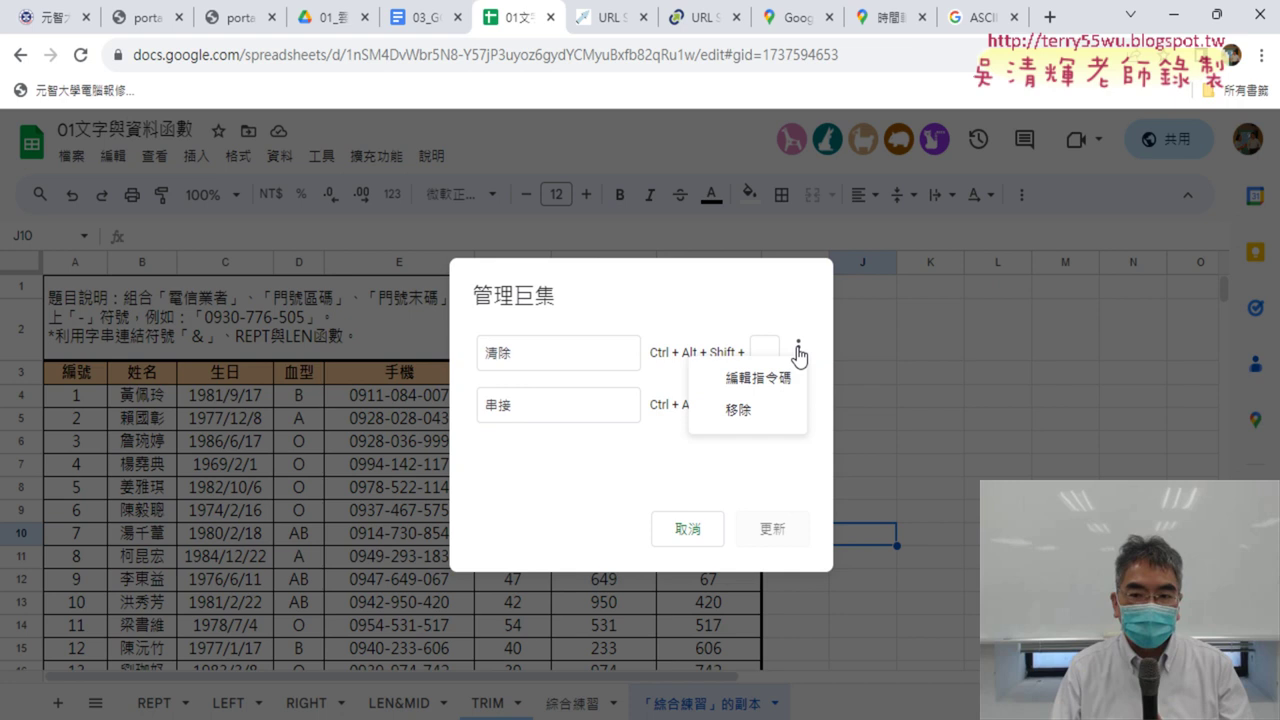
{"action": "left_click", "coordinate": [779, 414]}
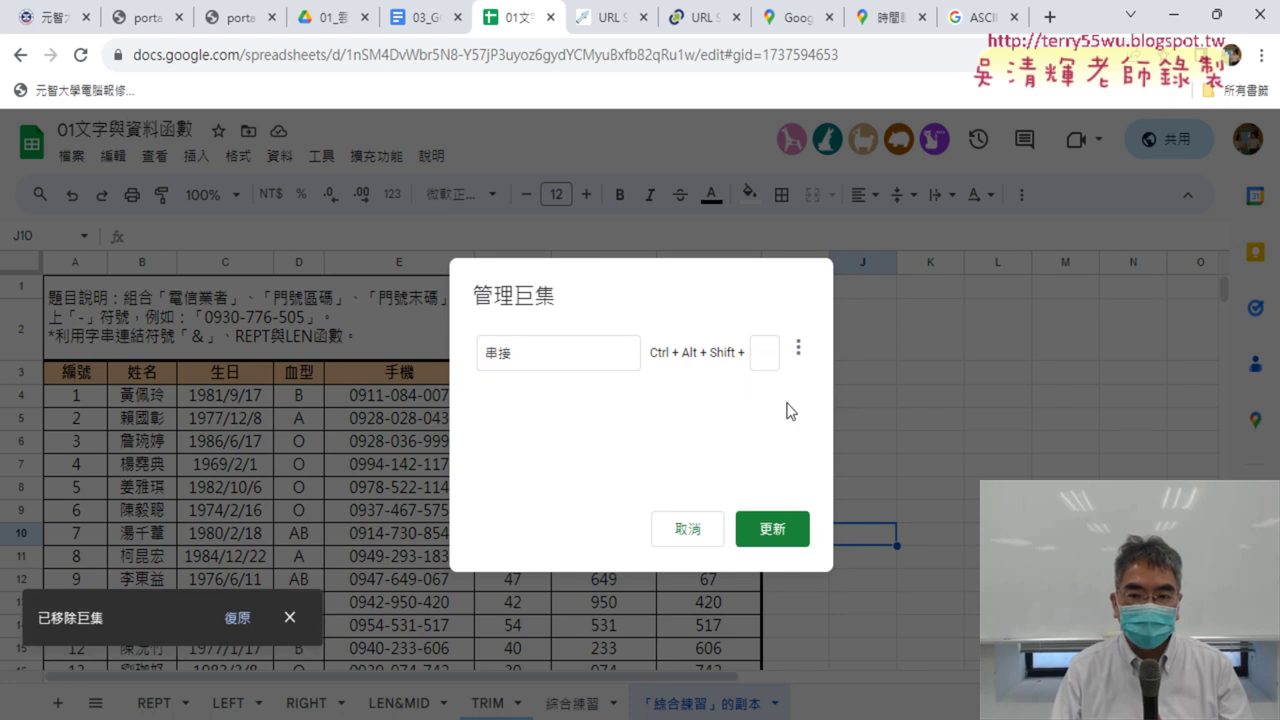
{"action": "left_click", "coordinate": [799, 349]}
{"action": "left_click", "coordinate": [777, 415]}
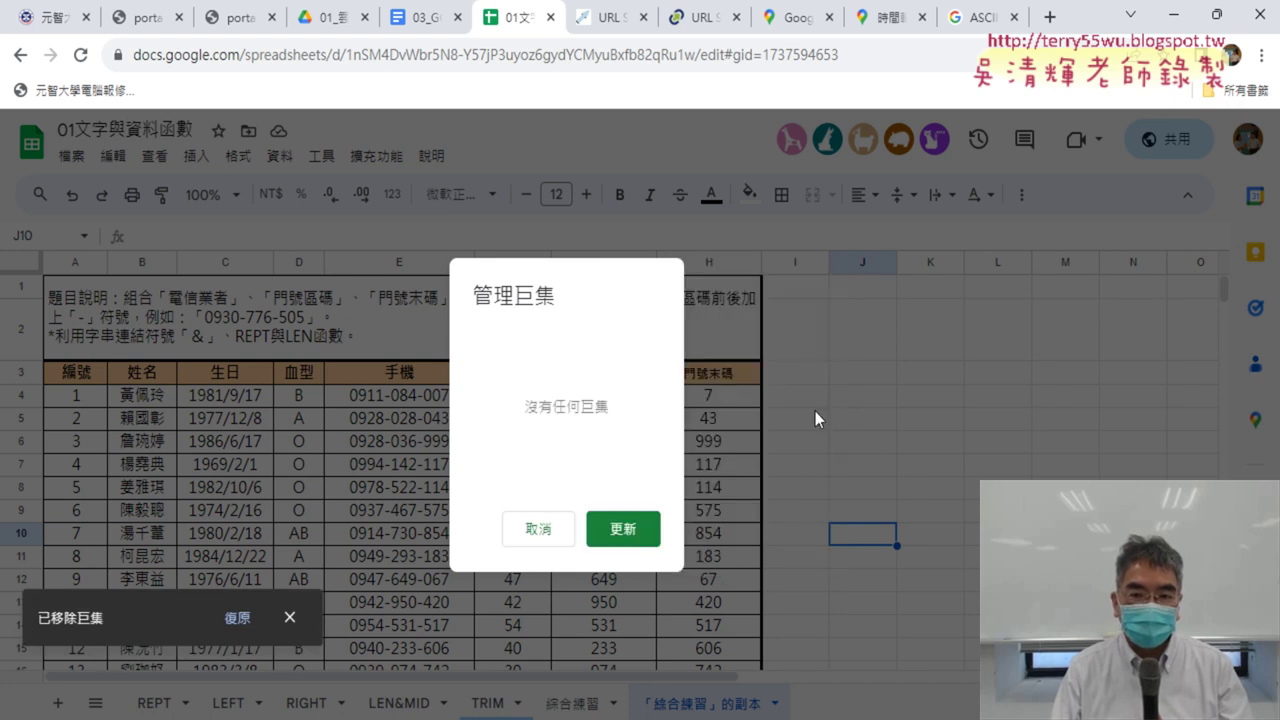
{"action": "left_click", "coordinate": [650, 527]}
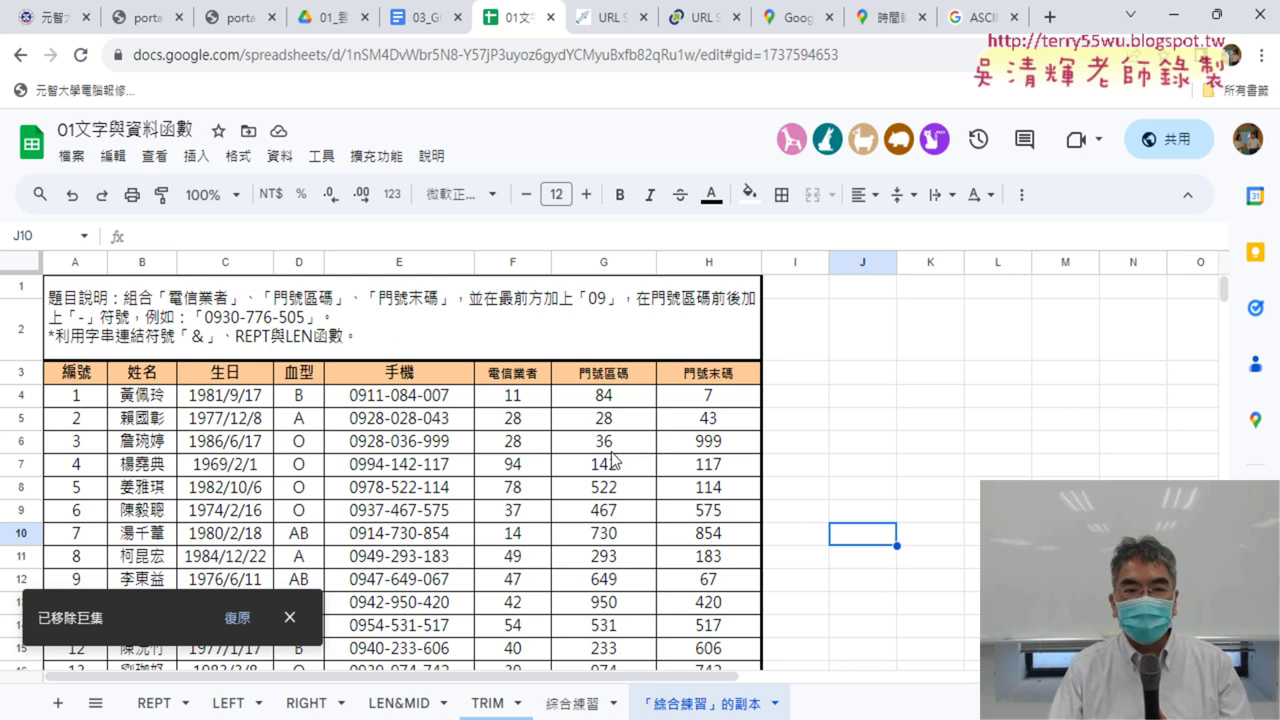
{"action": "left_click", "coordinate": [375, 157]}
{"action": "mouse_move", "coordinate": [441, 231]}
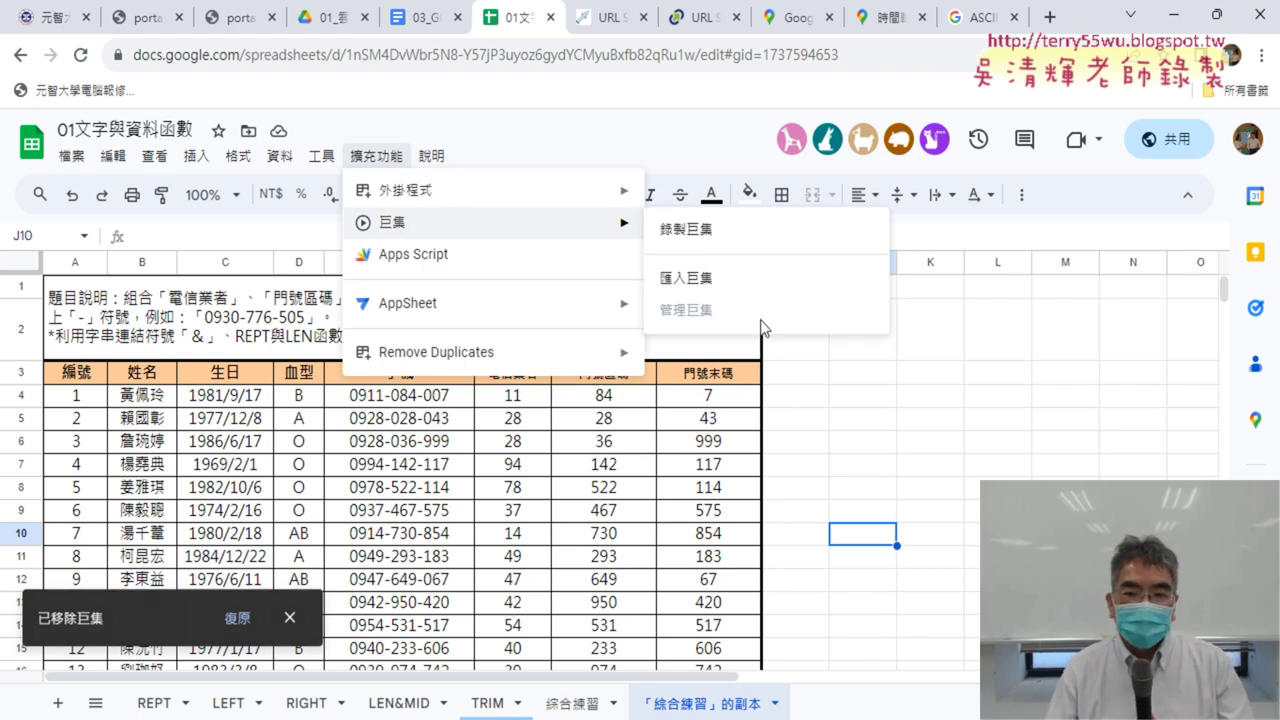
{"action": "left_click", "coordinate": [856, 447]}
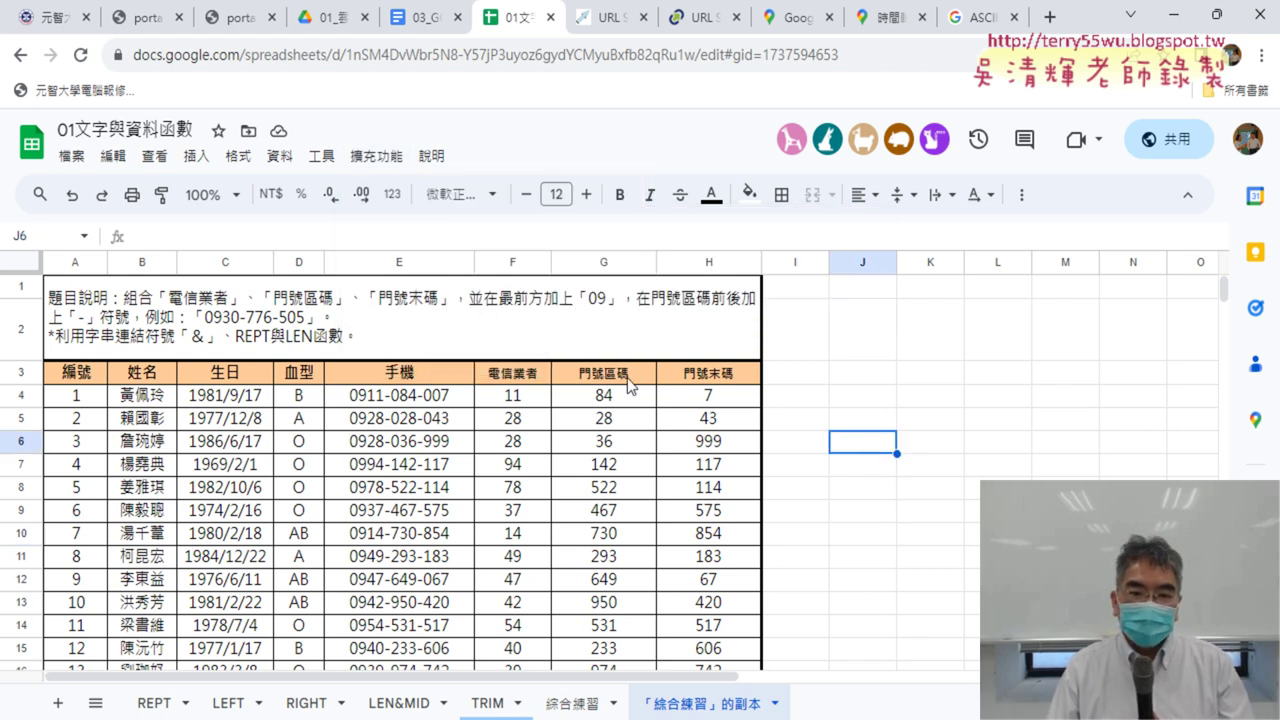
Step: Try emptying the 手機 column from E4 to E103, and undo the deletion
{"action": "left_click", "coordinate": [422, 401]}
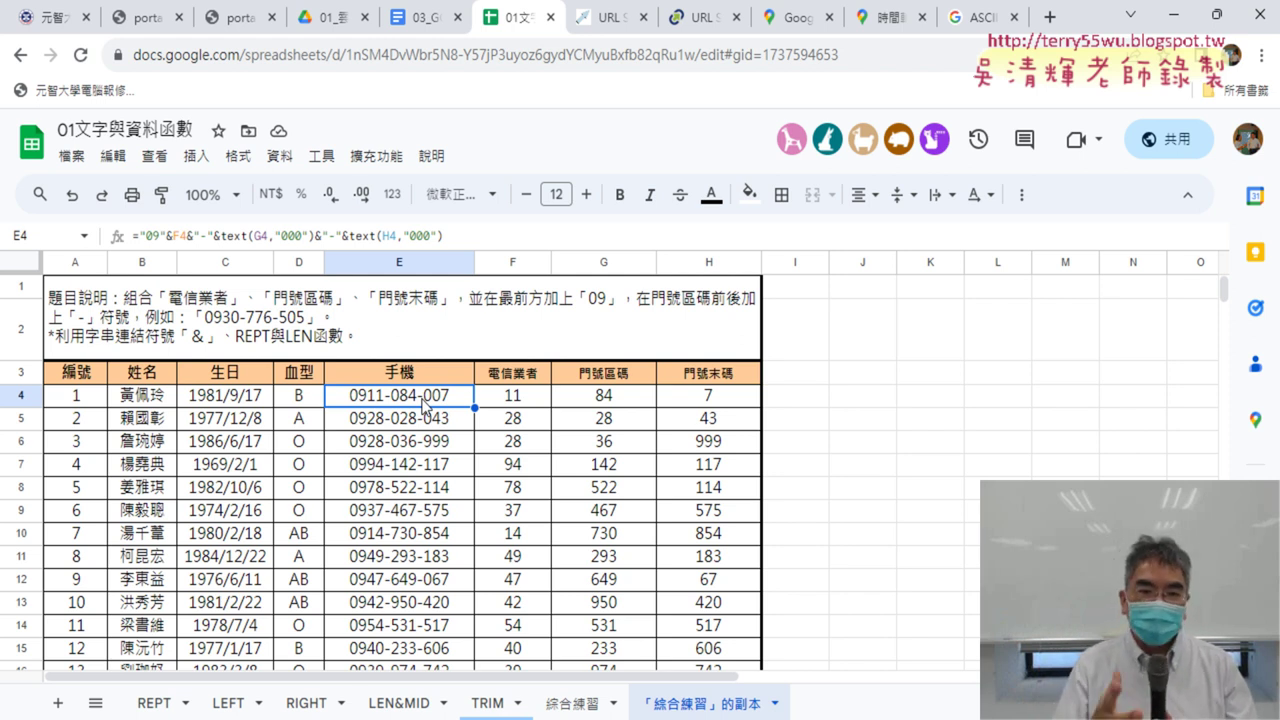
{"action": "left_click", "coordinate": [890, 494]}
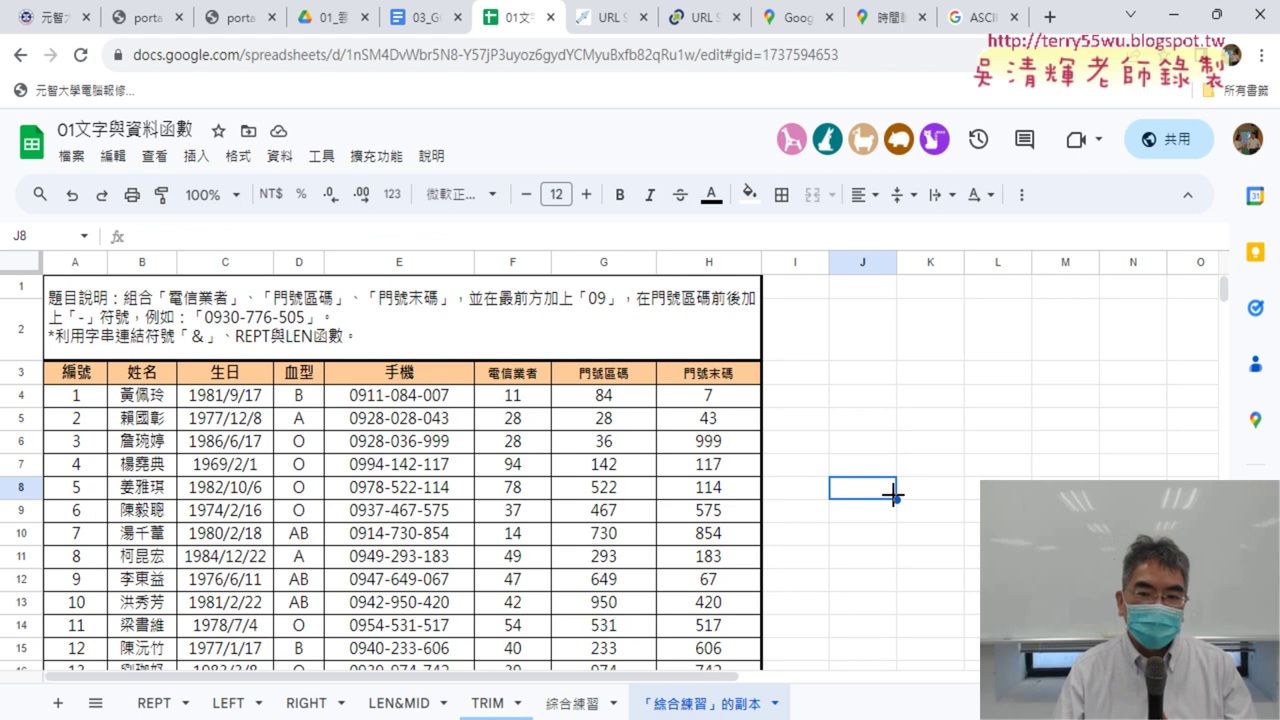
{"action": "left_click", "coordinate": [437, 403]}
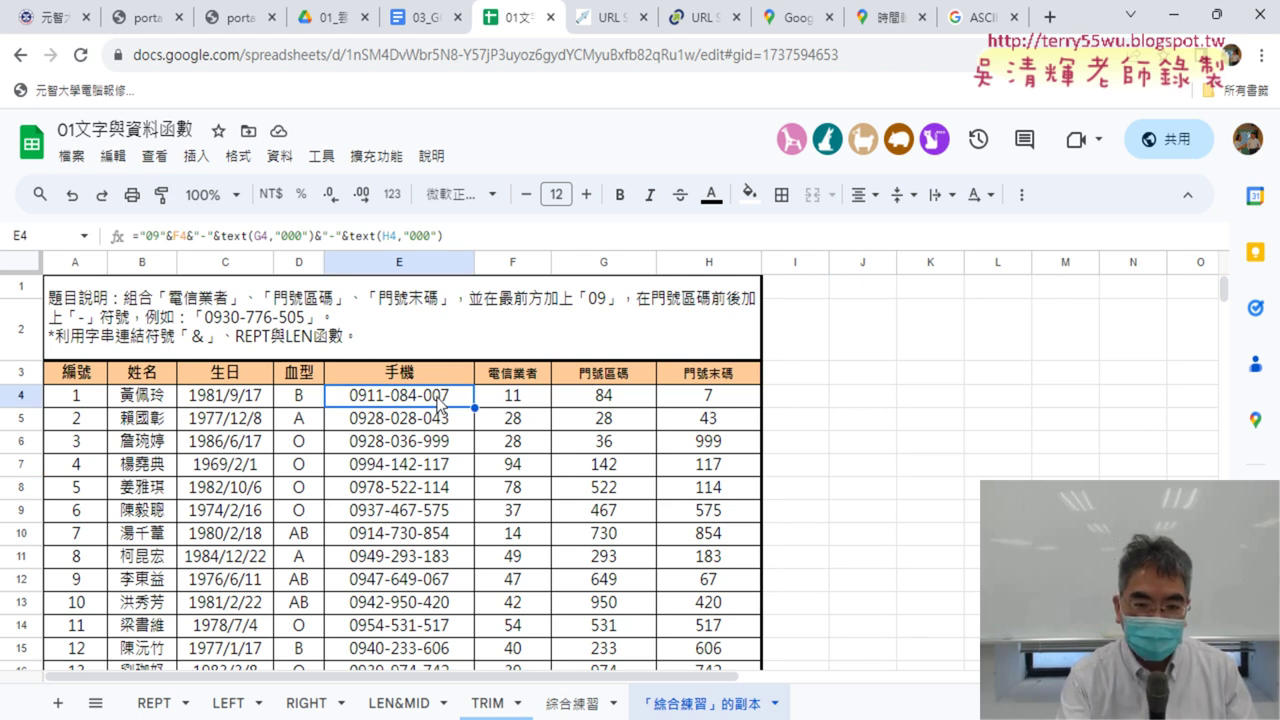
{"action": "key", "text": "ctrl+shift+Down"}
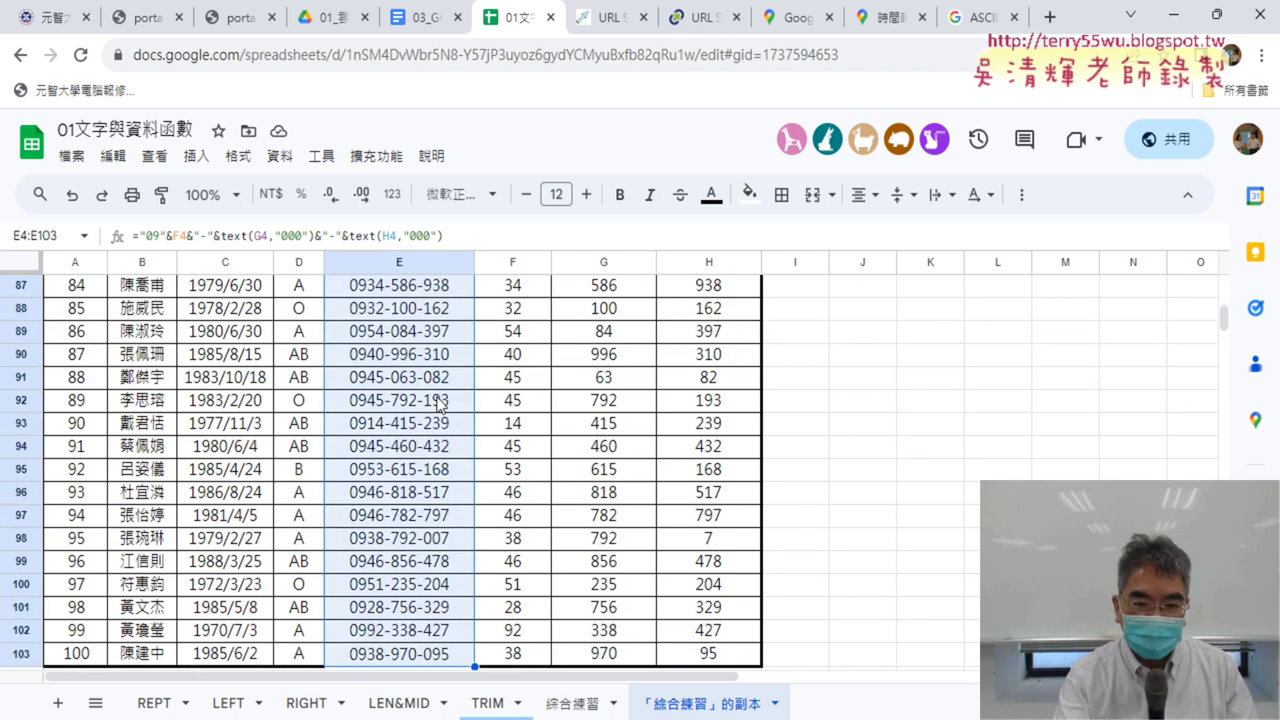
{"action": "key", "text": "Delete"}
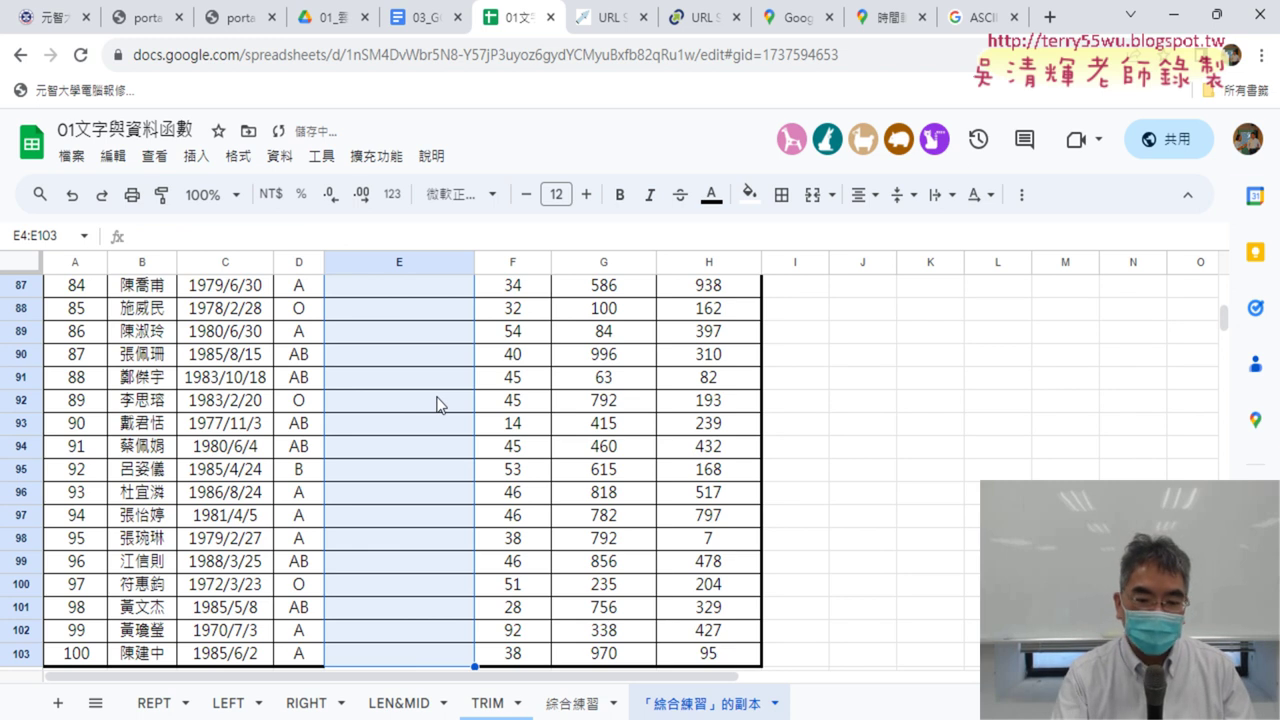
{"action": "key", "text": "ctrl+z"}
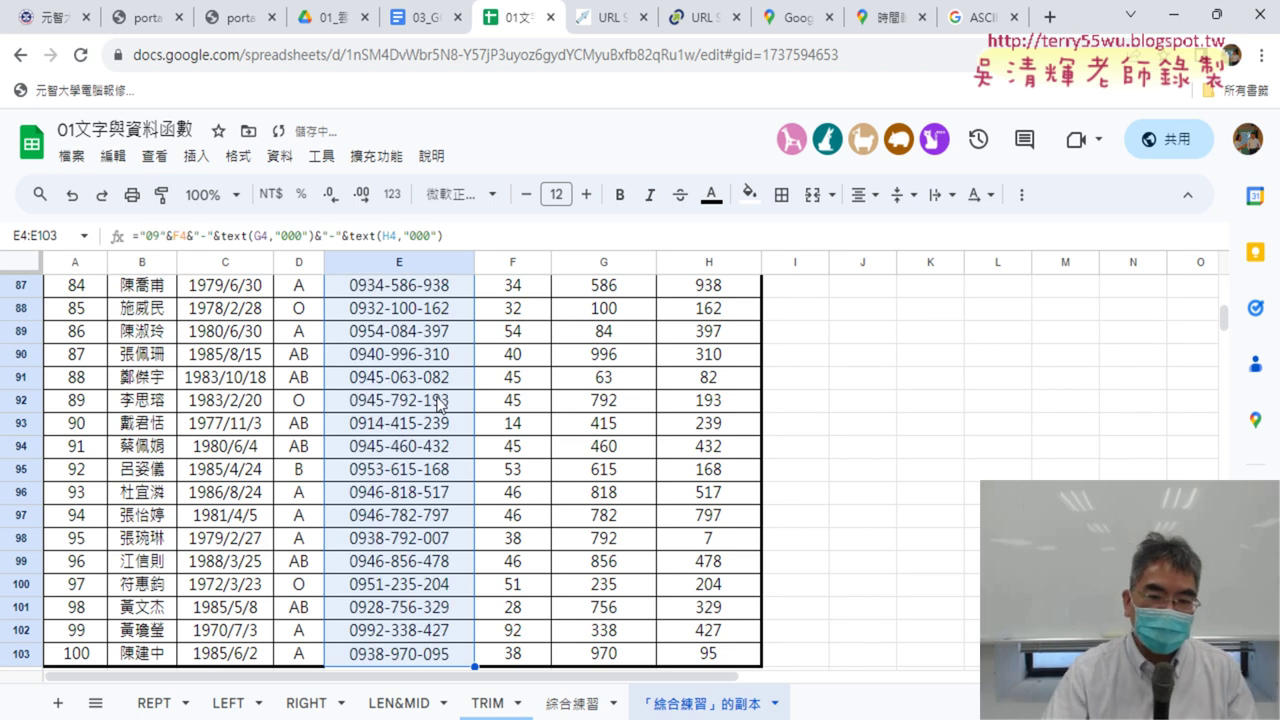
{"action": "left_click", "coordinate": [960, 496]}
{"action": "scroll", "coordinate": [962, 497], "scroll_direction": "up", "scroll_amount": 10}
{"action": "scroll", "coordinate": [826, 390], "scroll_direction": "up", "scroll_amount": 15}
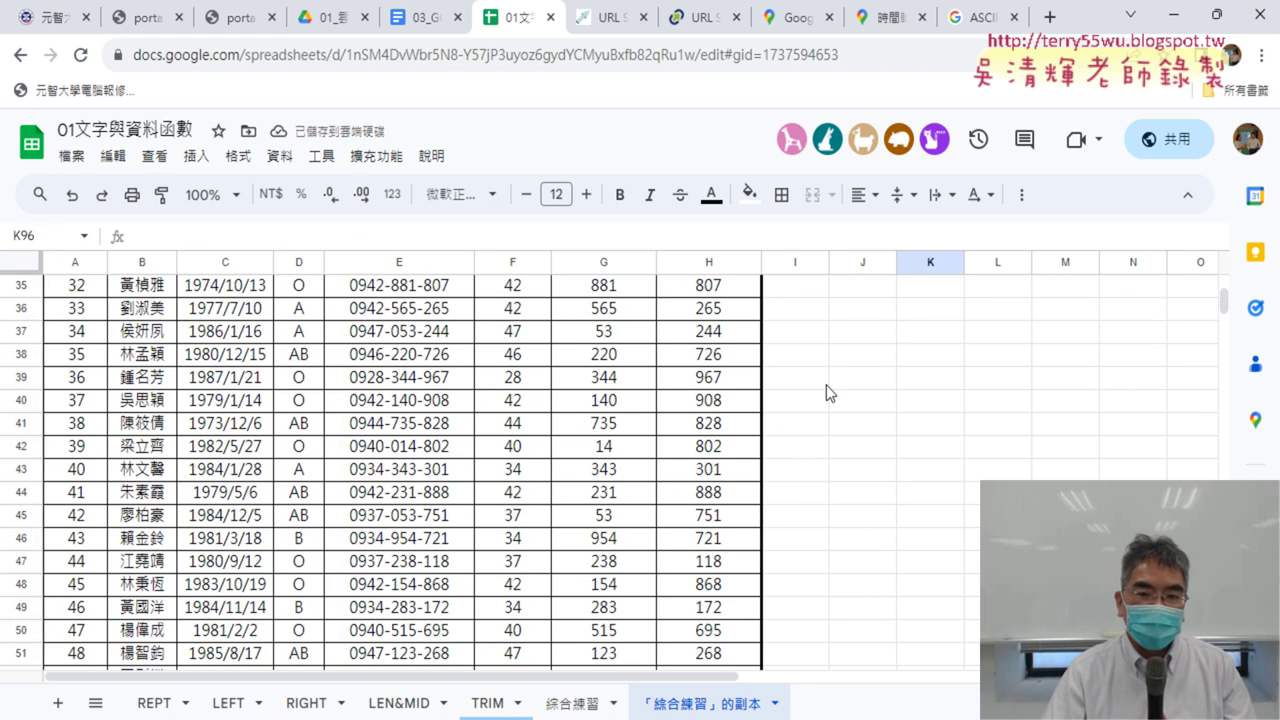
{"action": "scroll", "coordinate": [809, 440], "scroll_direction": "down", "scroll_amount": 1}
{"action": "left_click", "coordinate": [810, 405]}
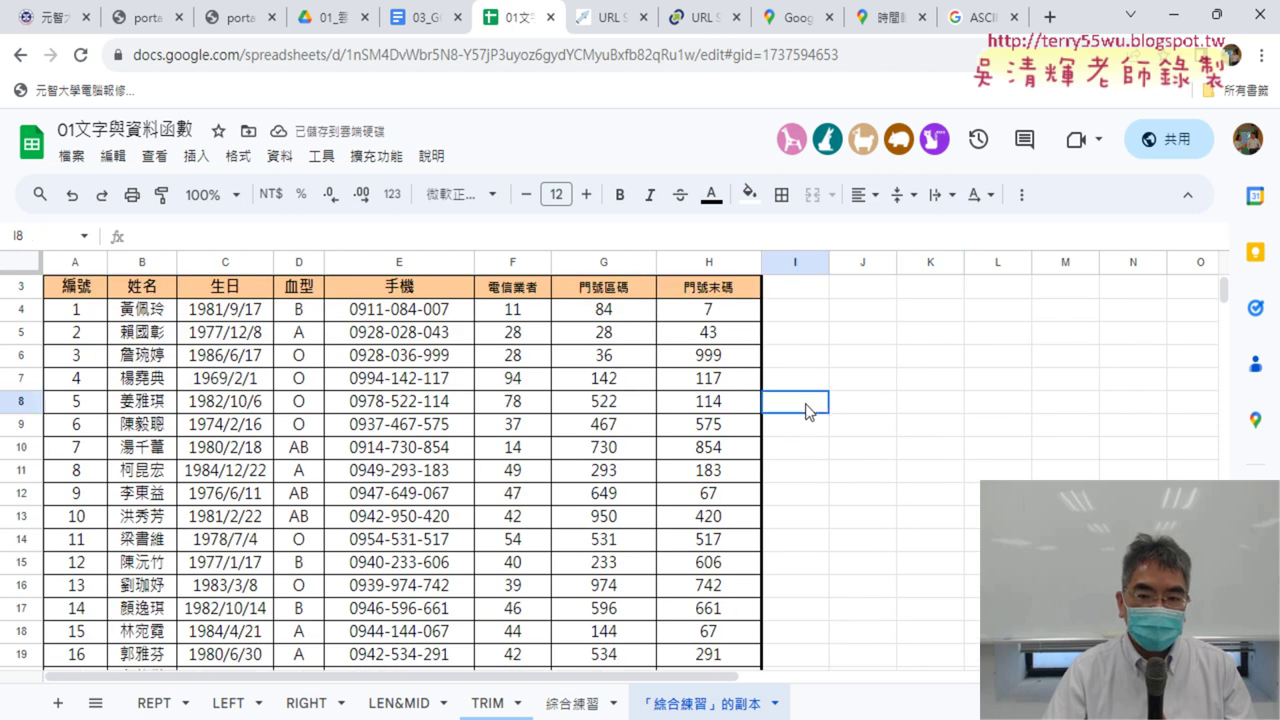
Step: Copy the complete formula text from E4 and leave the cell without editing it
{"action": "left_click", "coordinate": [400, 312]}
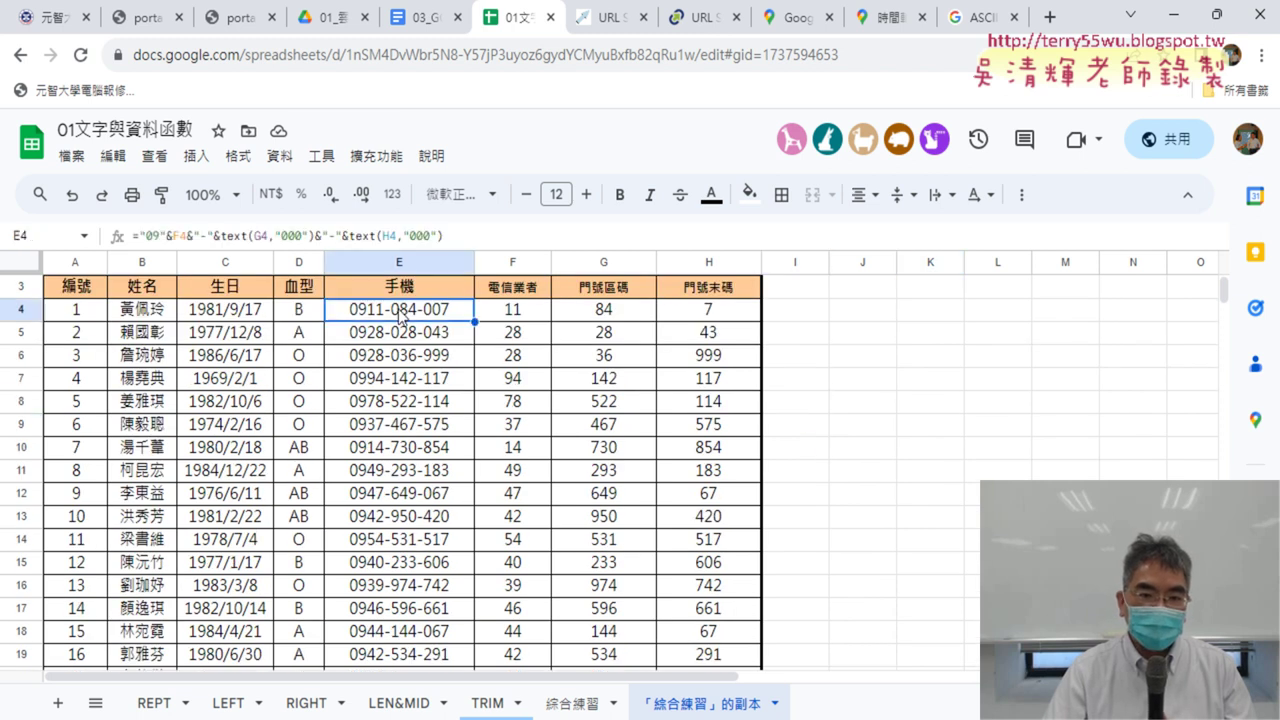
{"action": "left_click_drag", "start_coordinate": [455, 237], "coordinate": [130, 237]}
{"action": "right_click", "coordinate": [293, 238]}
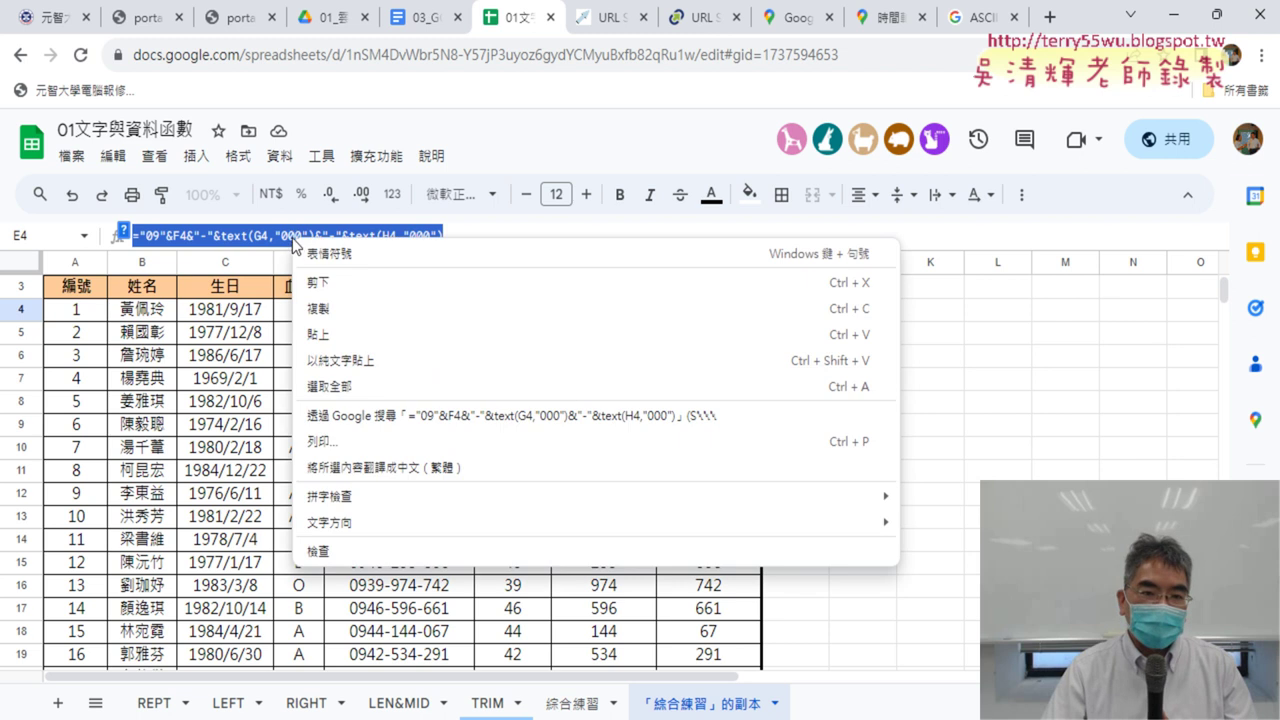
{"action": "left_click", "coordinate": [333, 311]}
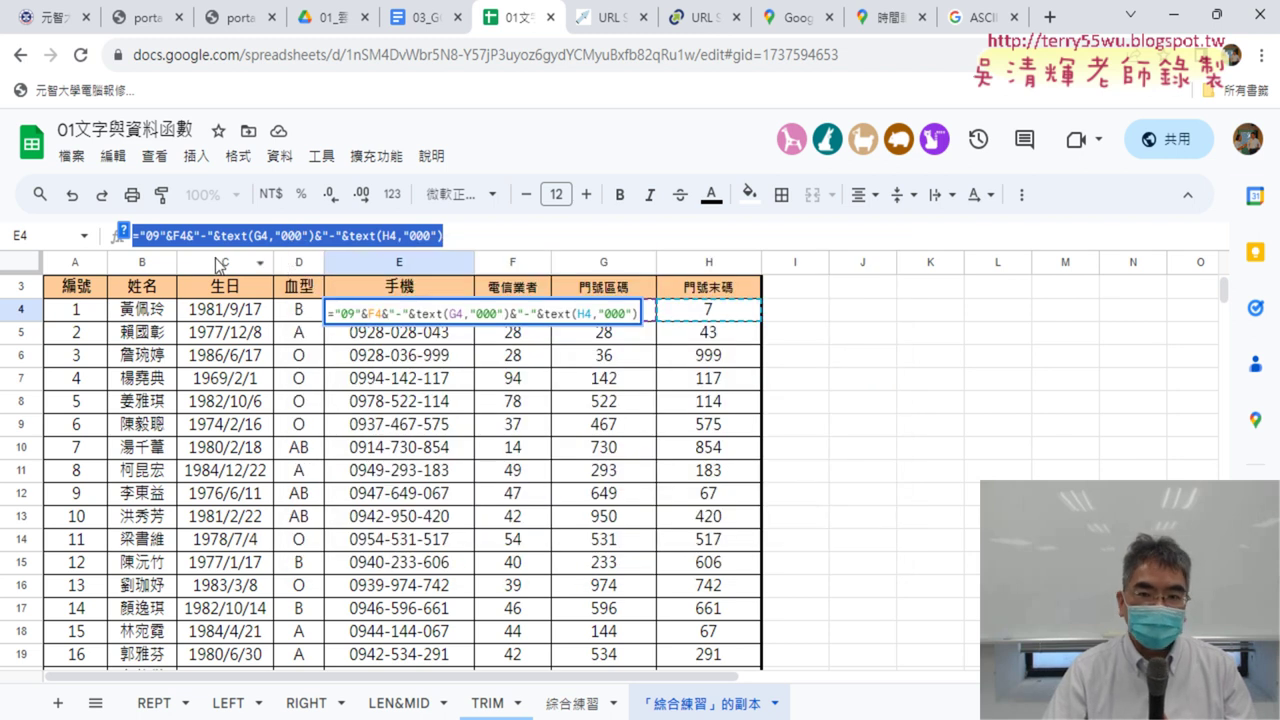
{"action": "key", "text": "Escape"}
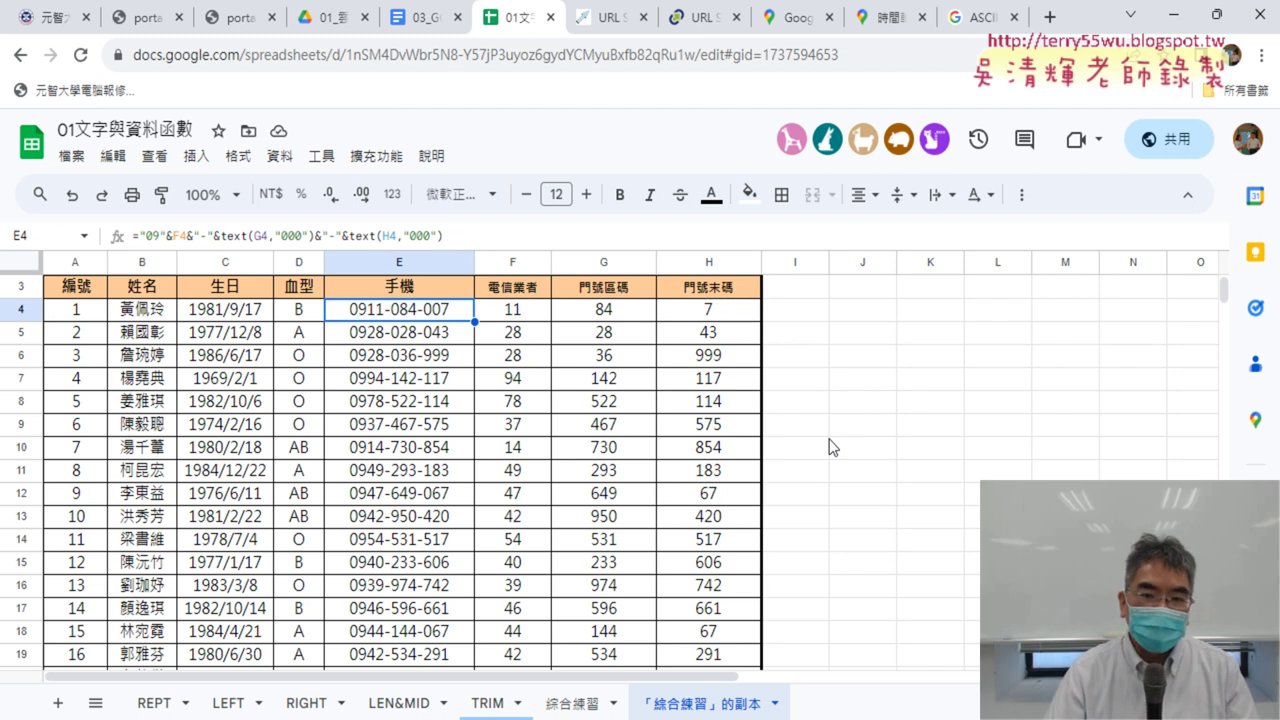
{"action": "left_click", "coordinate": [828, 447]}
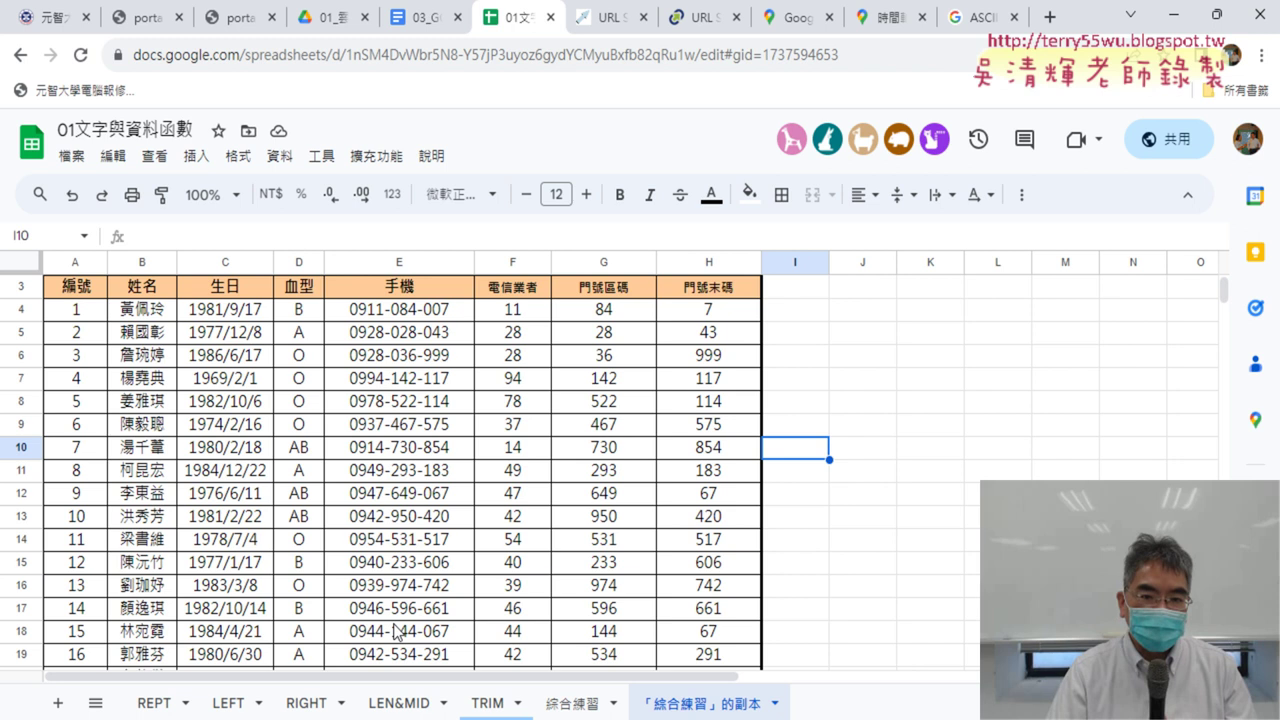
{"action": "left_click", "coordinate": [425, 317]}
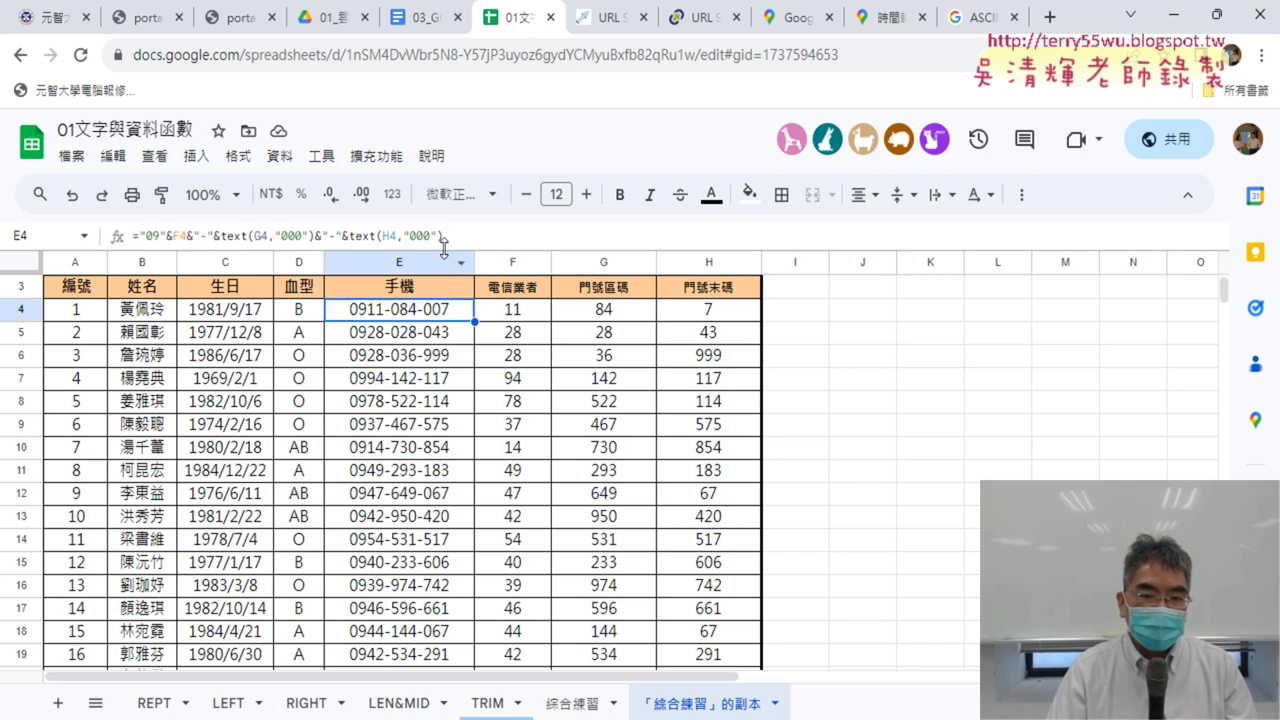
{"action": "left_click_drag", "start_coordinate": [463, 240], "coordinate": [132, 240]}
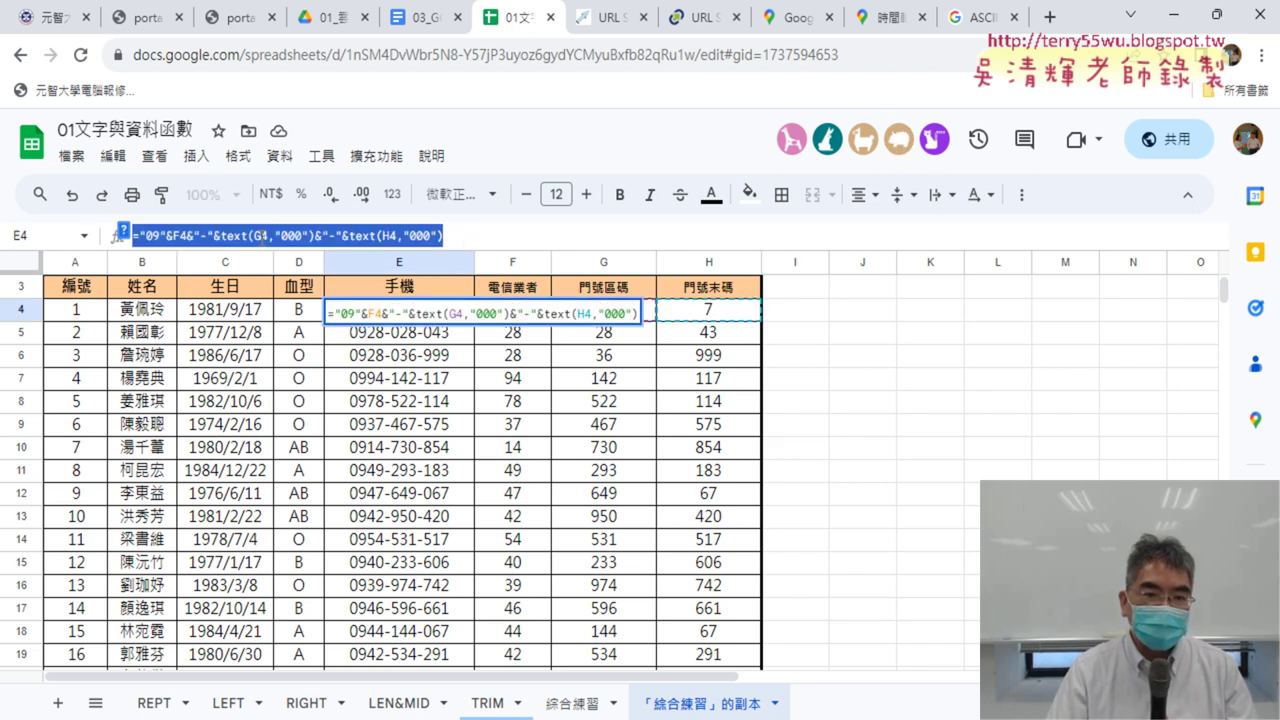
{"action": "right_click", "coordinate": [262, 236]}
{"action": "left_click", "coordinate": [290, 309]}
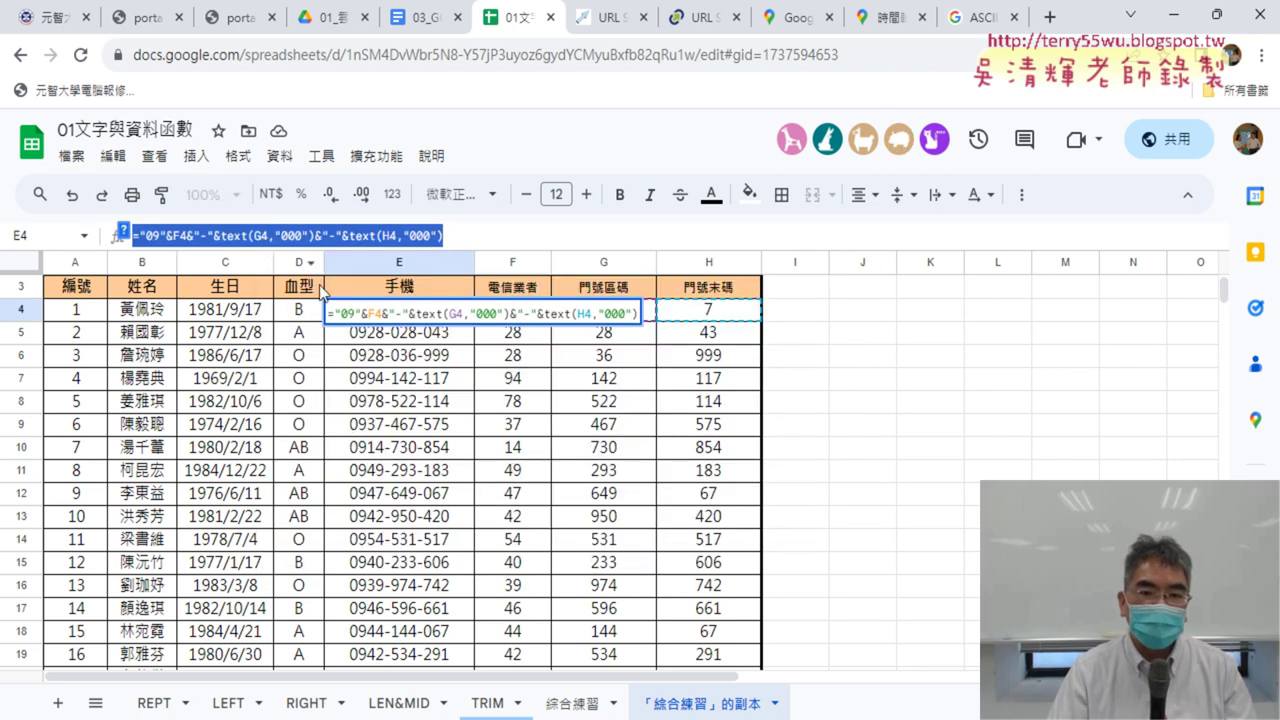
{"action": "left_click", "coordinate": [919, 405]}
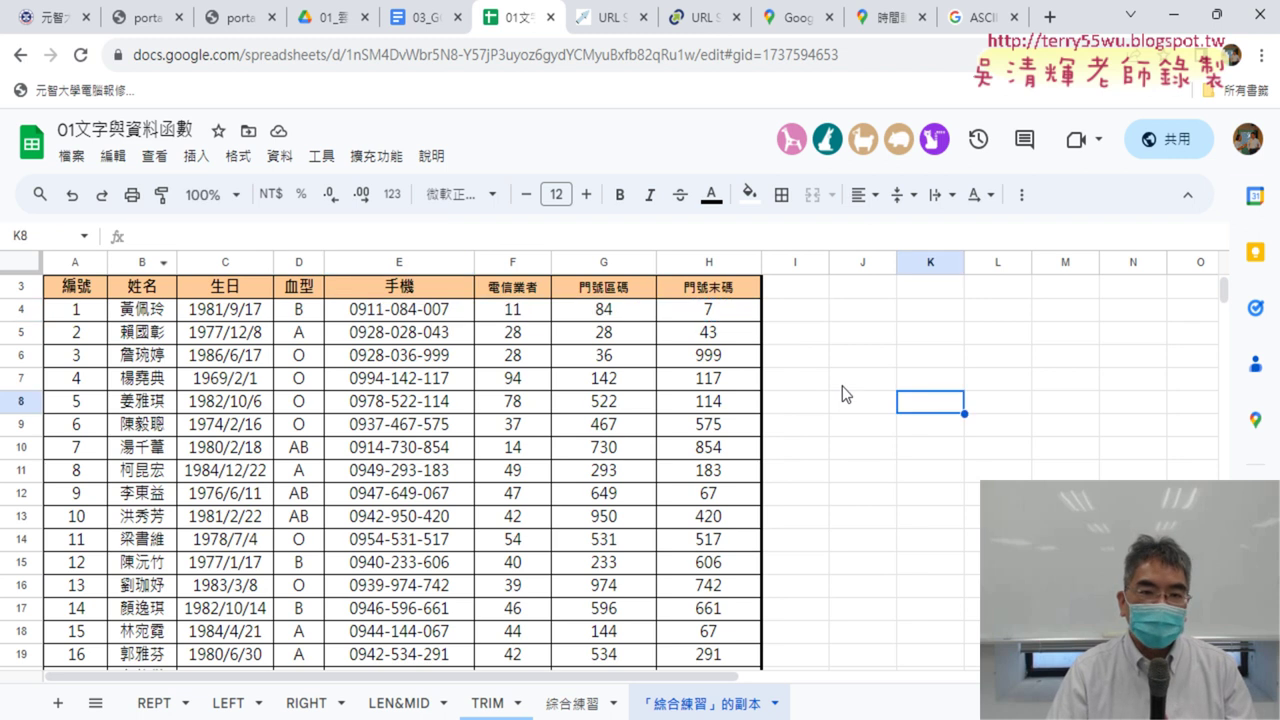
Step: Start recording a macro with absolute references and clear the 手機 cells E4:E103
{"action": "left_click", "coordinate": [388, 158]}
{"action": "mouse_move", "coordinate": [403, 229]}
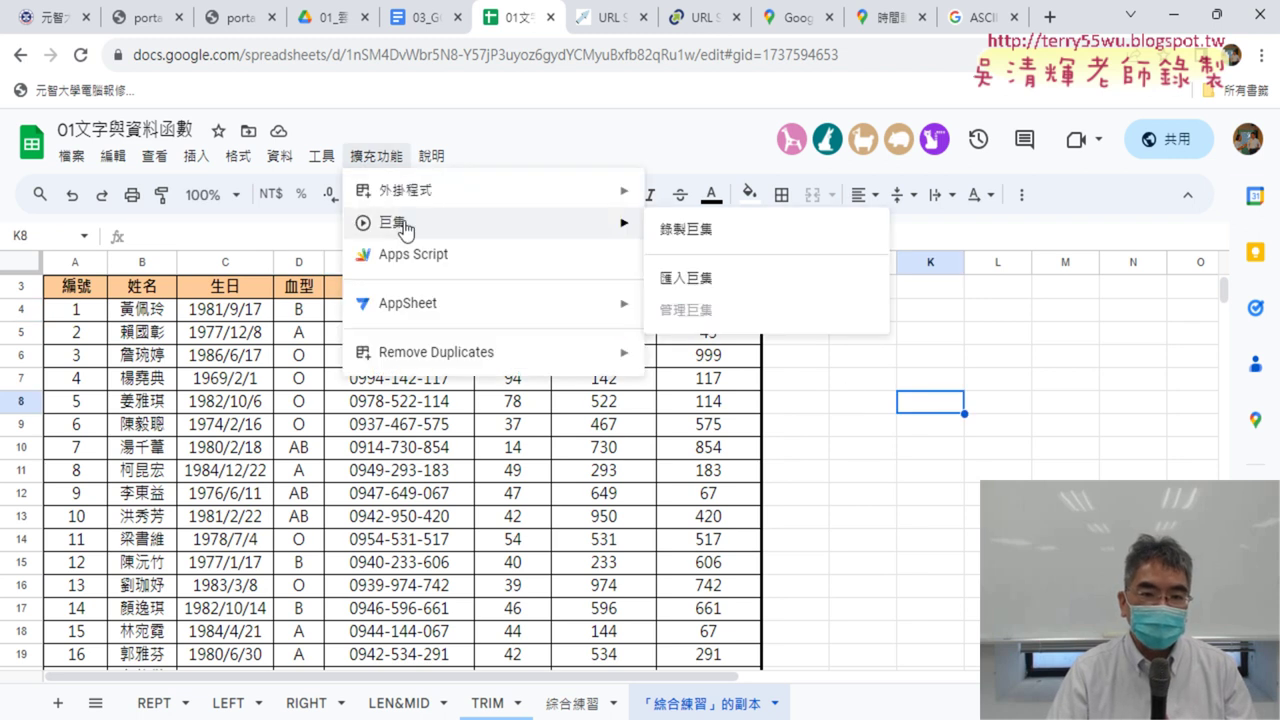
{"action": "left_click", "coordinate": [736, 238]}
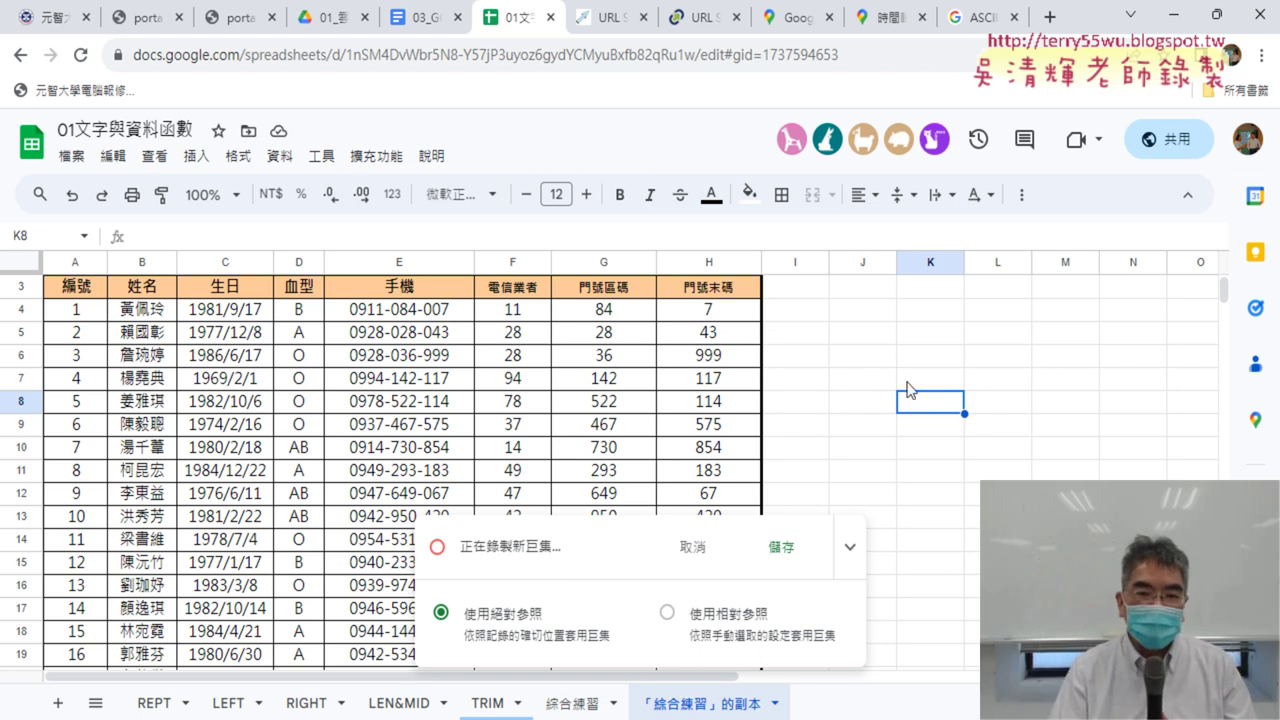
{"action": "left_click", "coordinate": [418, 312]}
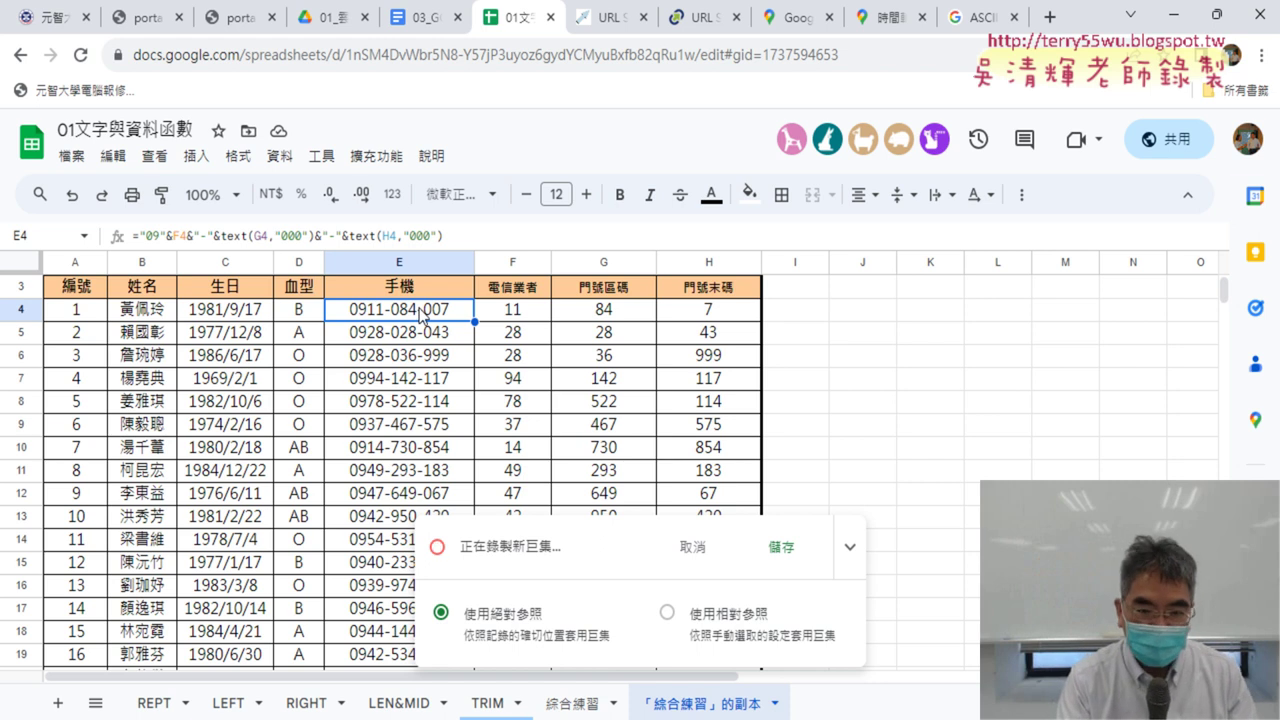
{"action": "key", "text": "ctrl+shift+Down"}
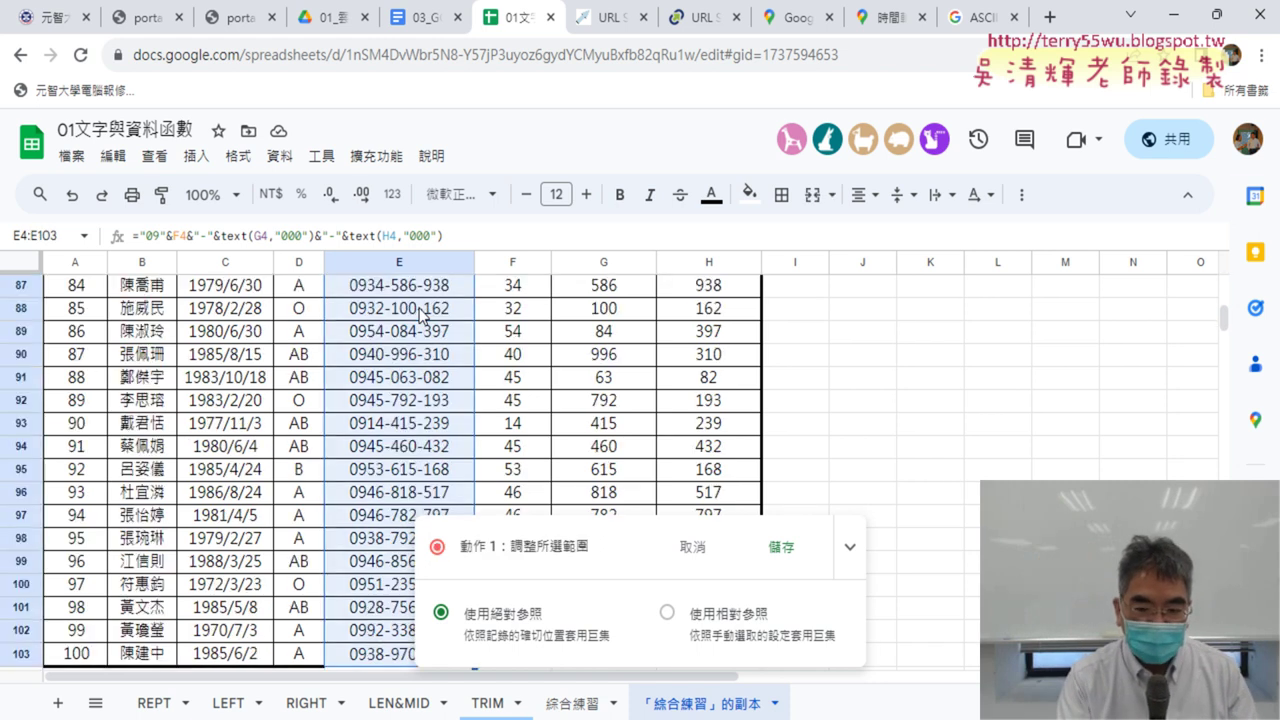
{"action": "key", "text": "Delete"}
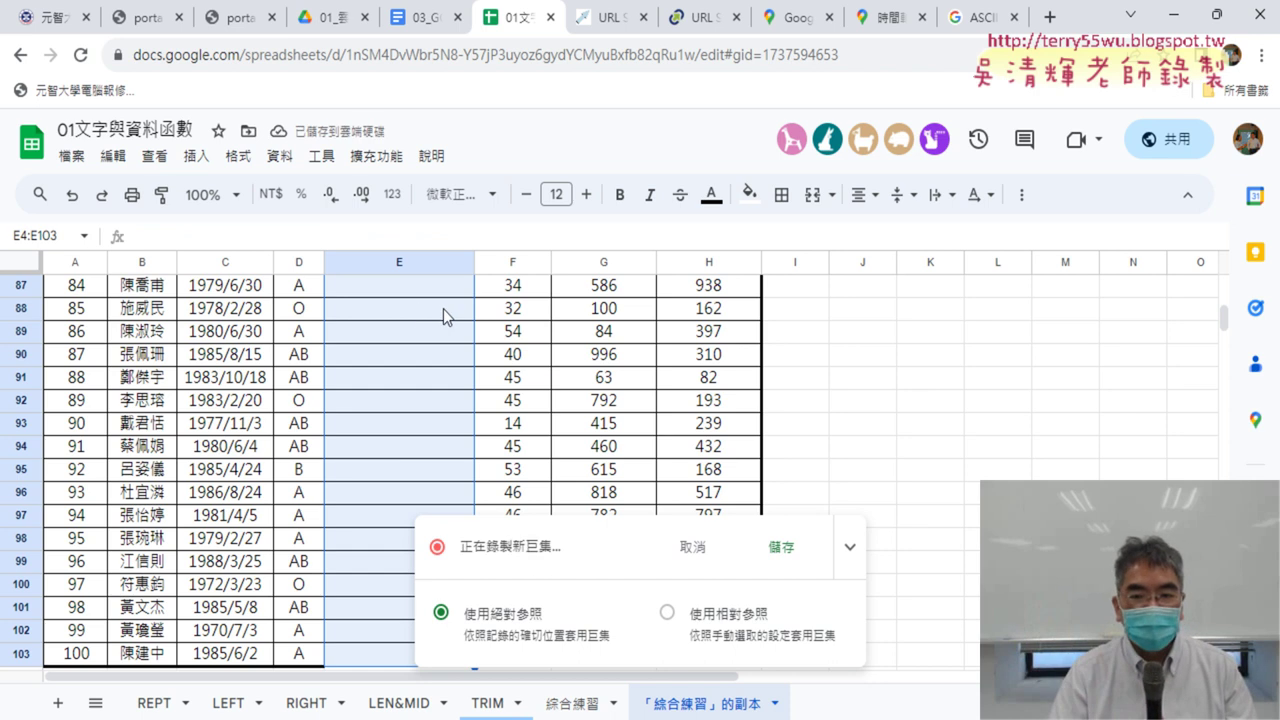
Step: Finish the recording and save the new macro under the name 清除
{"action": "left_click", "coordinate": [790, 558]}
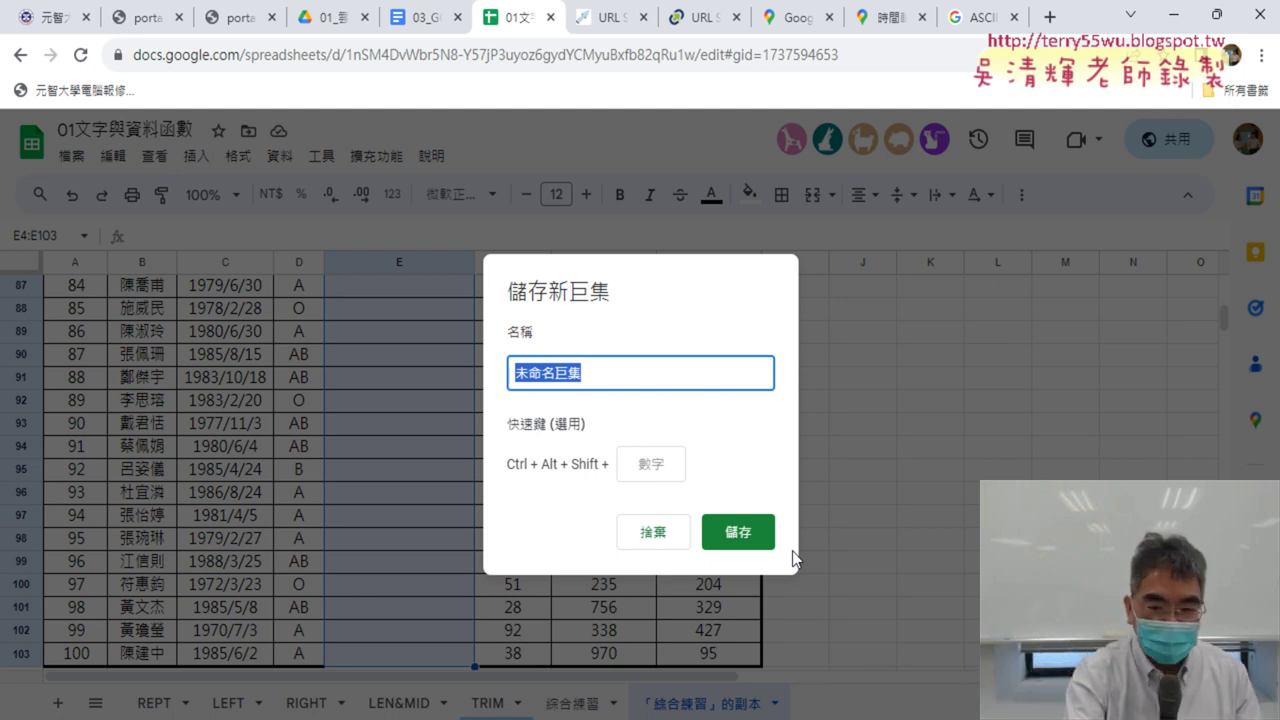
{"action": "type", "text": "ㄑㄧㄥ"}
{"action": "key", "text": "space"}
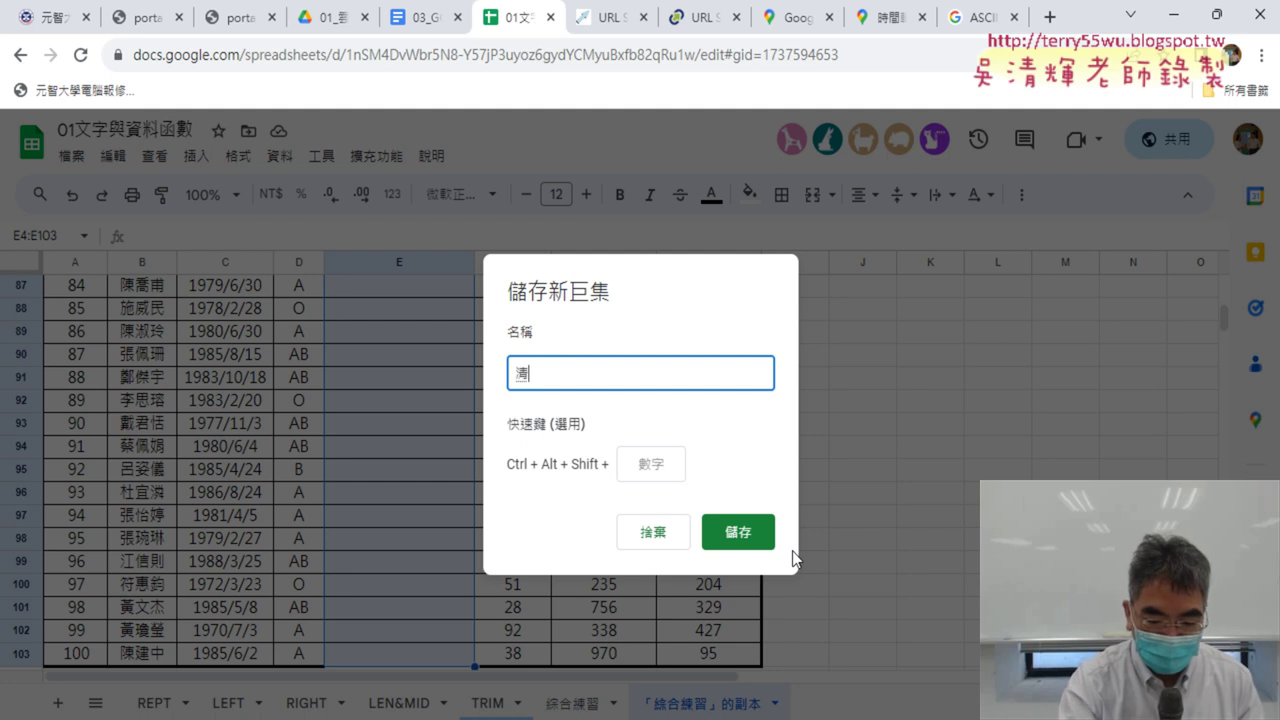
{"action": "type", "text": "ㄔㄨˊ"}
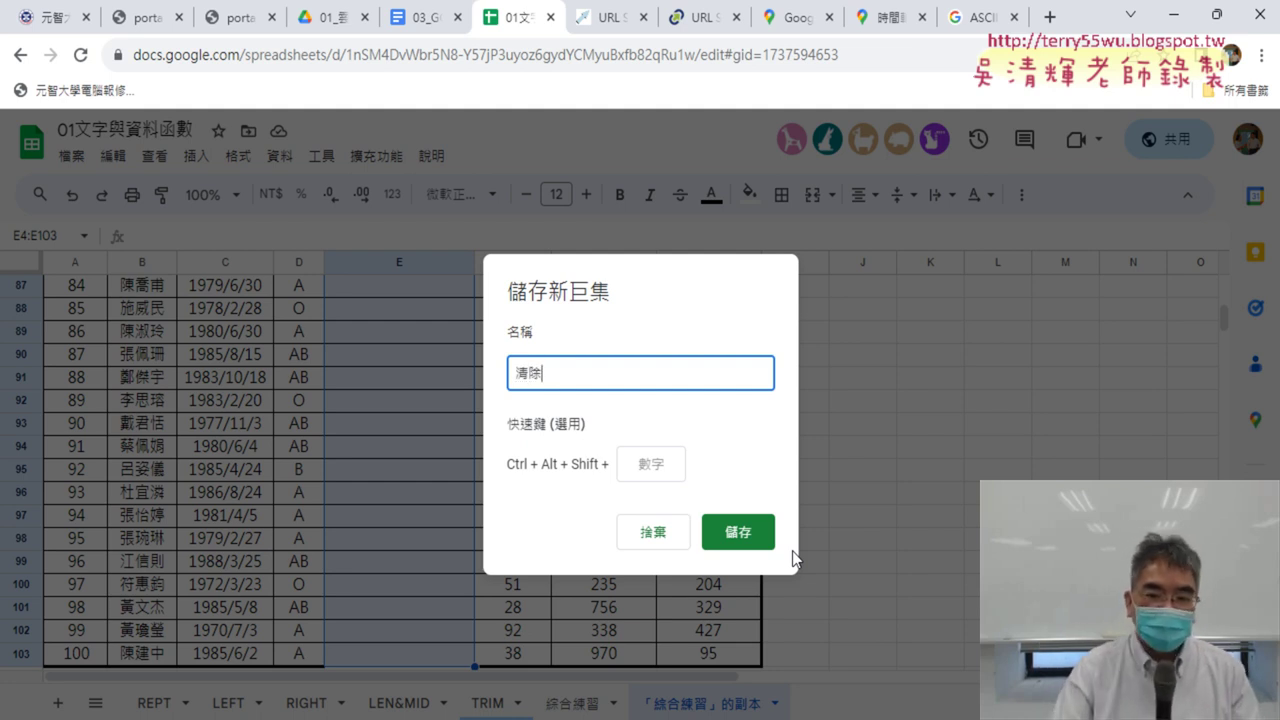
{"action": "left_click", "coordinate": [737, 531]}
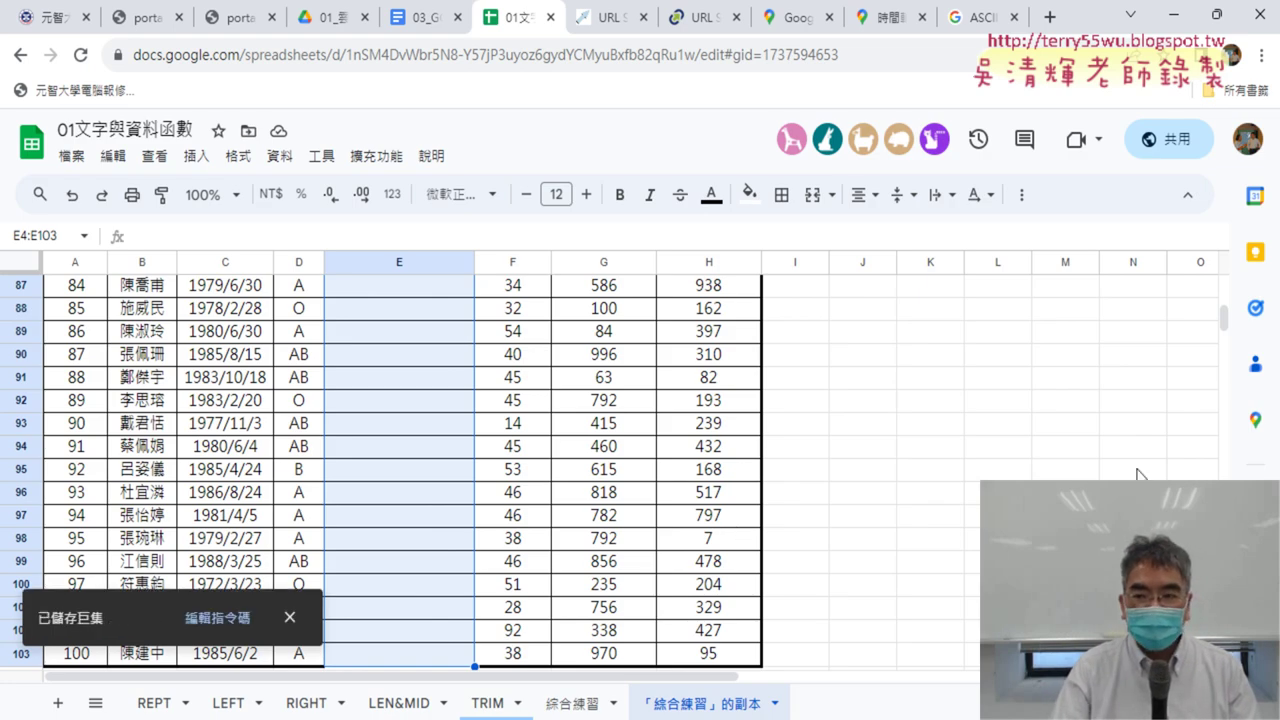
{"action": "left_click_drag", "start_coordinate": [1223, 314], "coordinate": [1223, 269]}
{"action": "left_click", "coordinate": [412, 398]}
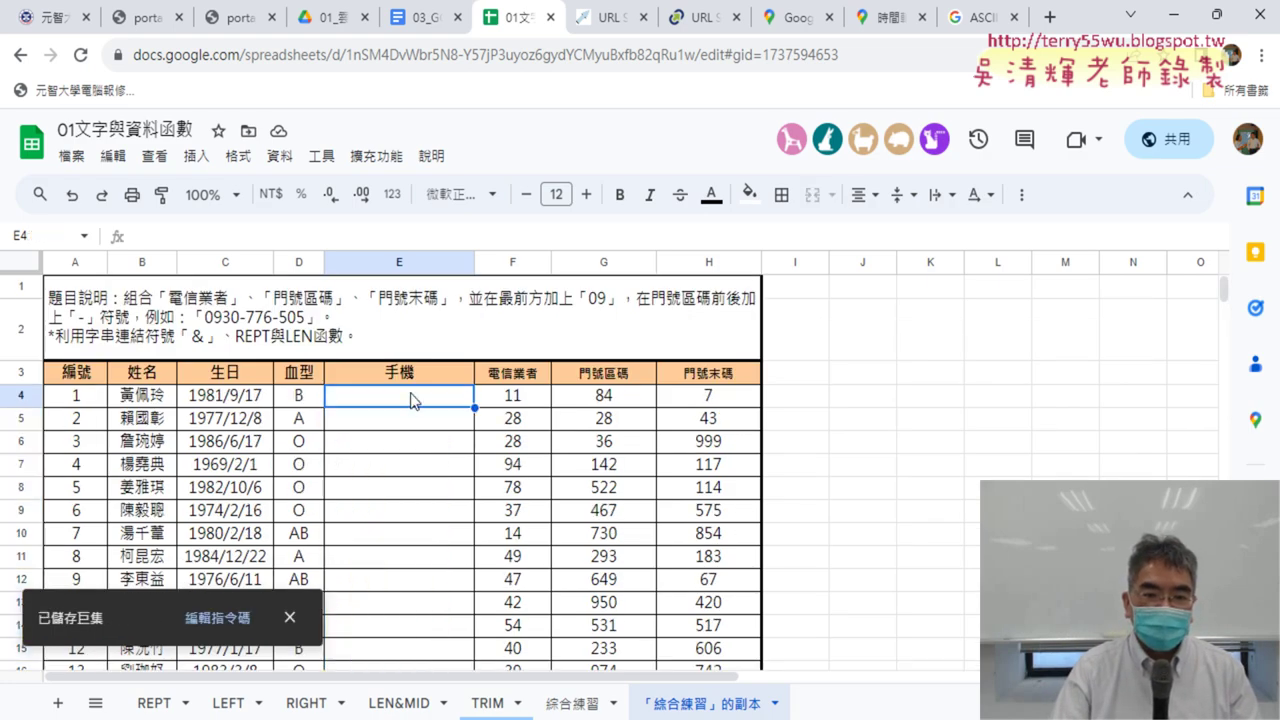
{"action": "left_click", "coordinate": [279, 235]}
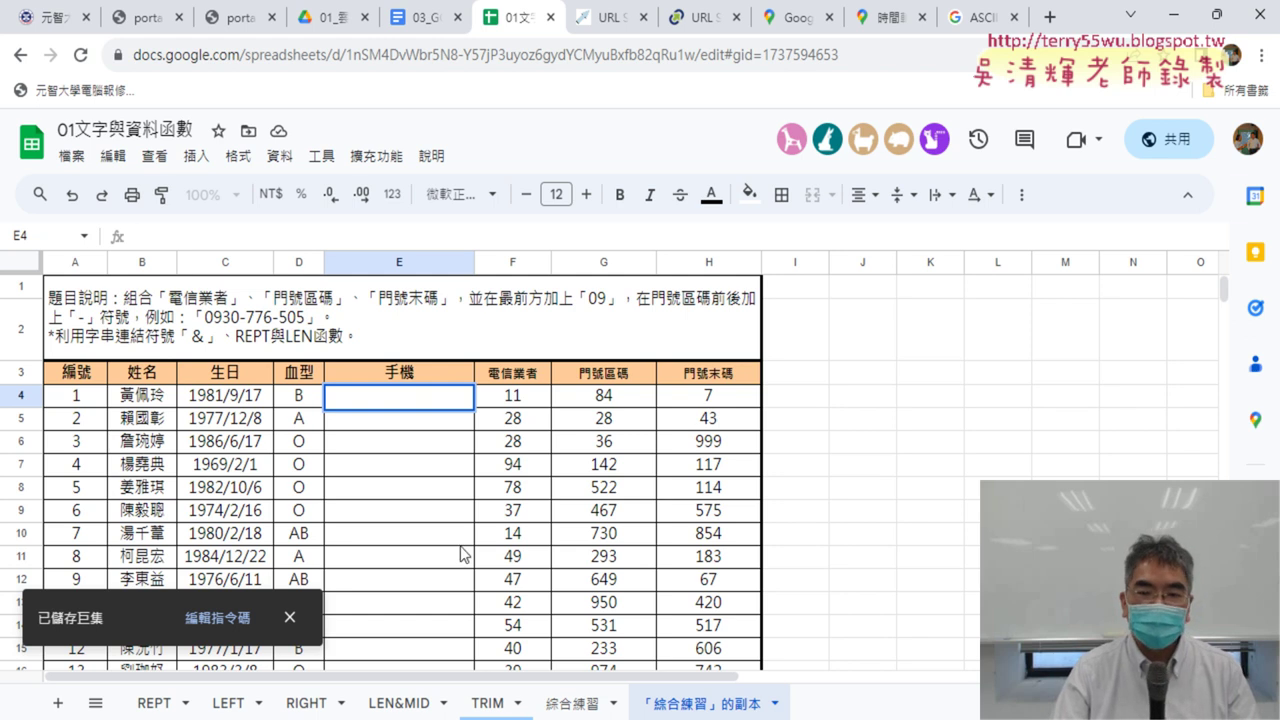
{"action": "left_click", "coordinate": [878, 420]}
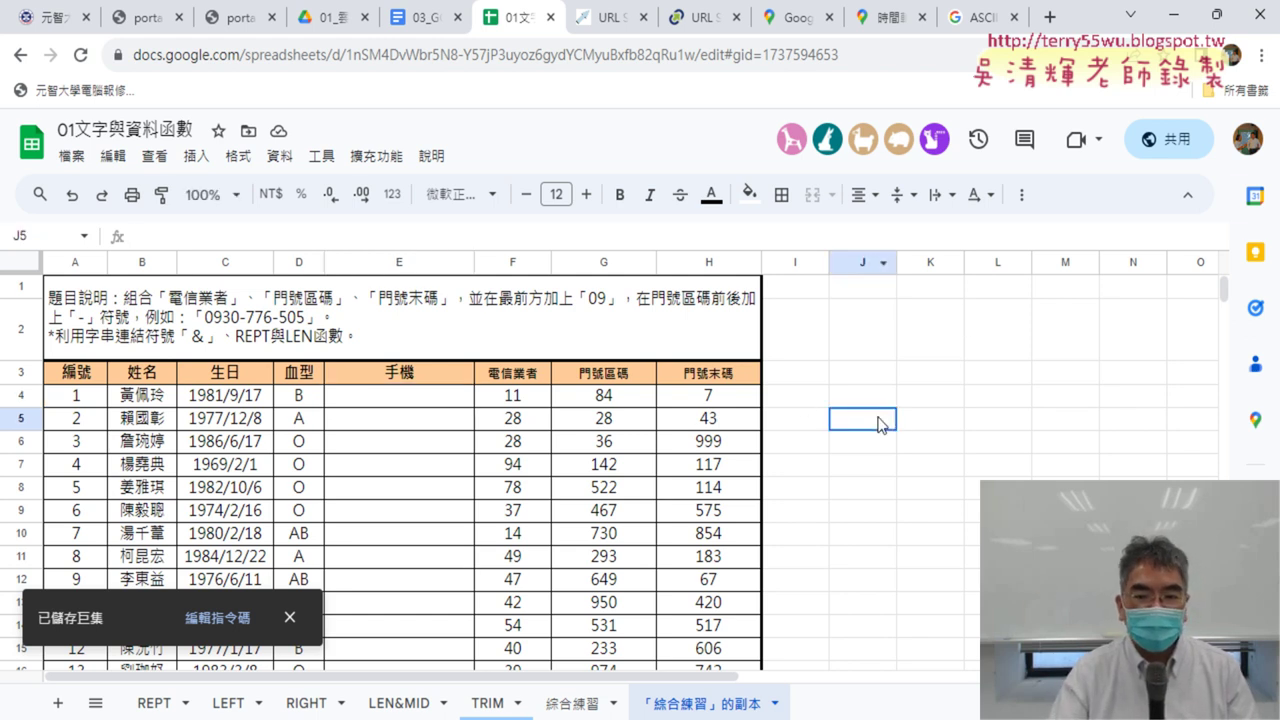
Step: Start recording another macro and enter the formula ="09"&F4&"-"&text(G4,"000")&"-"&text(H4,"000") in cell E4
{"action": "left_click", "coordinate": [368, 157]}
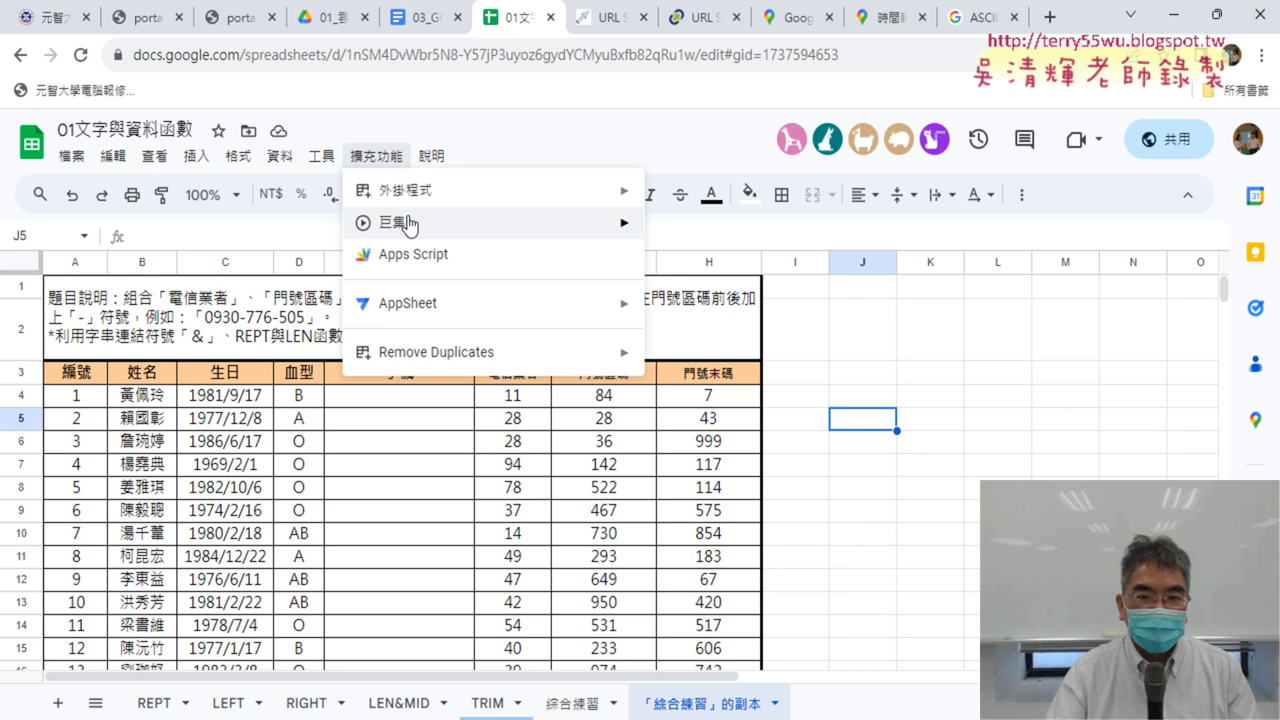
{"action": "mouse_move", "coordinate": [405, 224]}
{"action": "left_click", "coordinate": [714, 232]}
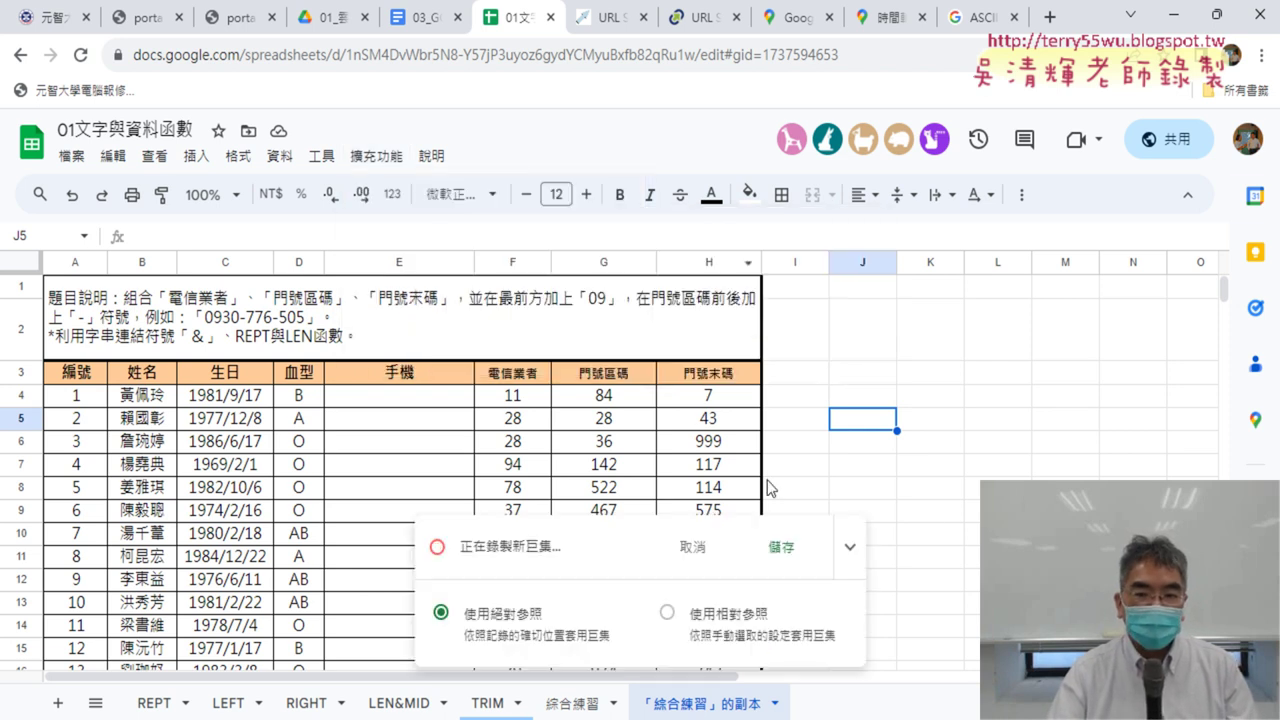
{"action": "left_click", "coordinate": [438, 404]}
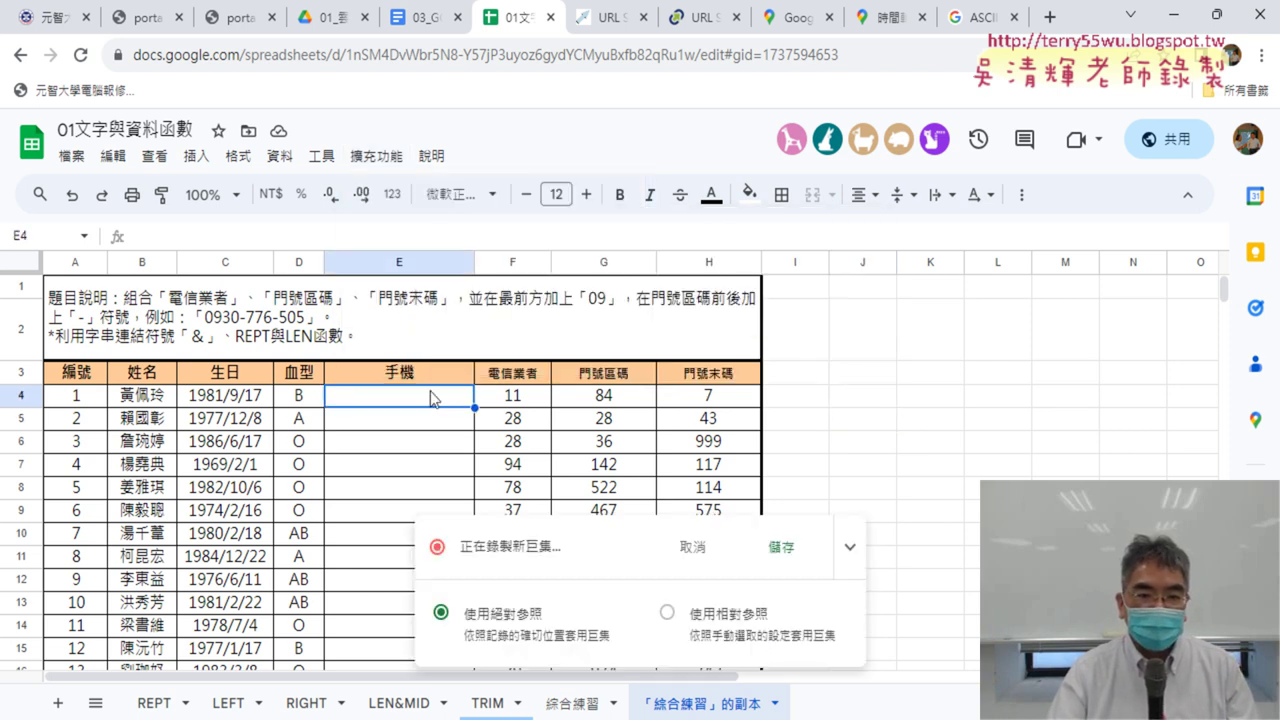
{"action": "left_click", "coordinate": [288, 236]}
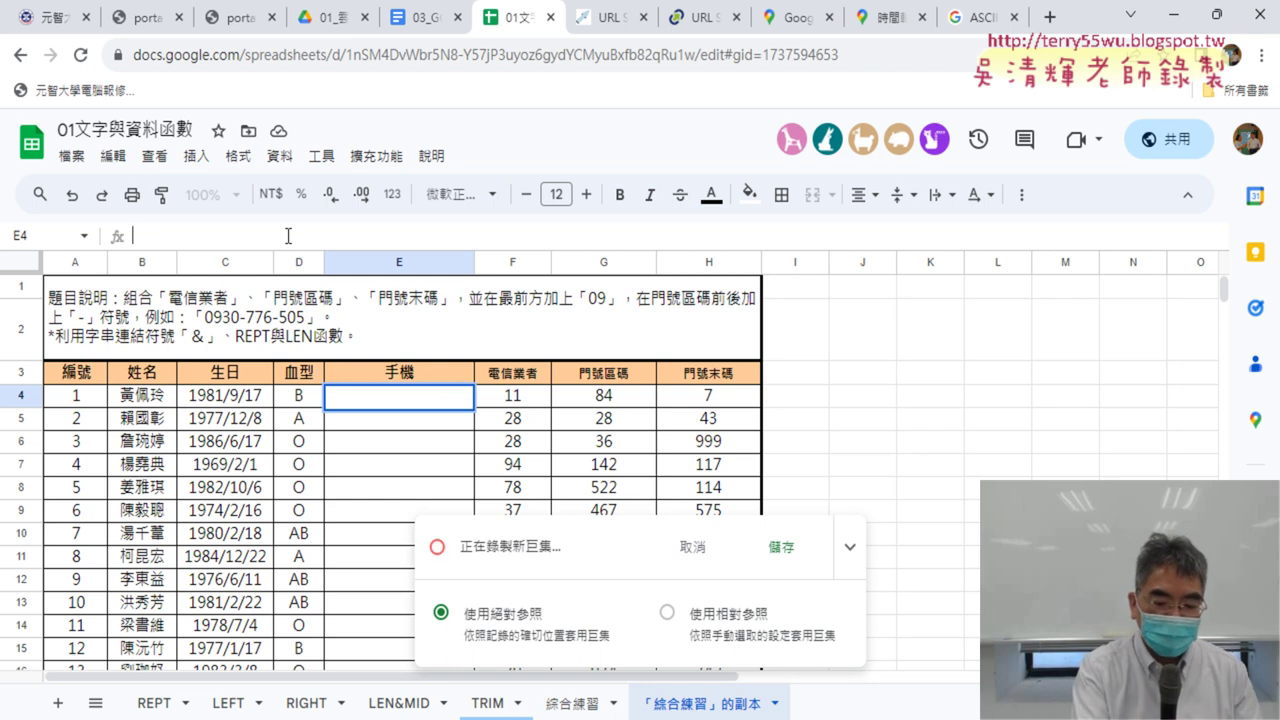
{"action": "type", "text": "=\"09\"&F4&\"-\"&text(G4,\"000\")&\"-\"&text(H4,\"000\")"}
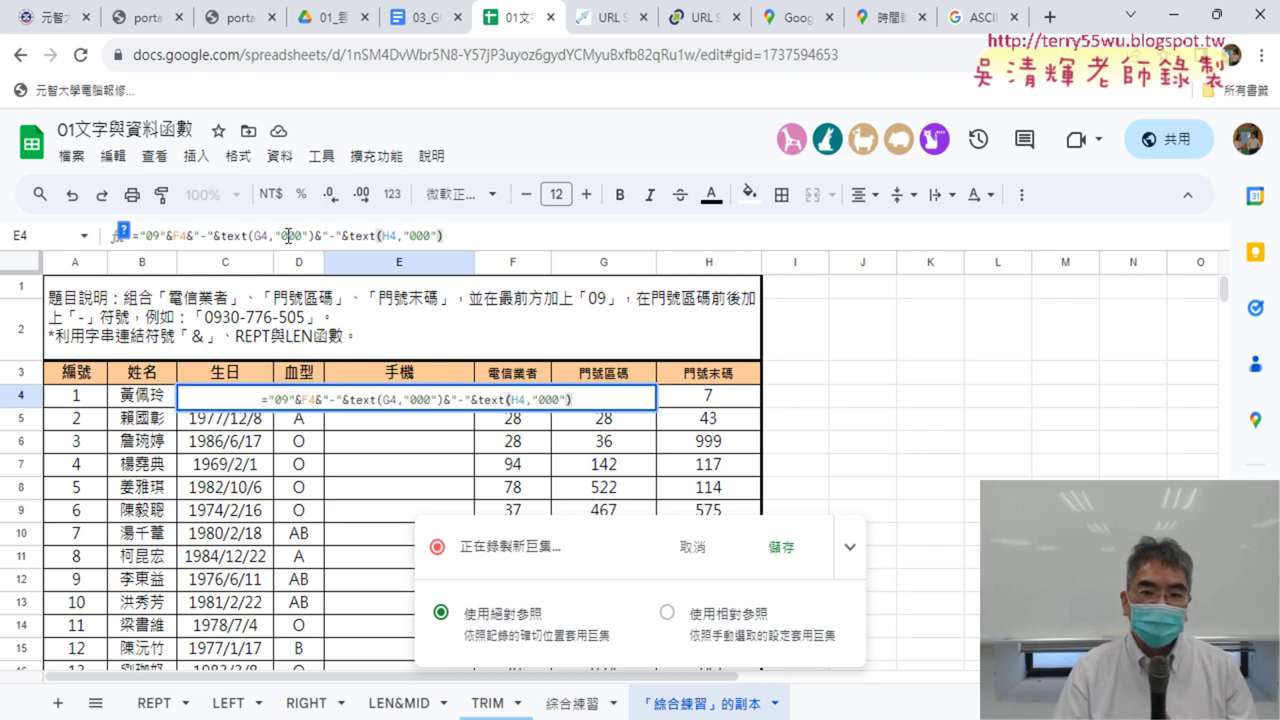
{"action": "key", "text": "Return"}
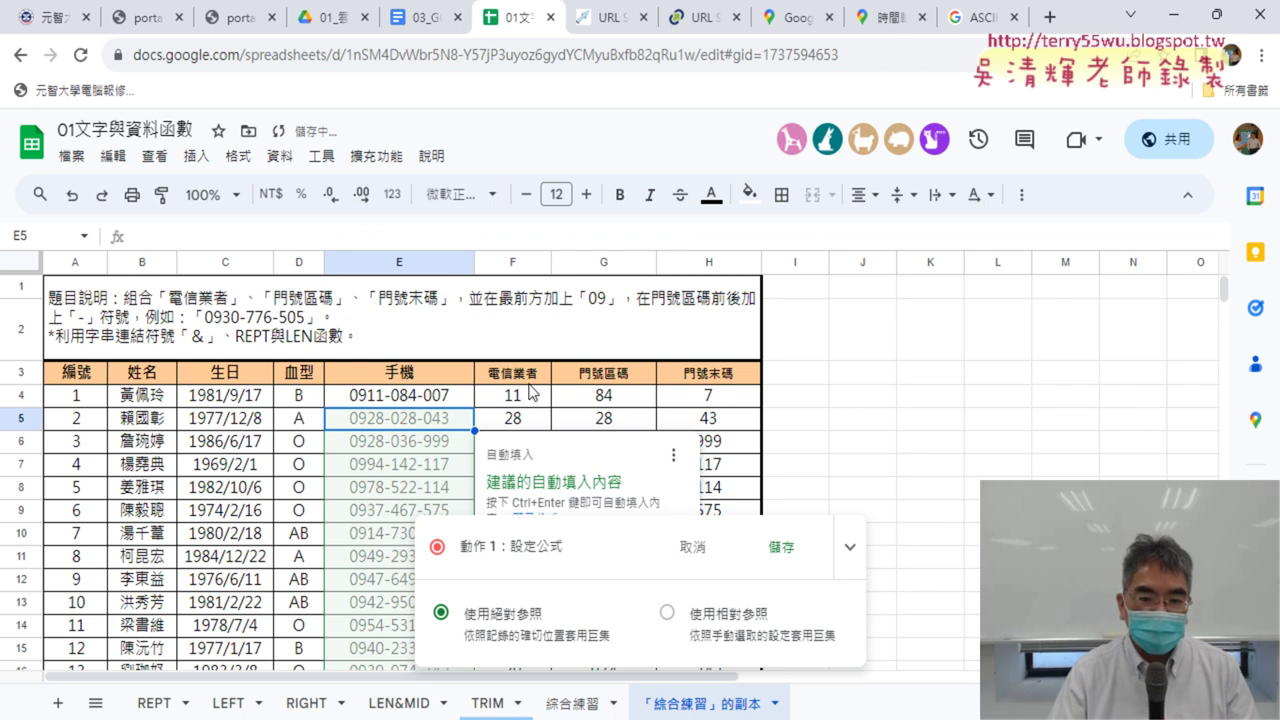
Step: Accept the suggested autofill to extend the E4 formula down the rest of the 手機 column
{"action": "scroll", "coordinate": [532, 392], "scroll_direction": "down", "scroll_amount": 3}
{"action": "scroll", "coordinate": [490, 364], "scroll_direction": "up", "scroll_amount": 1}
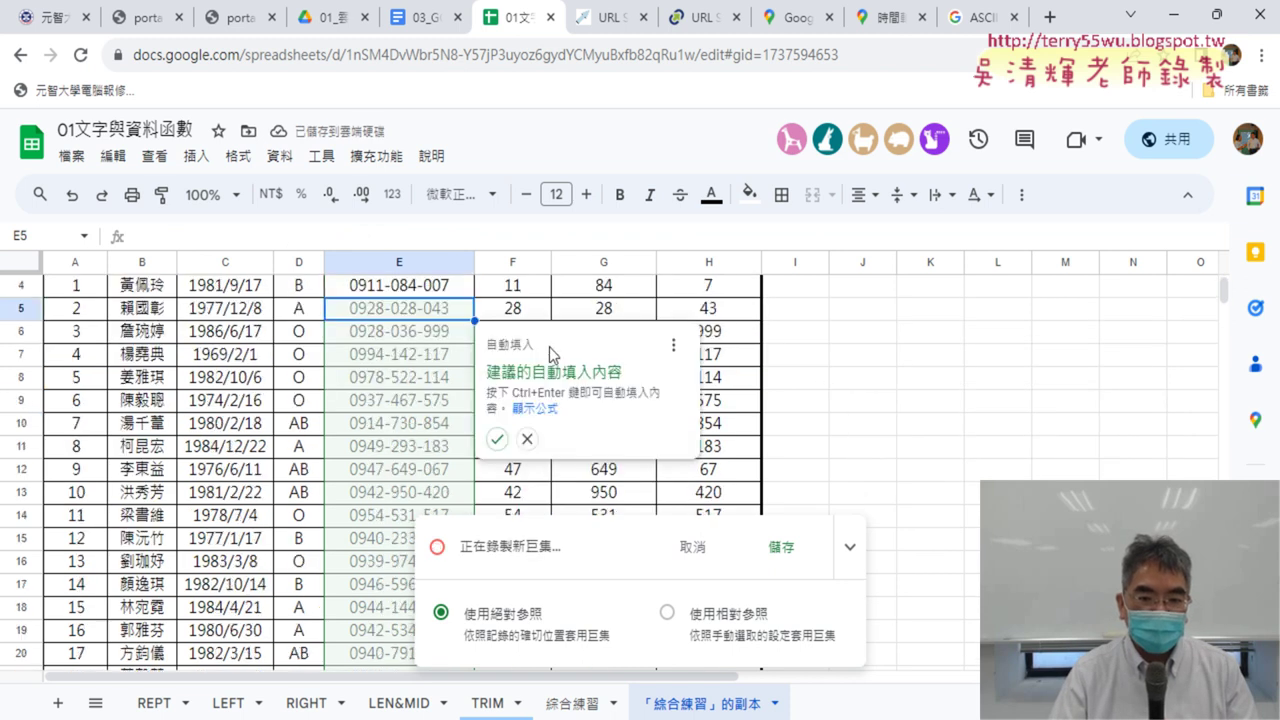
{"action": "left_click", "coordinate": [497, 438]}
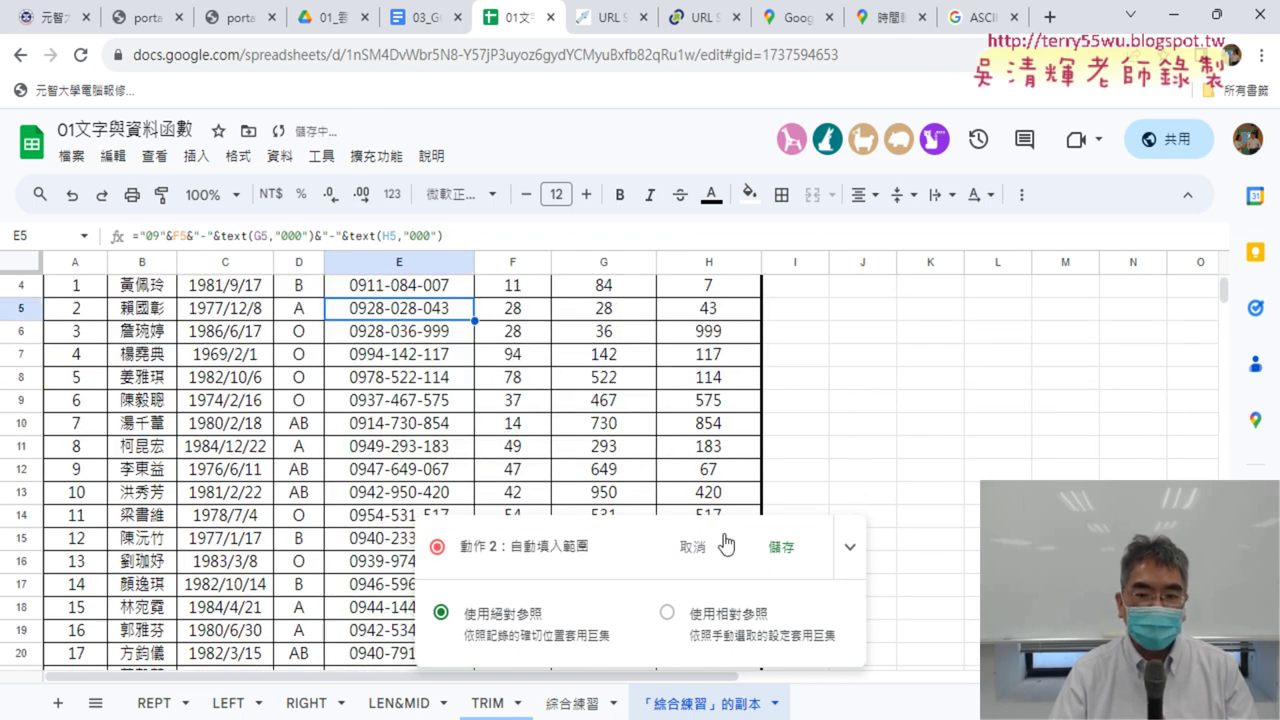
Step: Finish the recording and save the formula macro under the name 串接
{"action": "left_click", "coordinate": [783, 549]}
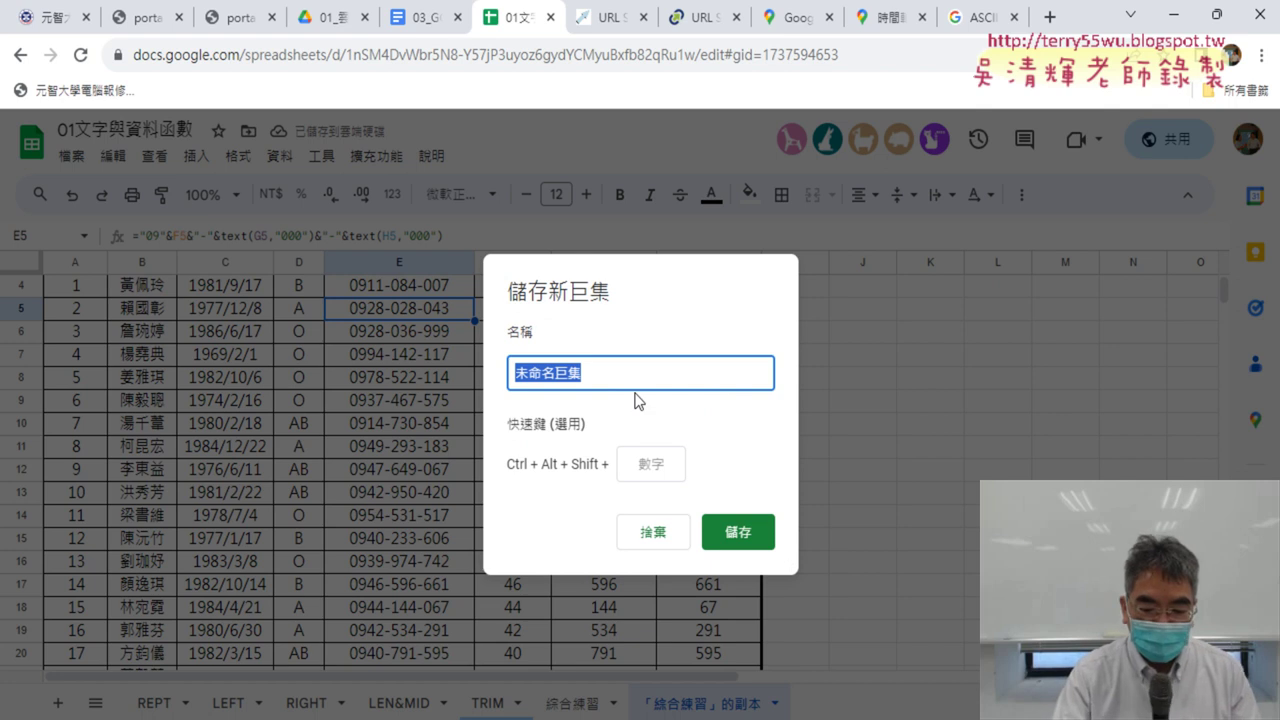
{"action": "type", "text": "ㄔㄨㄢˋ"}
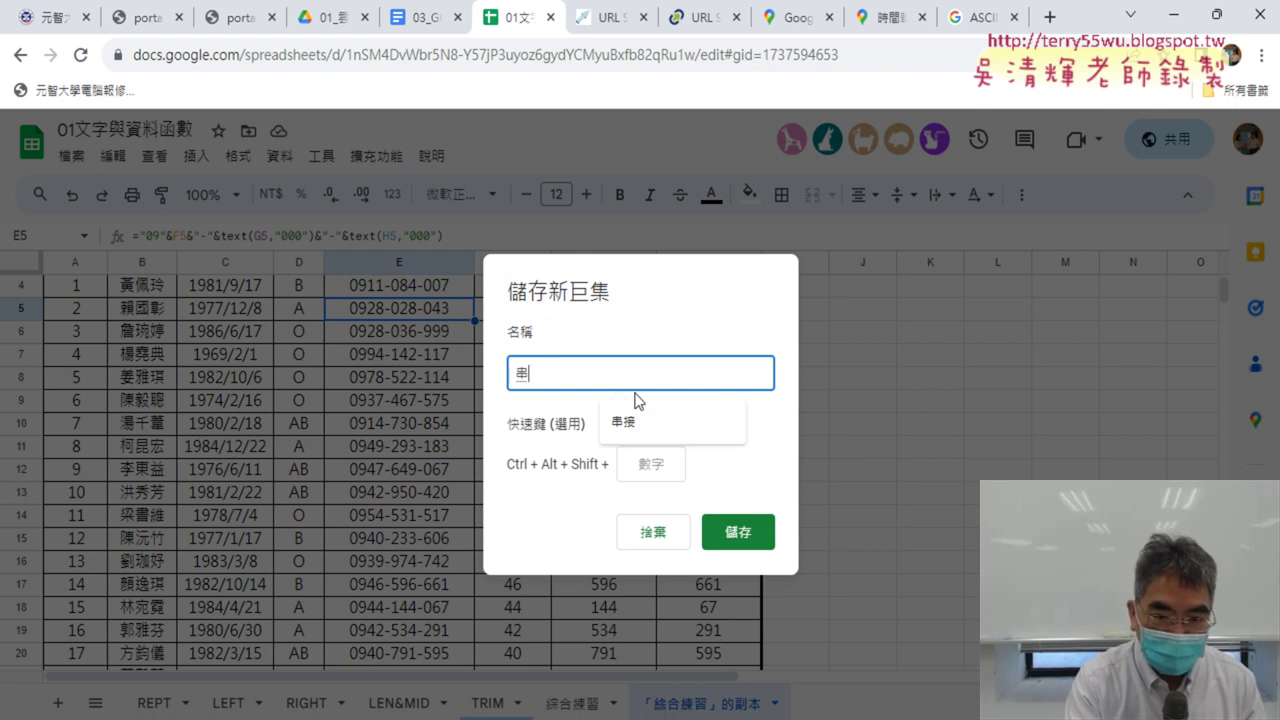
{"action": "type", "text": "ㄐㄧㄝ"}
{"action": "key", "text": "space"}
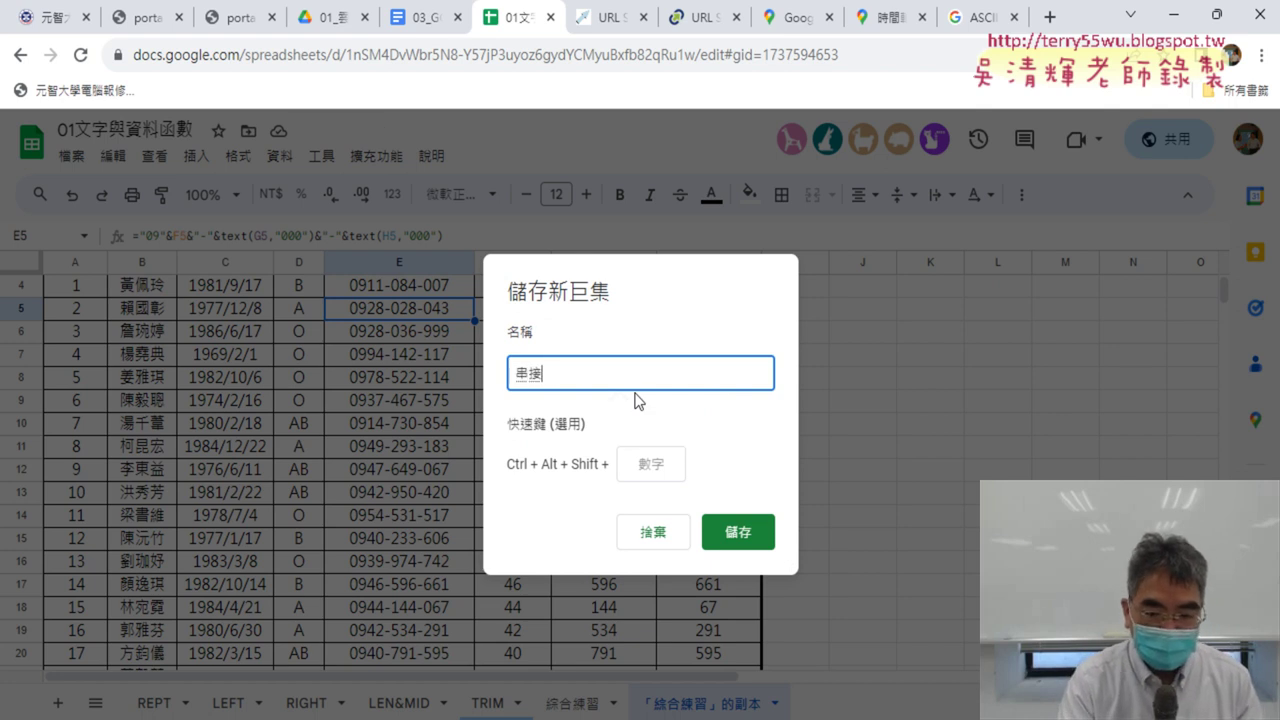
{"action": "key", "text": "Return"}
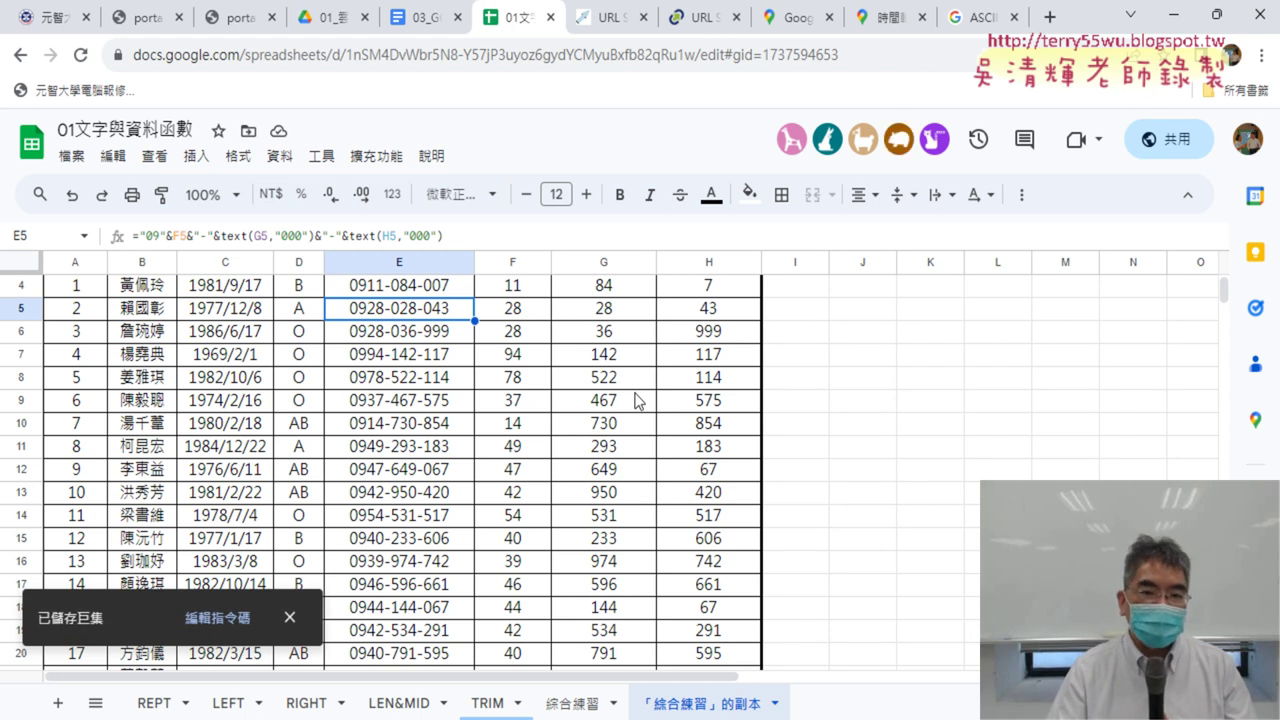
Step: Run the 清除 macro to empty the 手機 column, and run the 串接 macro to refill it
{"action": "left_click", "coordinate": [378, 160]}
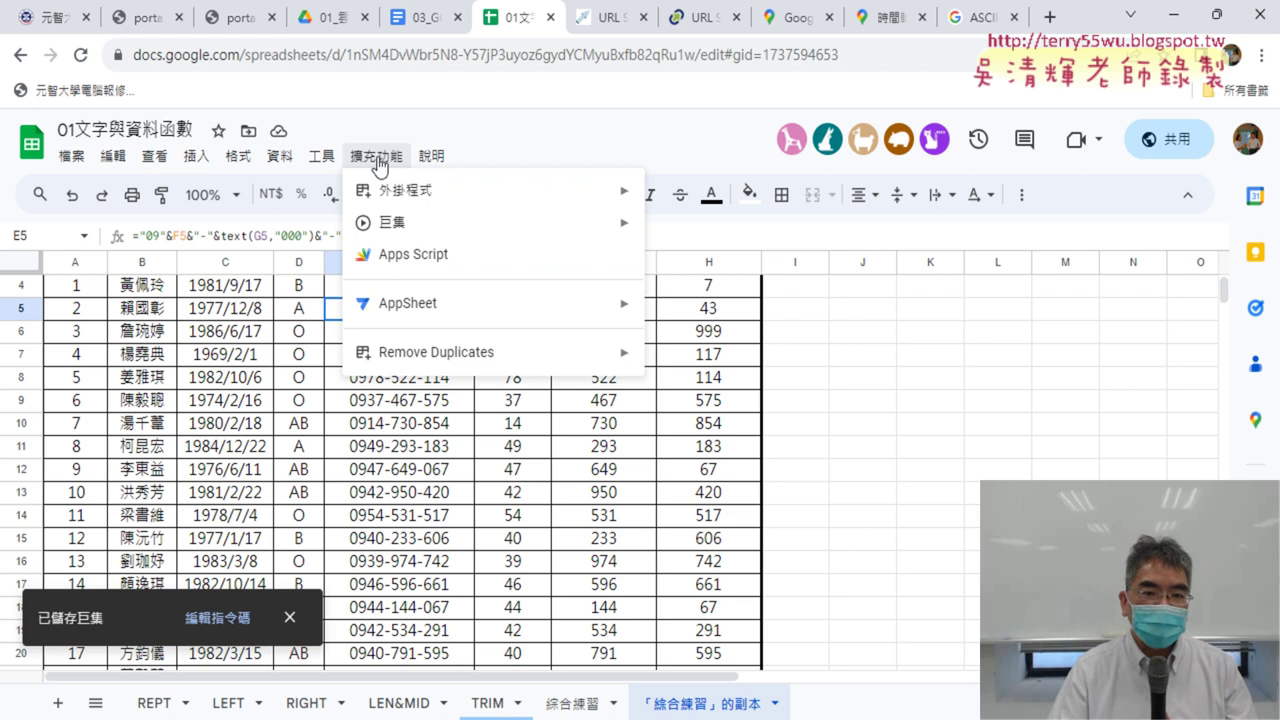
{"action": "mouse_move", "coordinate": [391, 220]}
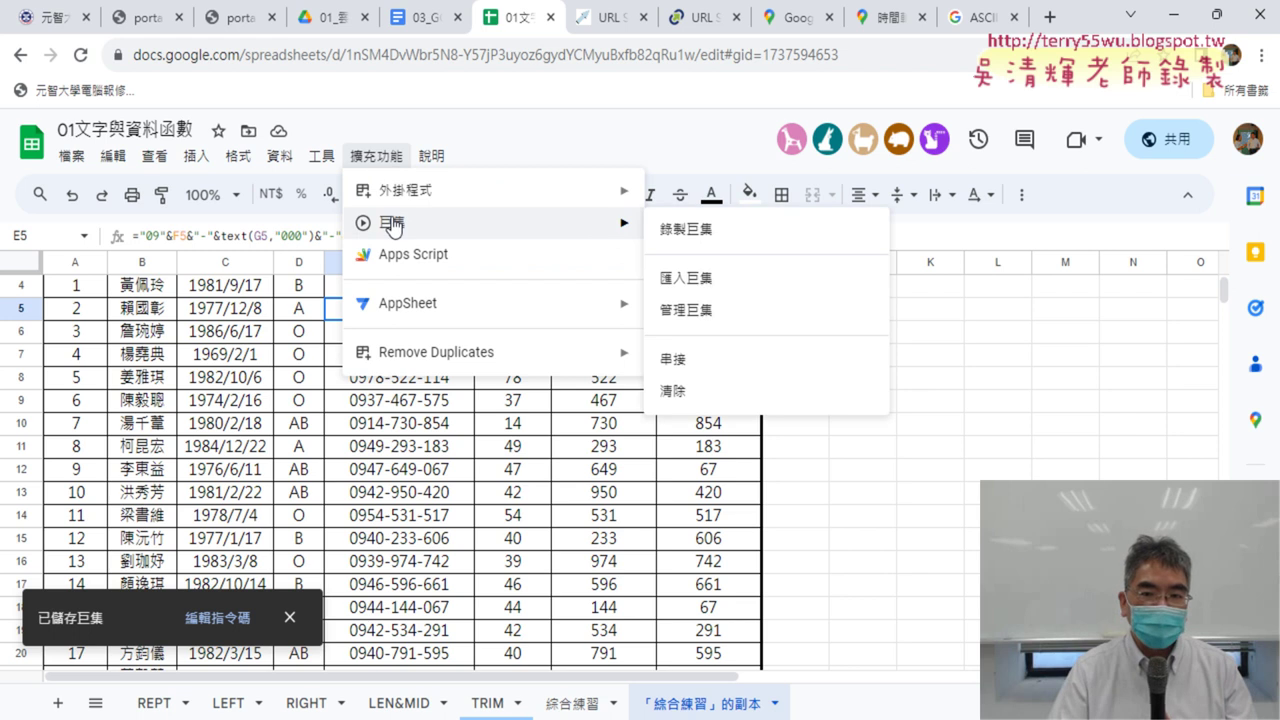
{"action": "left_click", "coordinate": [730, 402]}
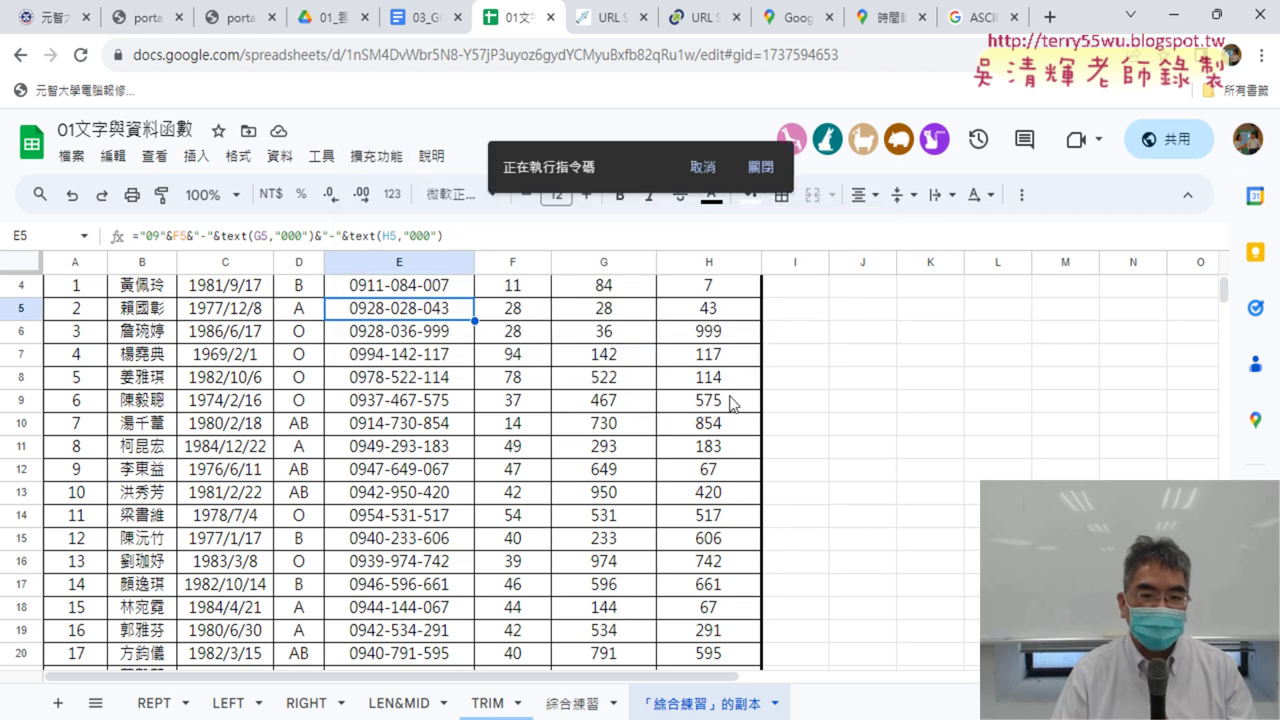
{"action": "scroll", "coordinate": [424, 368], "scroll_direction": "up", "scroll_amount": 2}
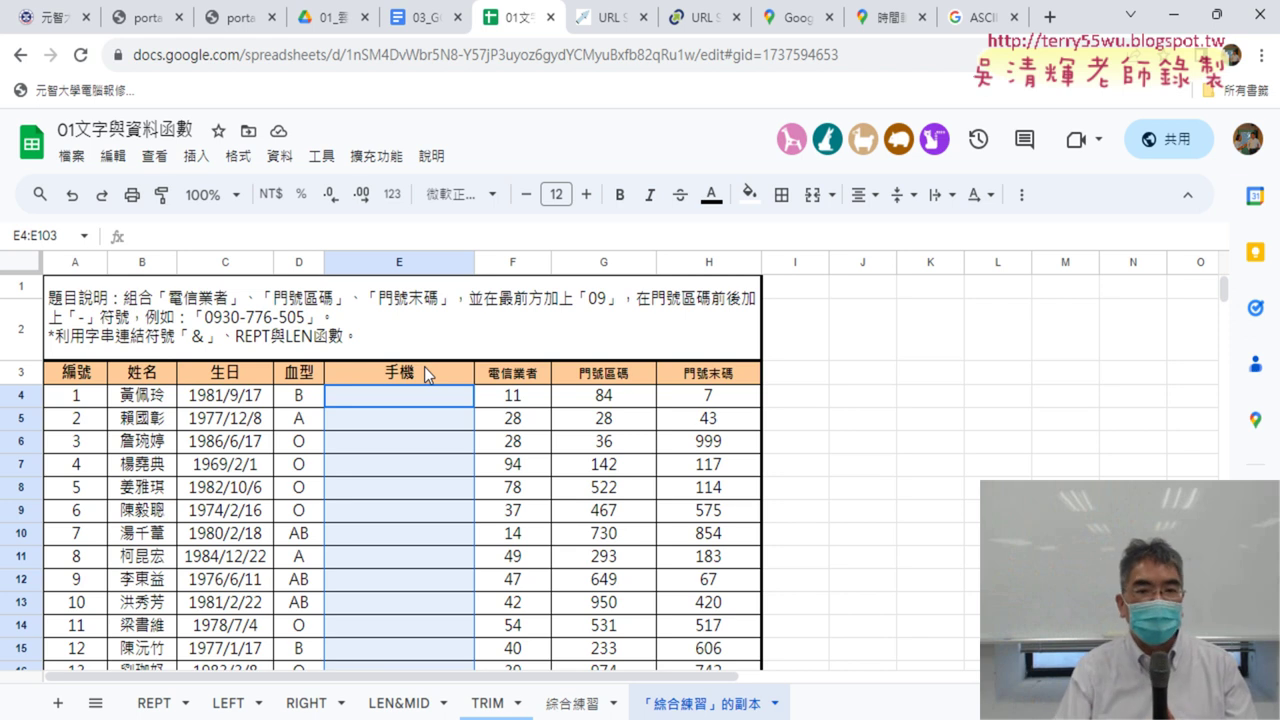
{"action": "left_click", "coordinate": [380, 157]}
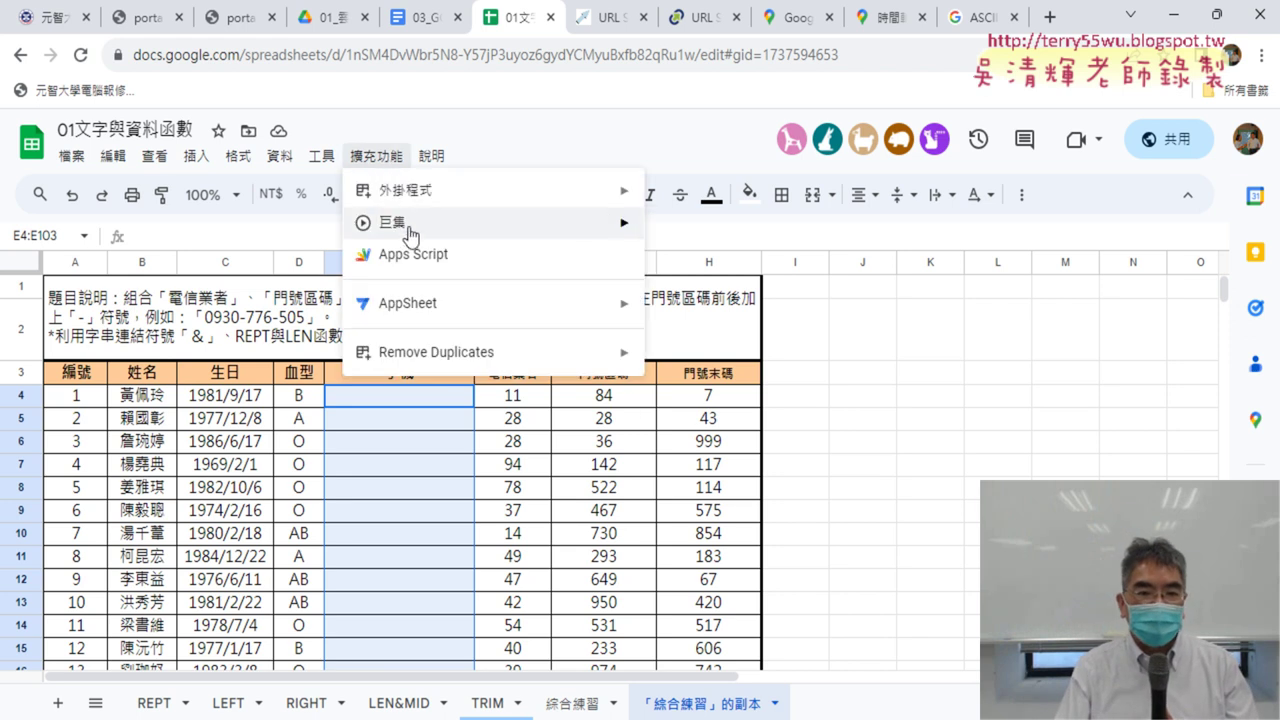
{"action": "left_click", "coordinate": [712, 362]}
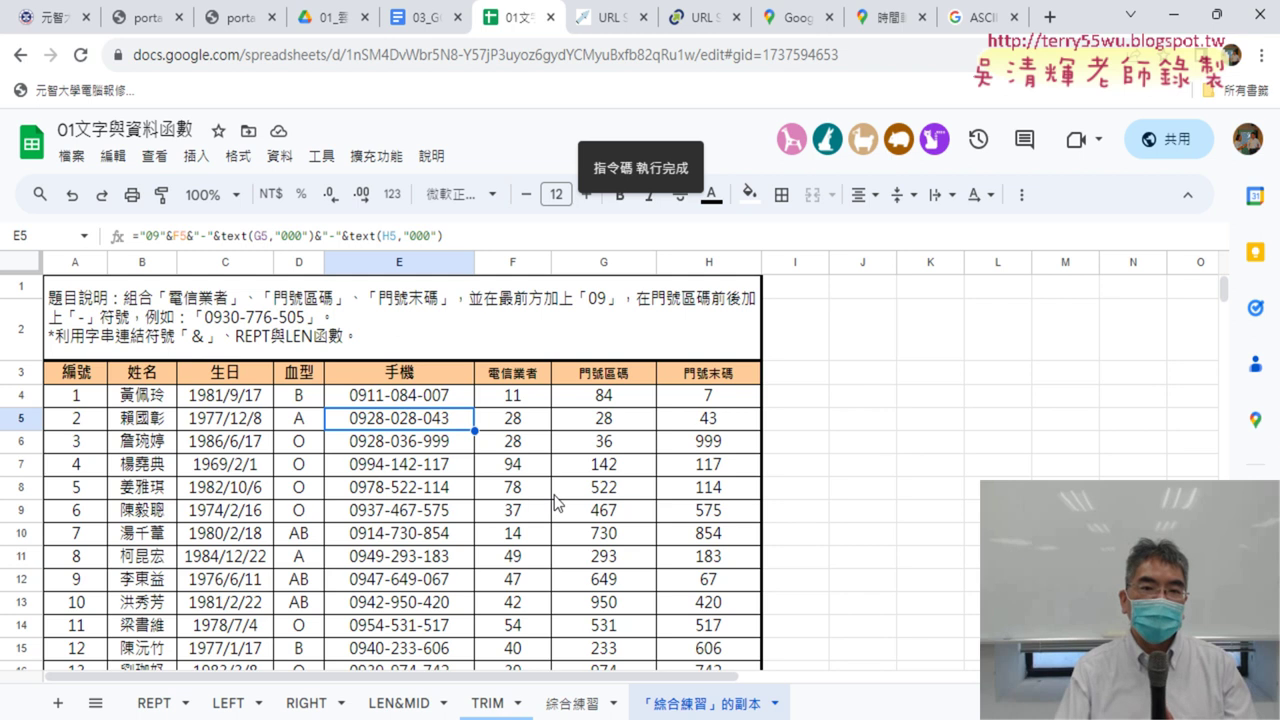
Step: Open the spreadsheet's Apps Script project and examine the recorded code of myFunction4 and myFunction5 in 巨集.gs
{"action": "left_click", "coordinate": [382, 158]}
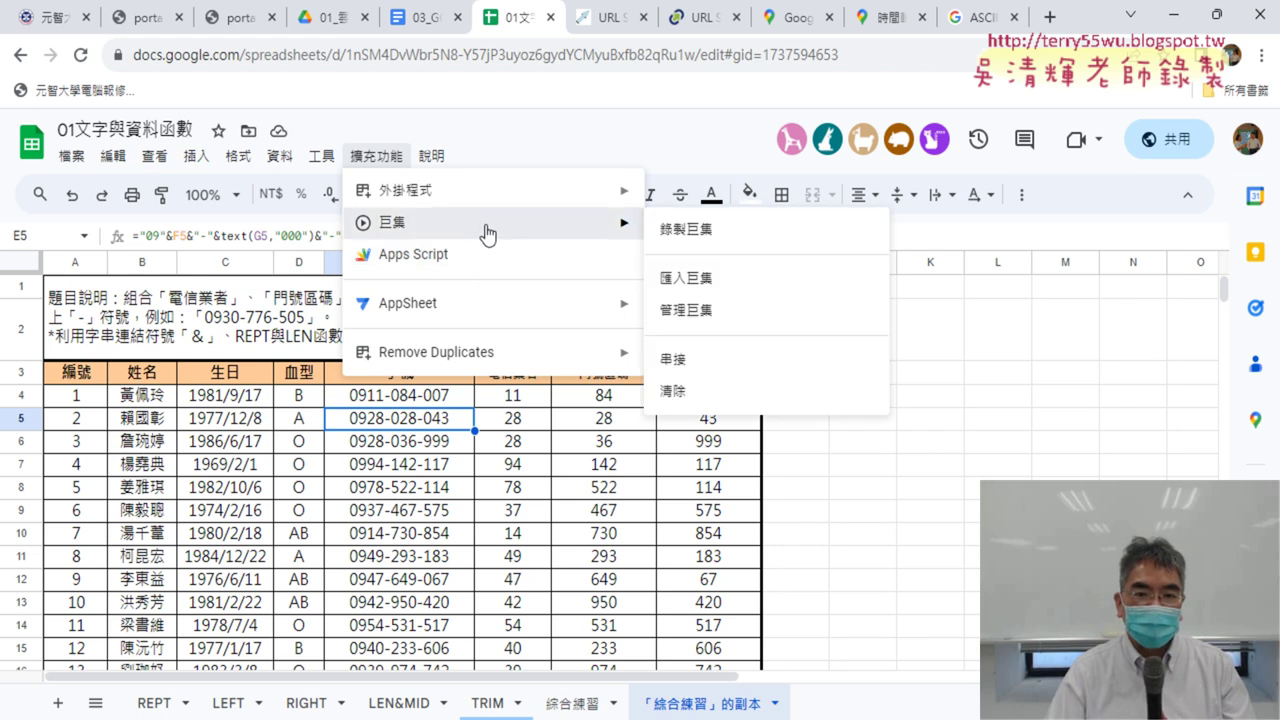
{"action": "left_click", "coordinate": [488, 266]}
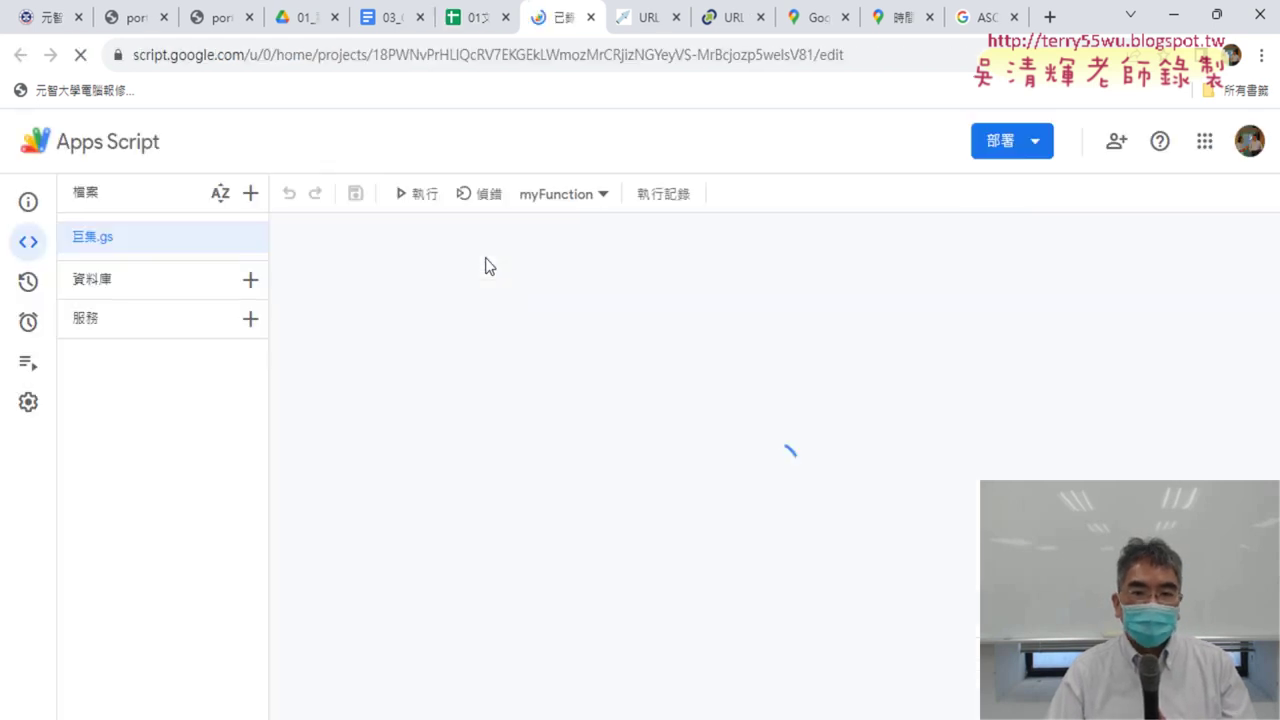
{"action": "scroll", "coordinate": [622, 345], "scroll_direction": "down", "scroll_amount": 6}
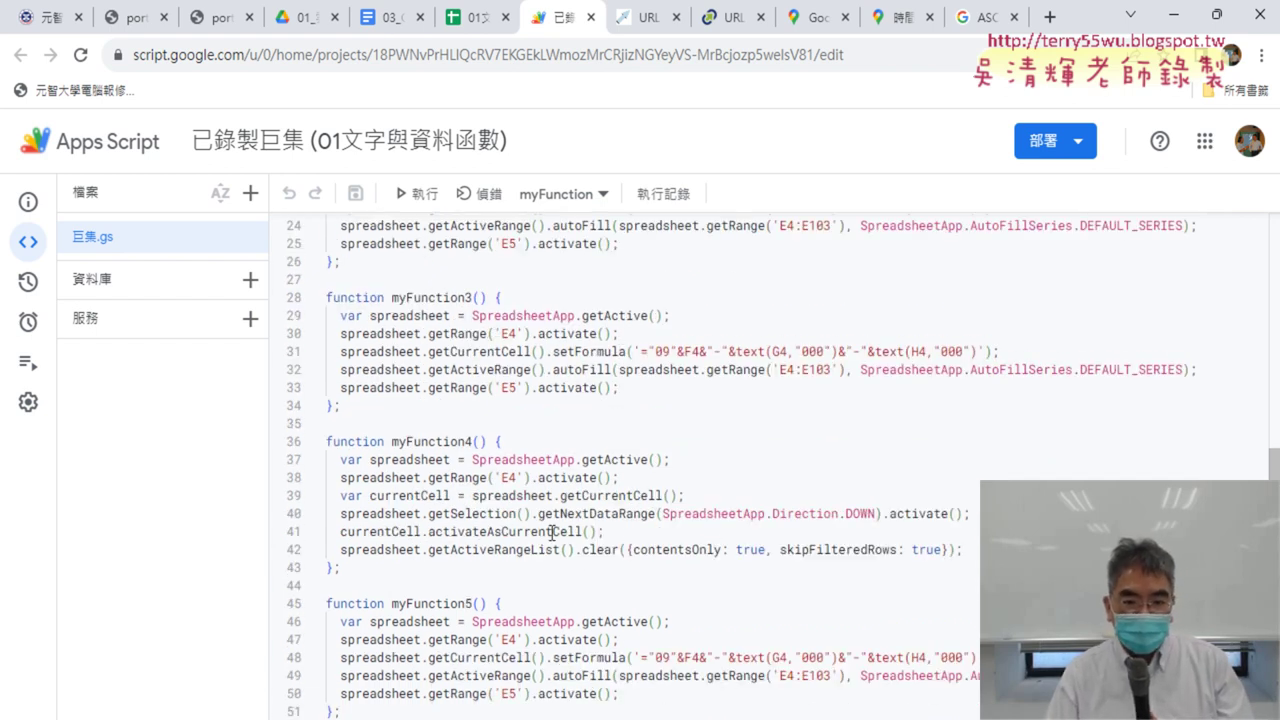
{"action": "left_click", "coordinate": [477, 494]}
{"action": "left_click", "coordinate": [471, 637]}
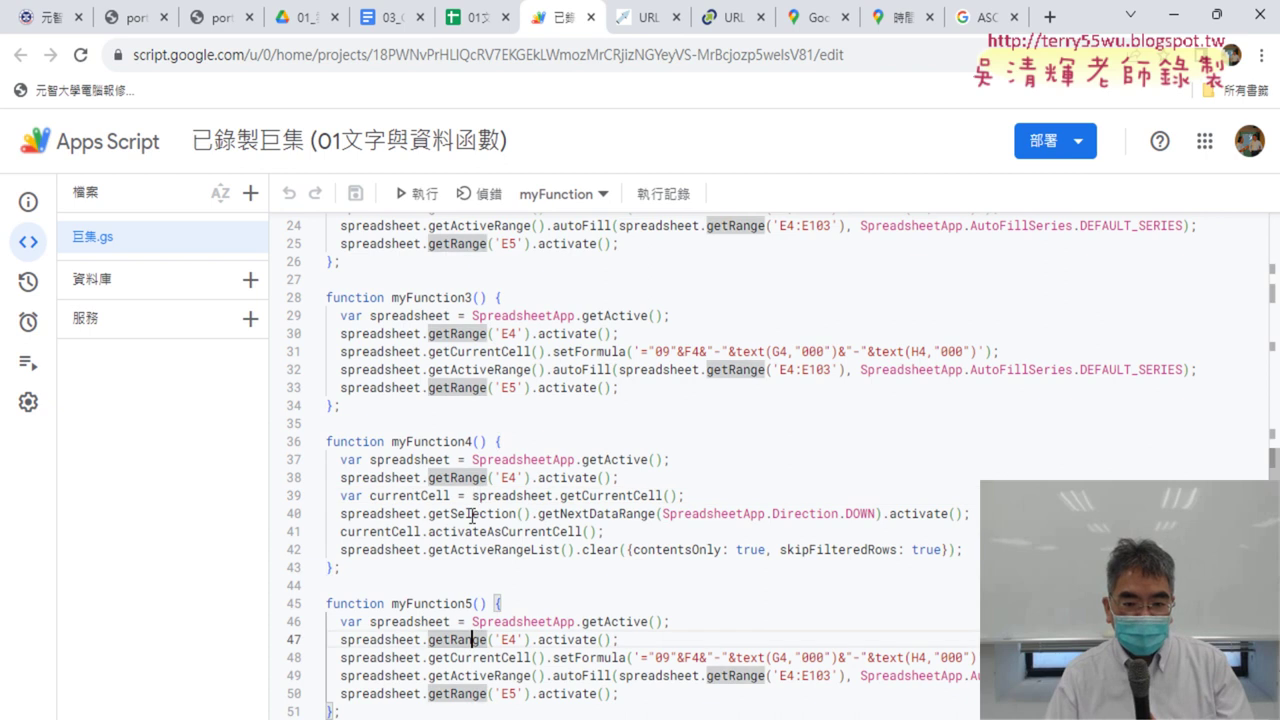
{"action": "left_click", "coordinate": [465, 619]}
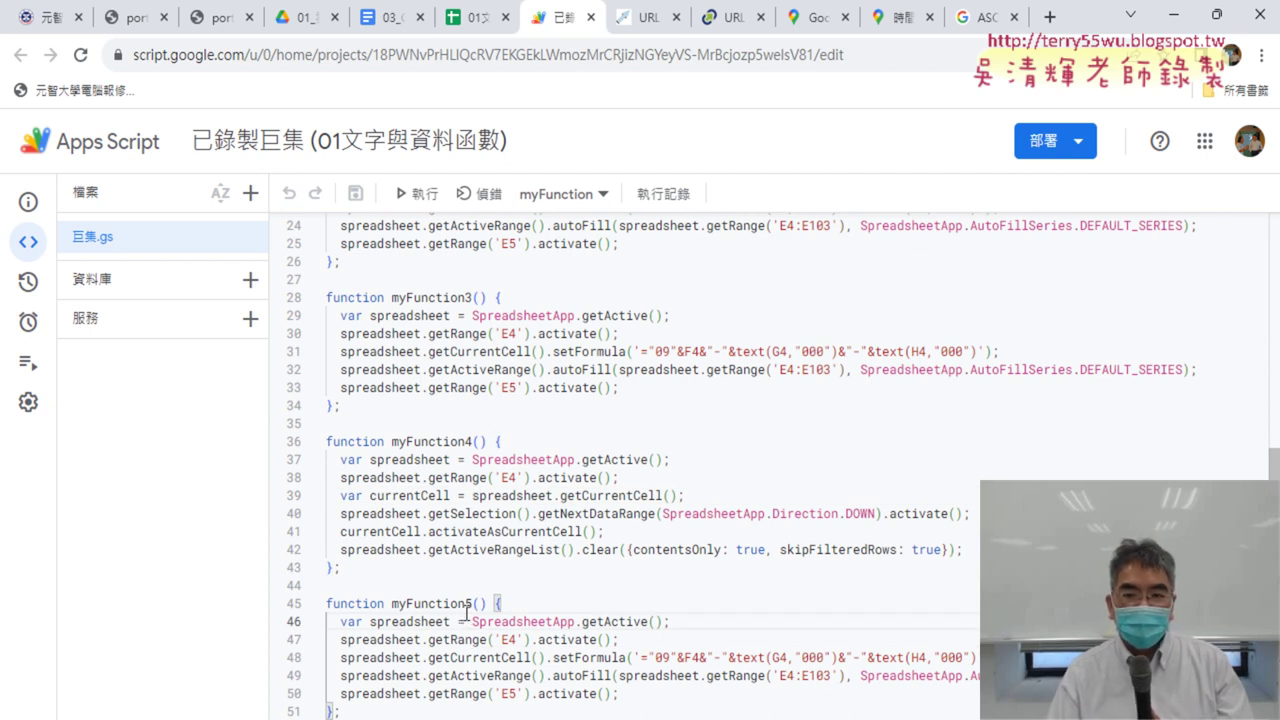